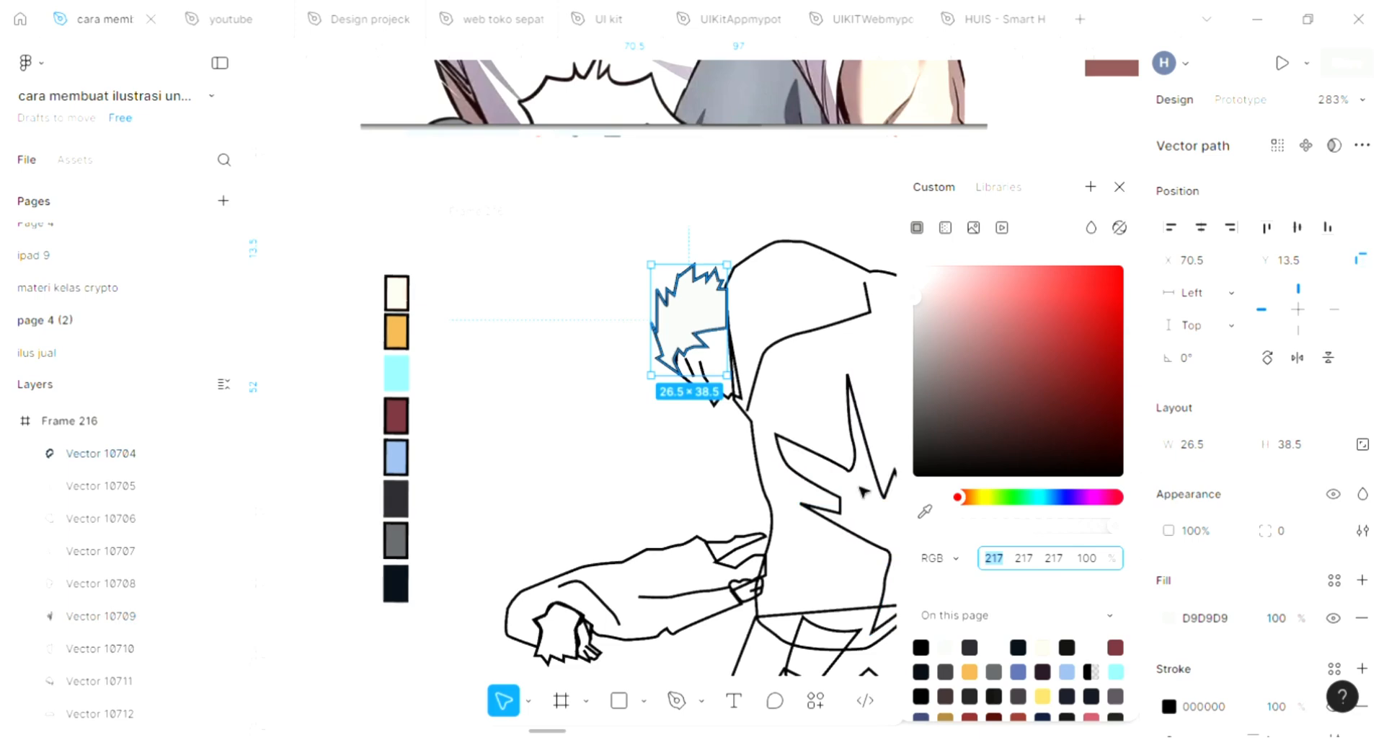
Step: Fill the selected hair shape with the dark gray swatch colour using the eyedropper, then deselect
scroll(737, 331, "down", 2)
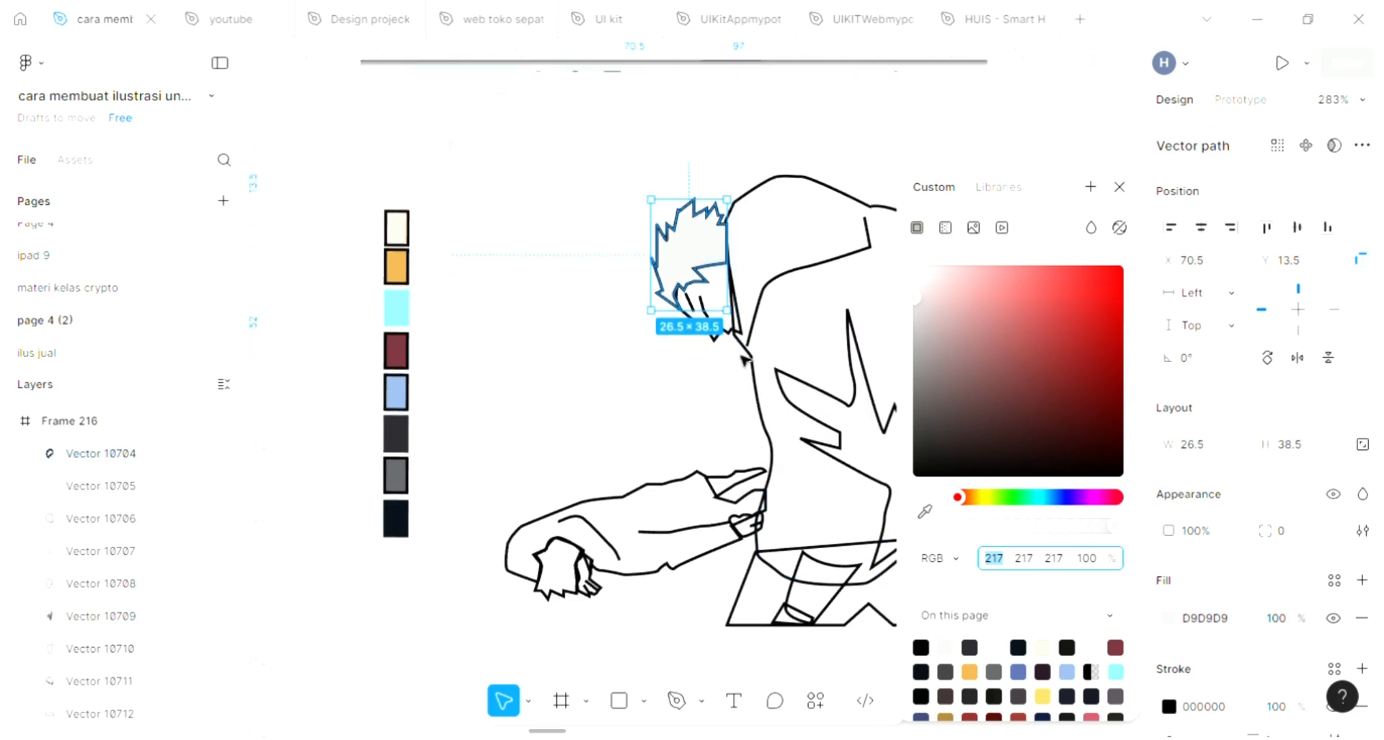
left_click(926, 516)
left_click(925, 513)
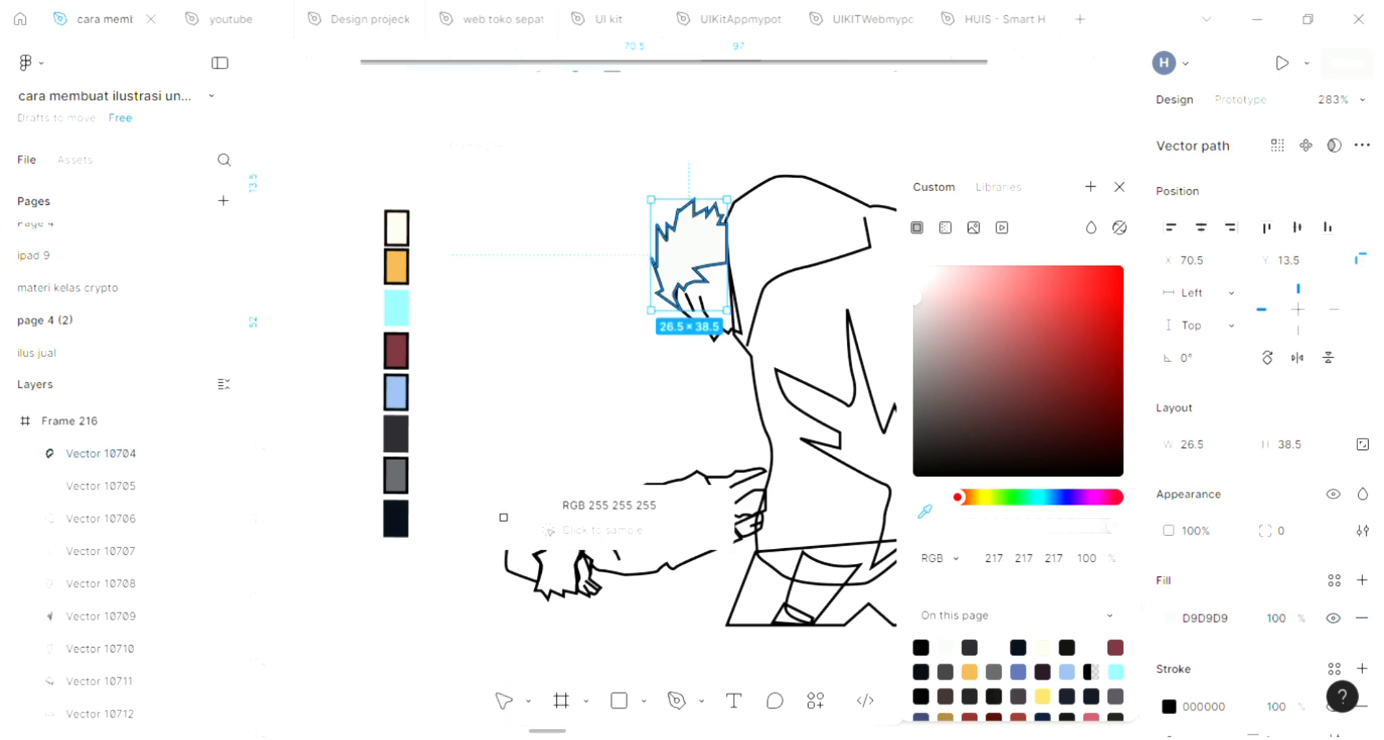
left_click(396, 475)
scroll(735, 216, "right", 1)
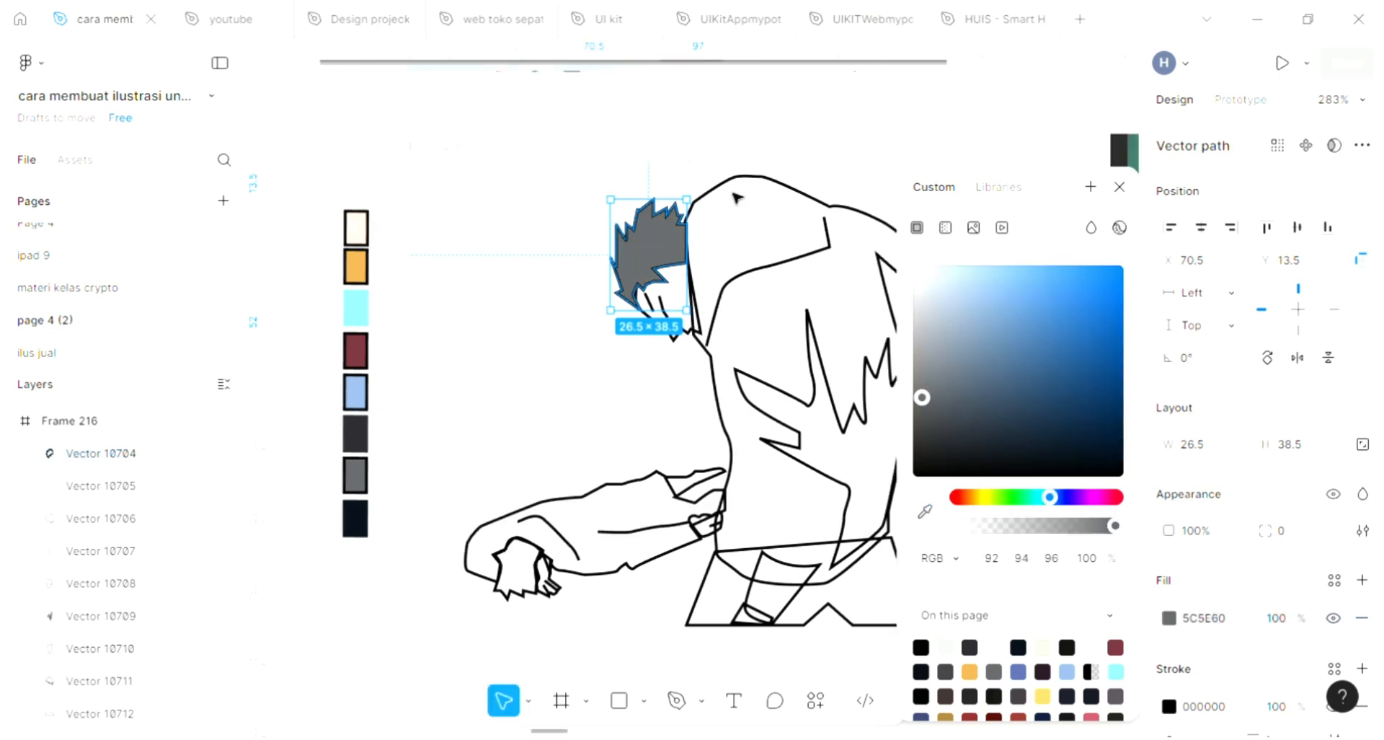
left_click(737, 196)
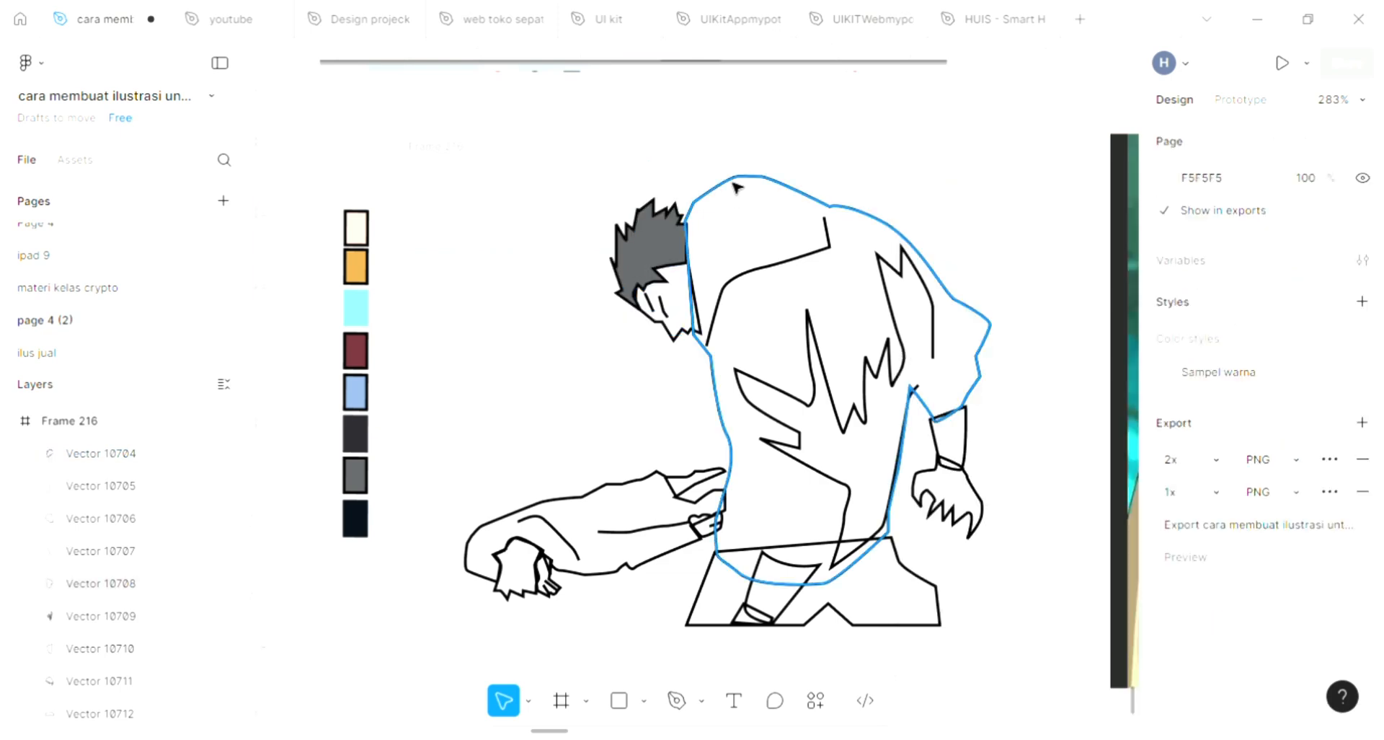
Step: Add a fill to the face shape and sample the cream swatch colour (RGB 255 226 211) with the eyedropper
left_click(754, 233)
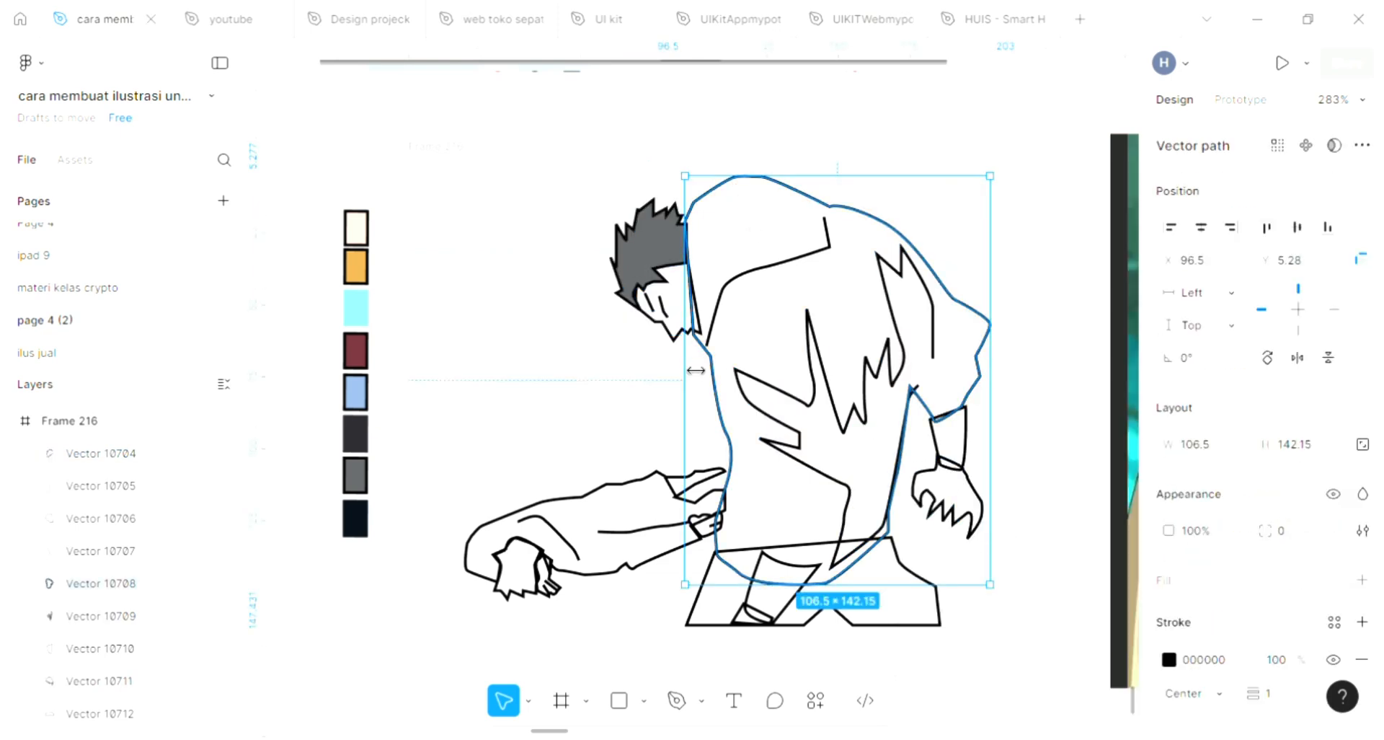
left_click(687, 347)
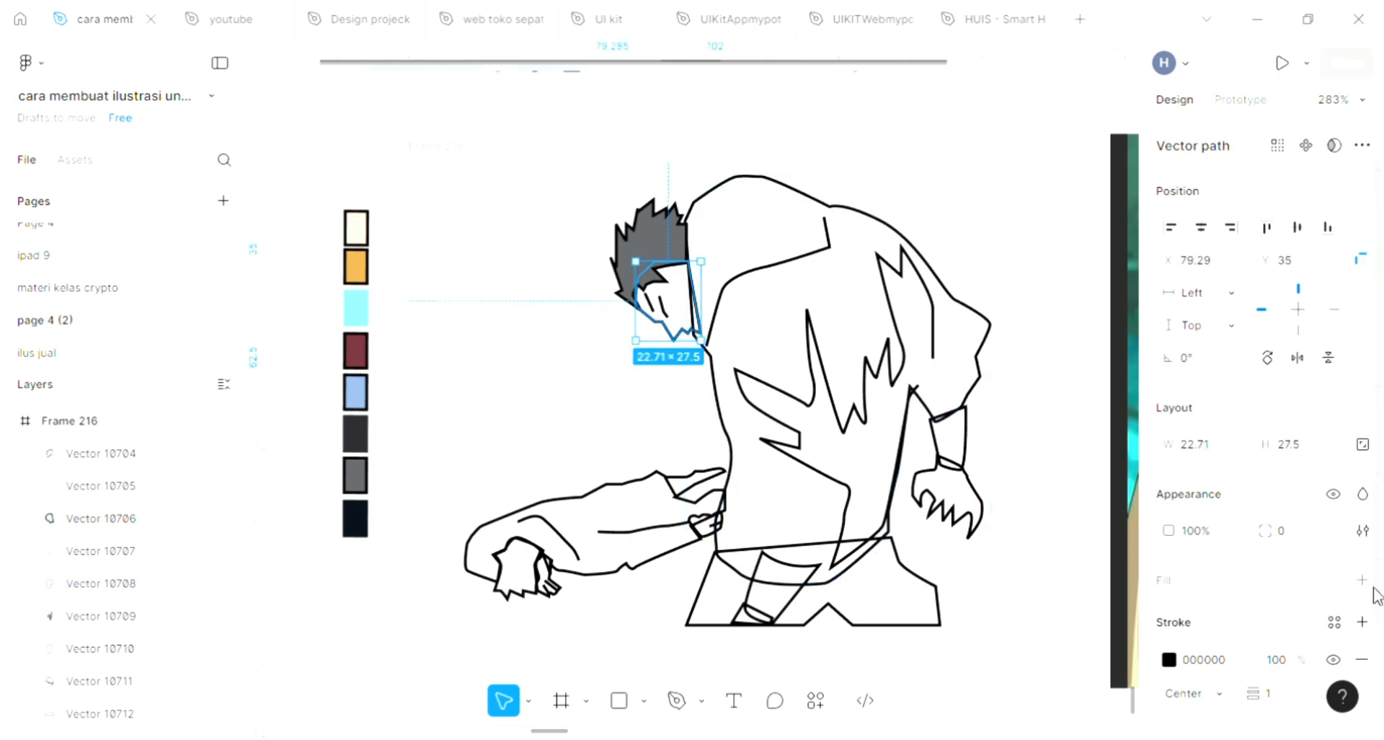
left_click(1362, 580)
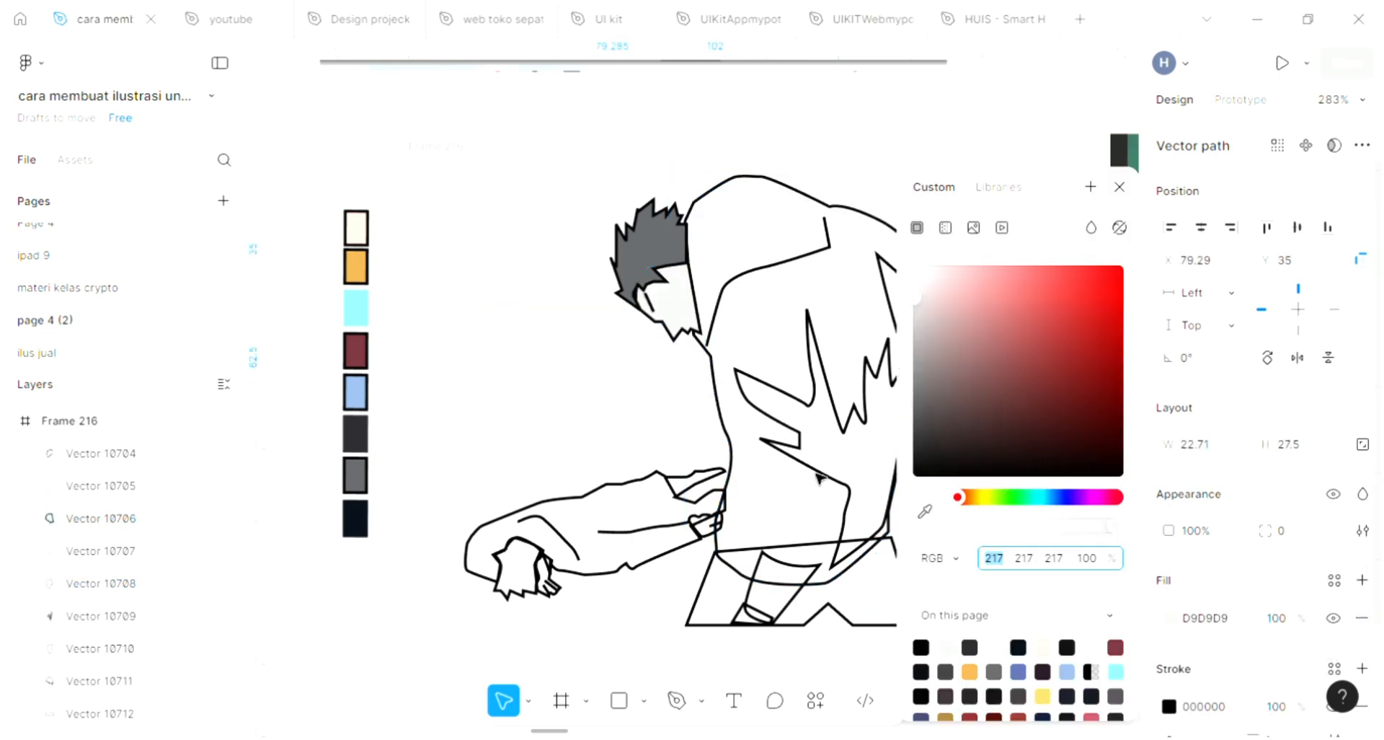
left_click(925, 511)
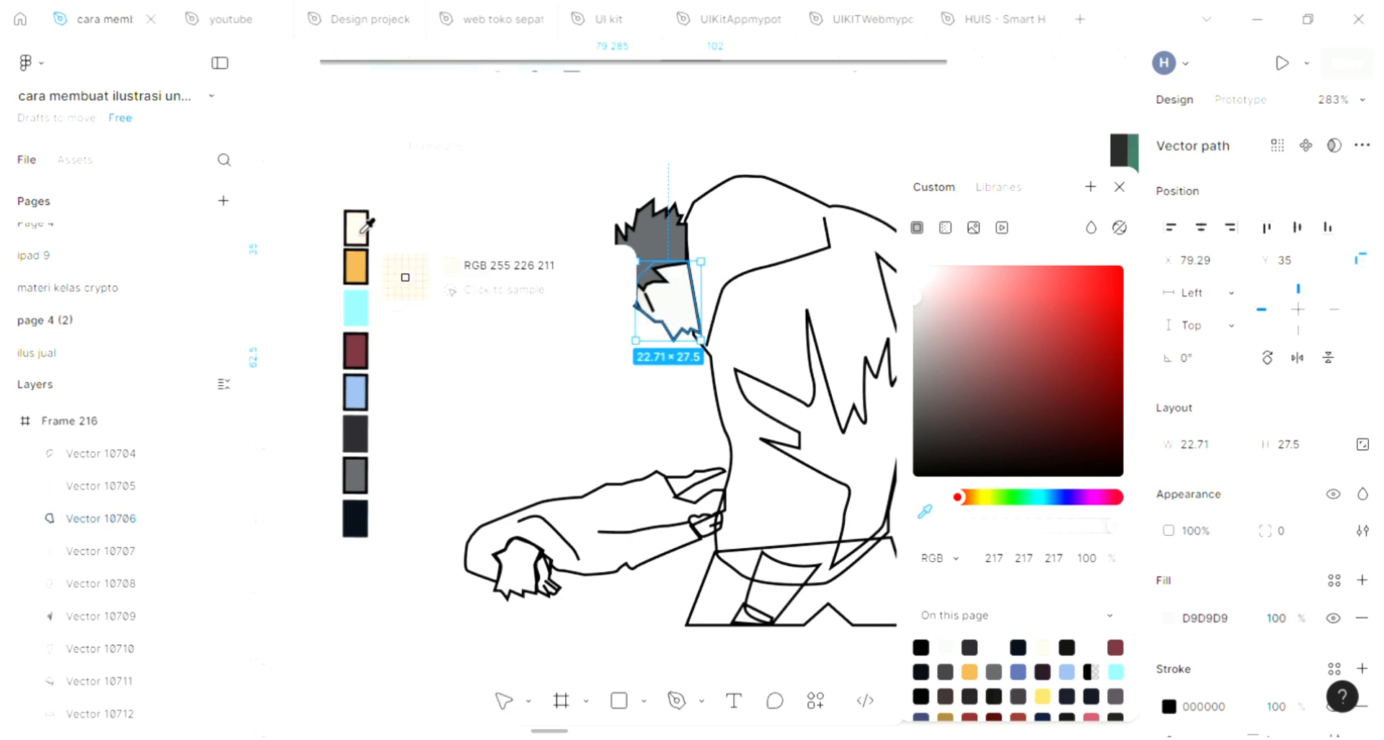
left_click(368, 225)
left_click(569, 418)
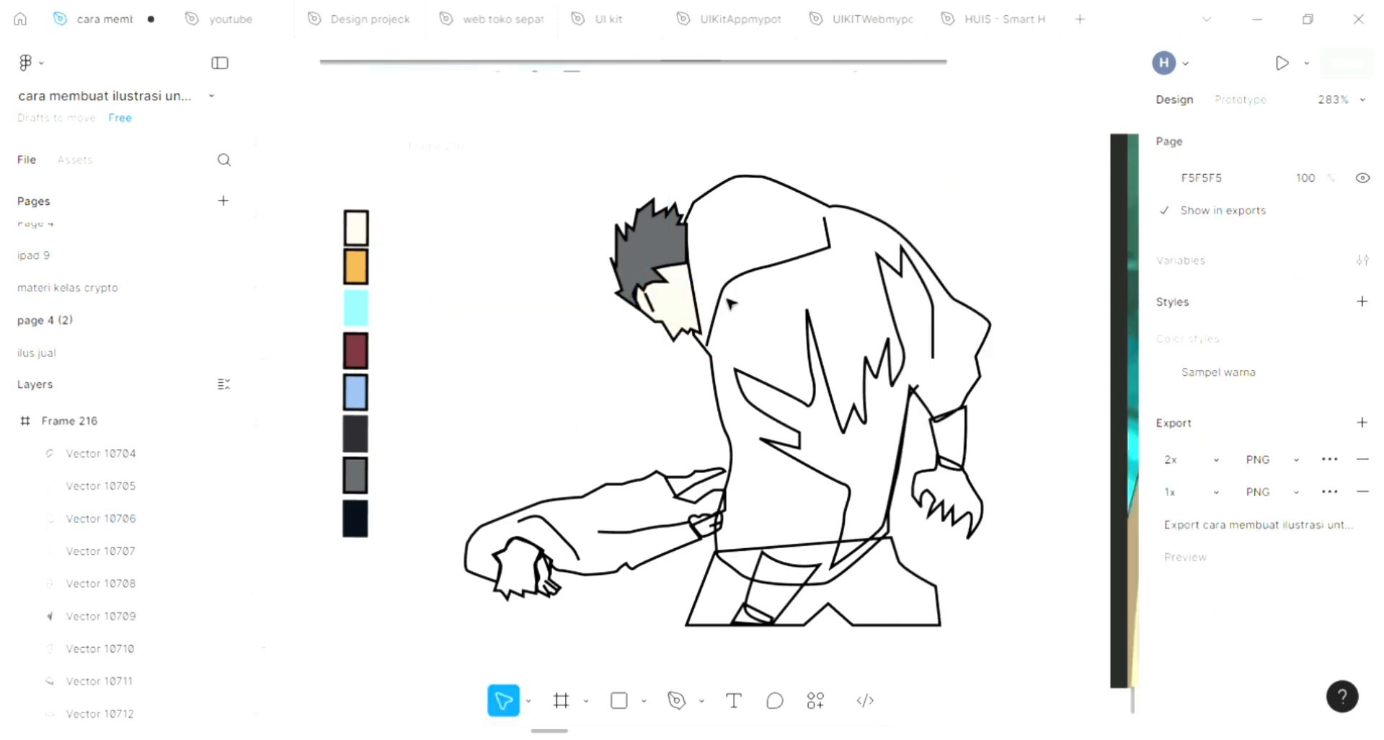
Step: Send the face shape to the back of the frame's layer order
left_click(692, 308)
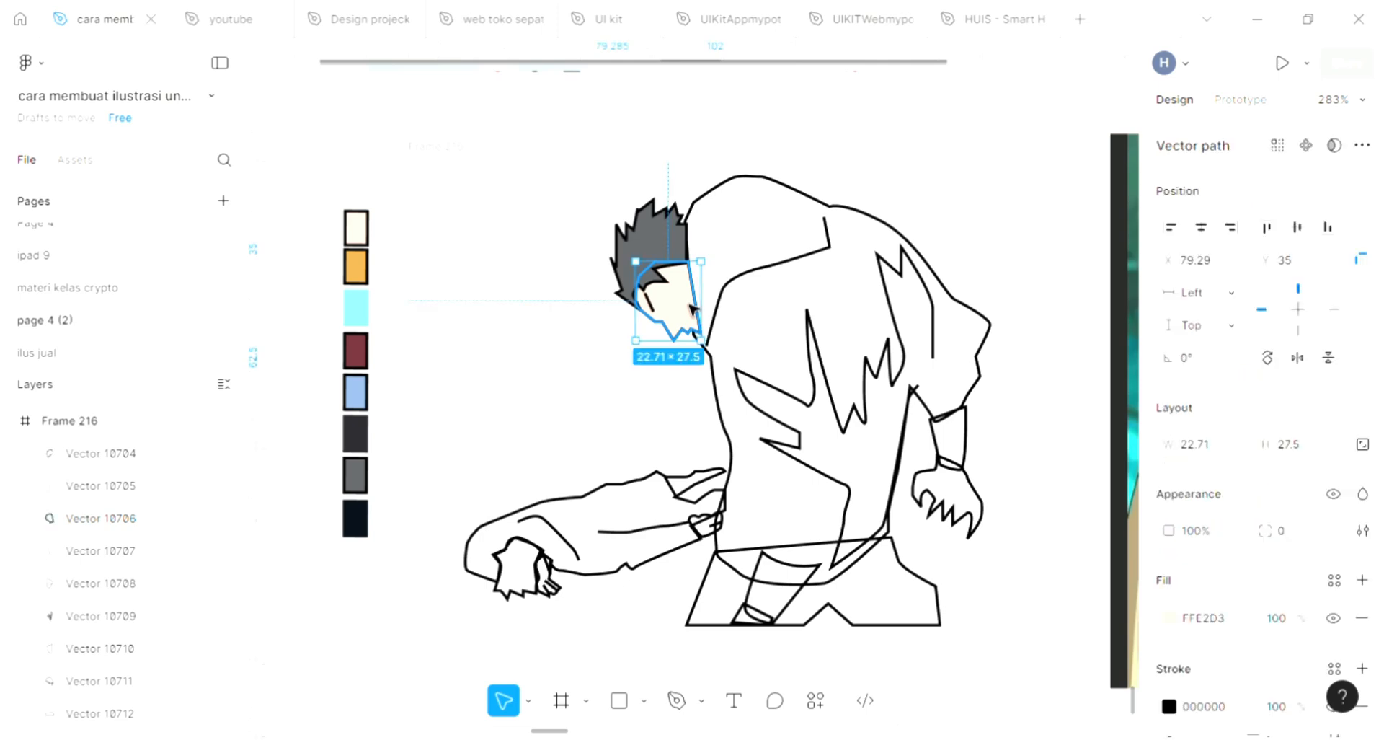
key("ctrl+shift+bracketleft")
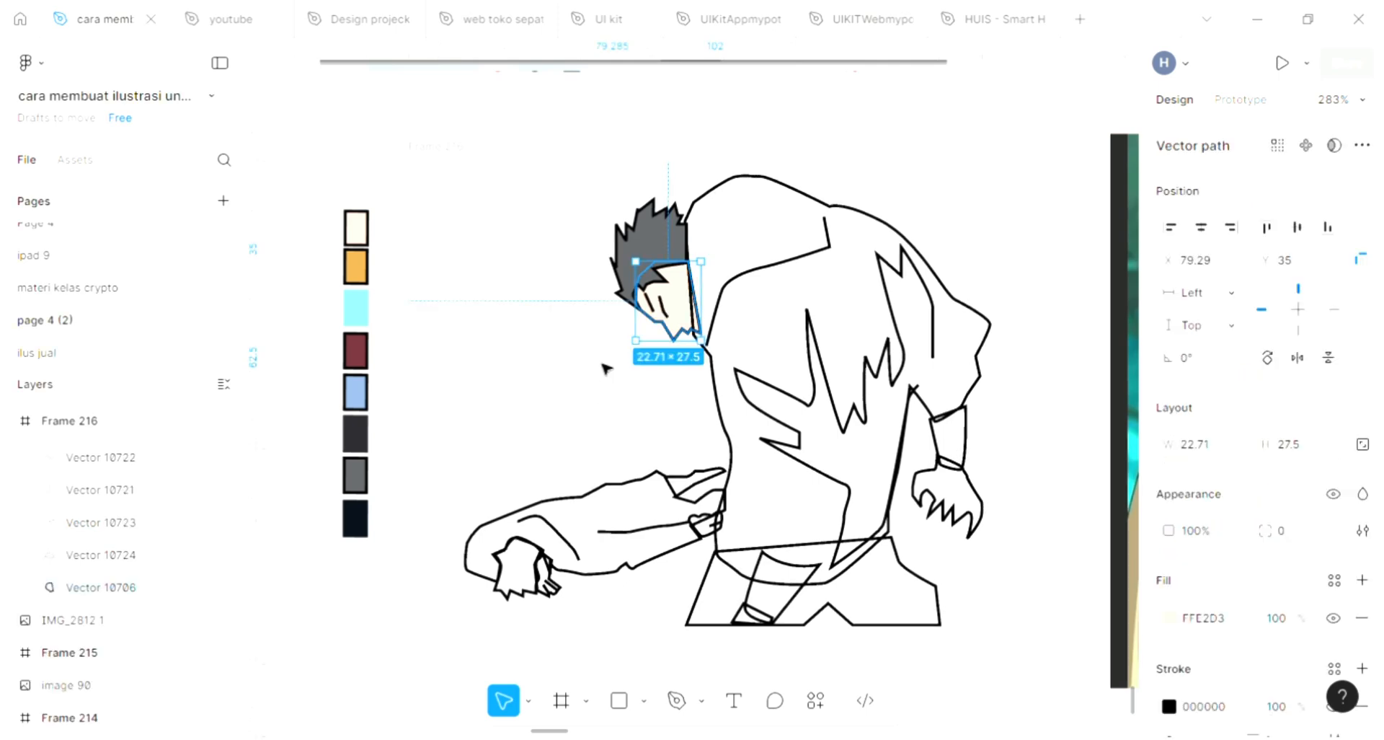
left_click(716, 333)
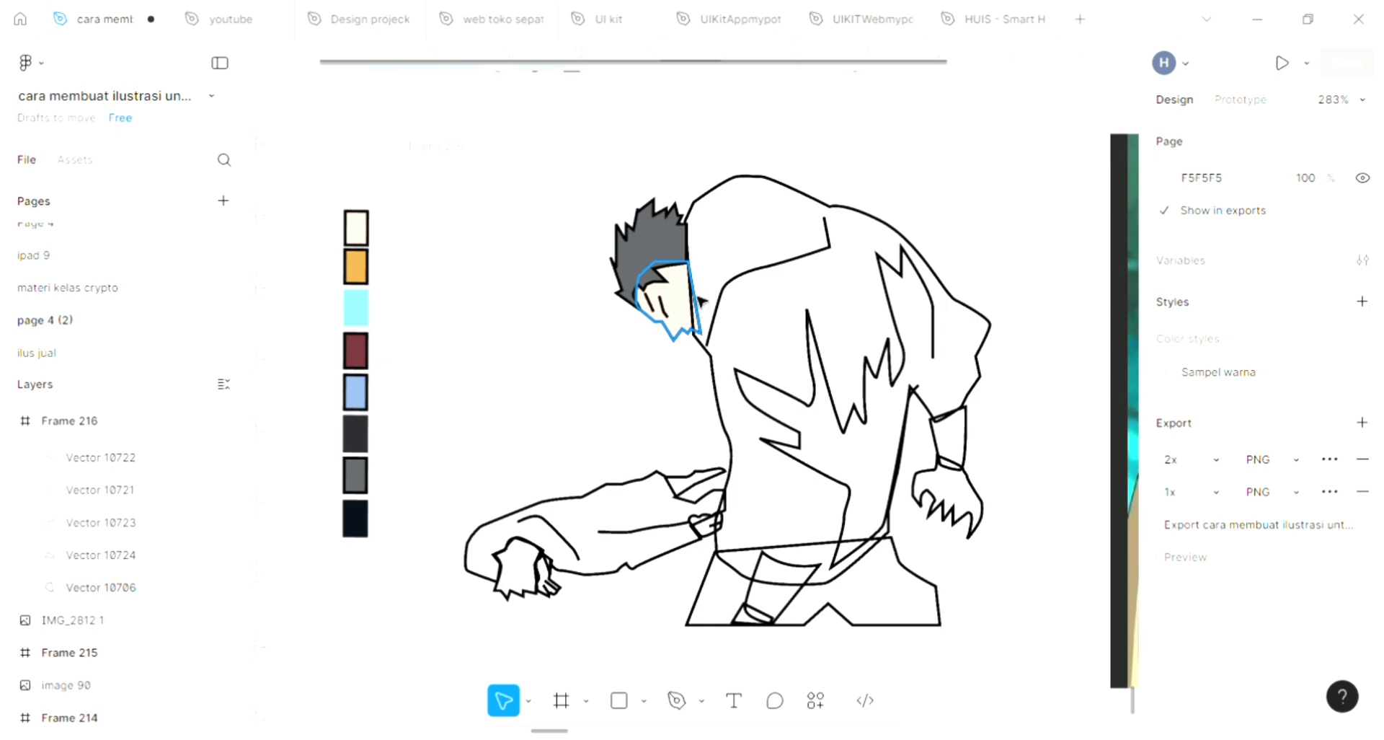
Step: With the Pen tool, draw a closed shape covering the hair area beside the face, above the cheek
scroll(689, 279, "up", 1)
scroll(690, 279, "up", 3)
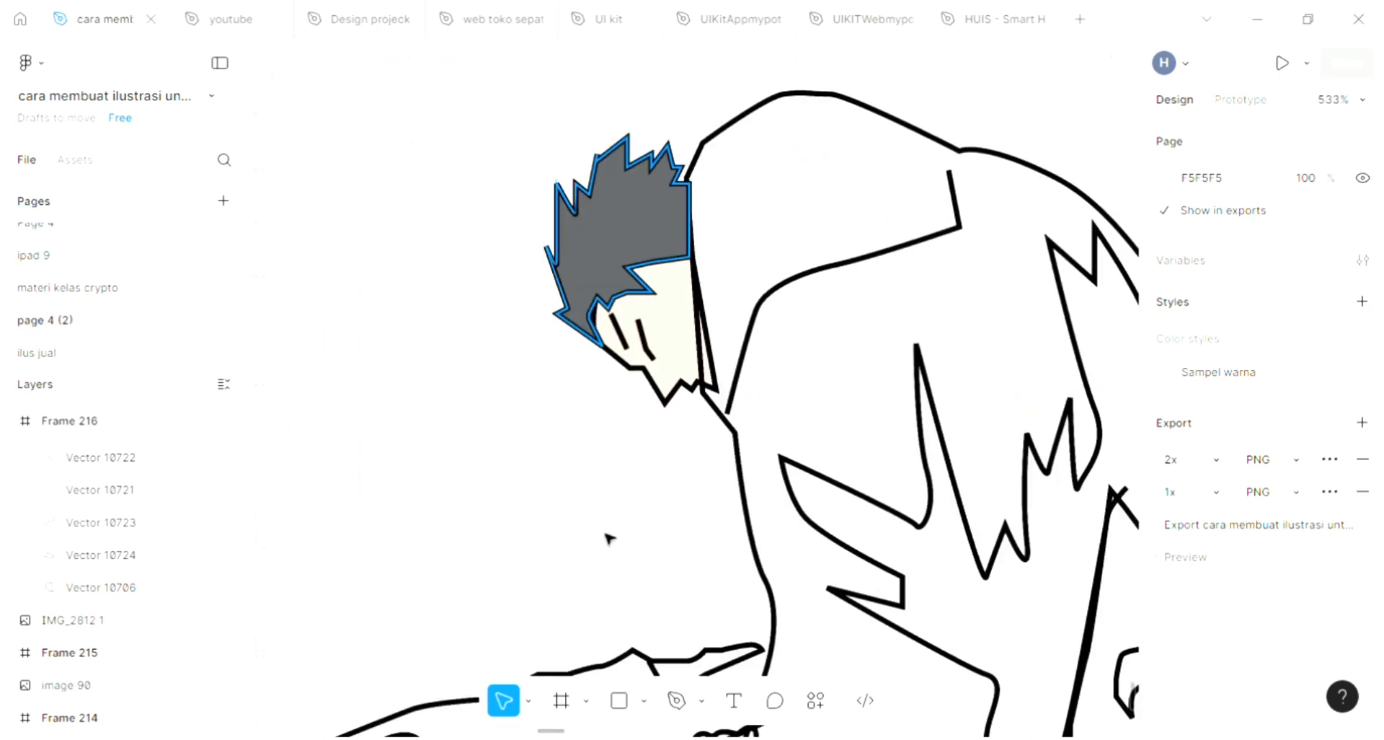
left_click(676, 700)
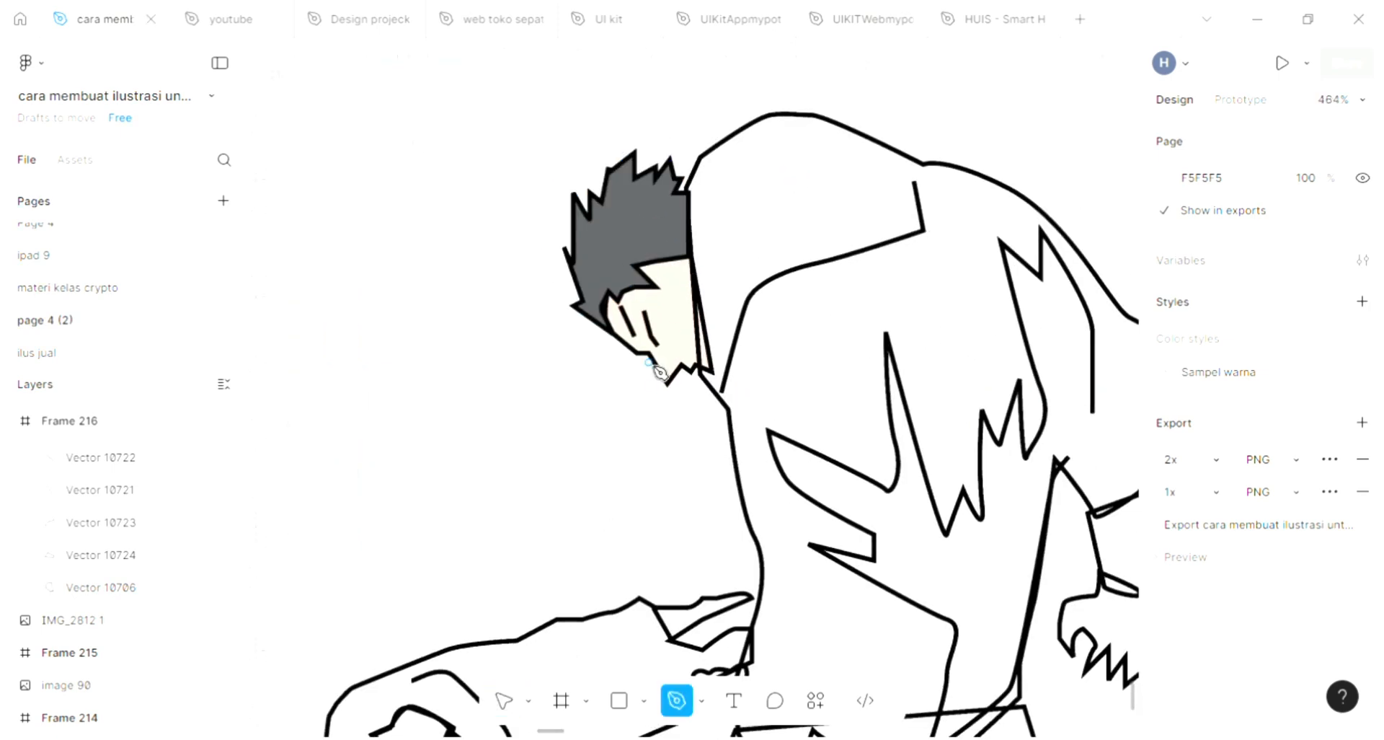
scroll(662, 317, "up", 5)
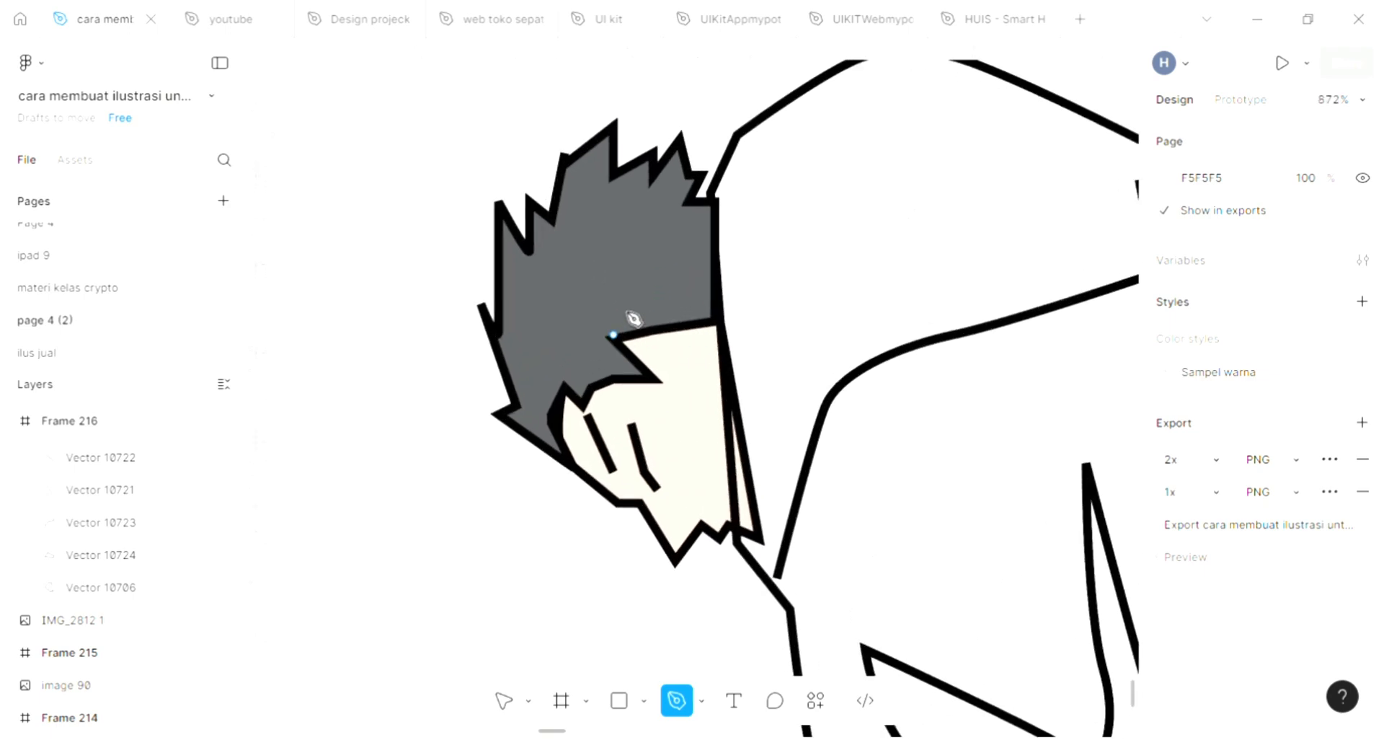
left_click(613, 335)
left_click_drag(622, 308, 657, 250)
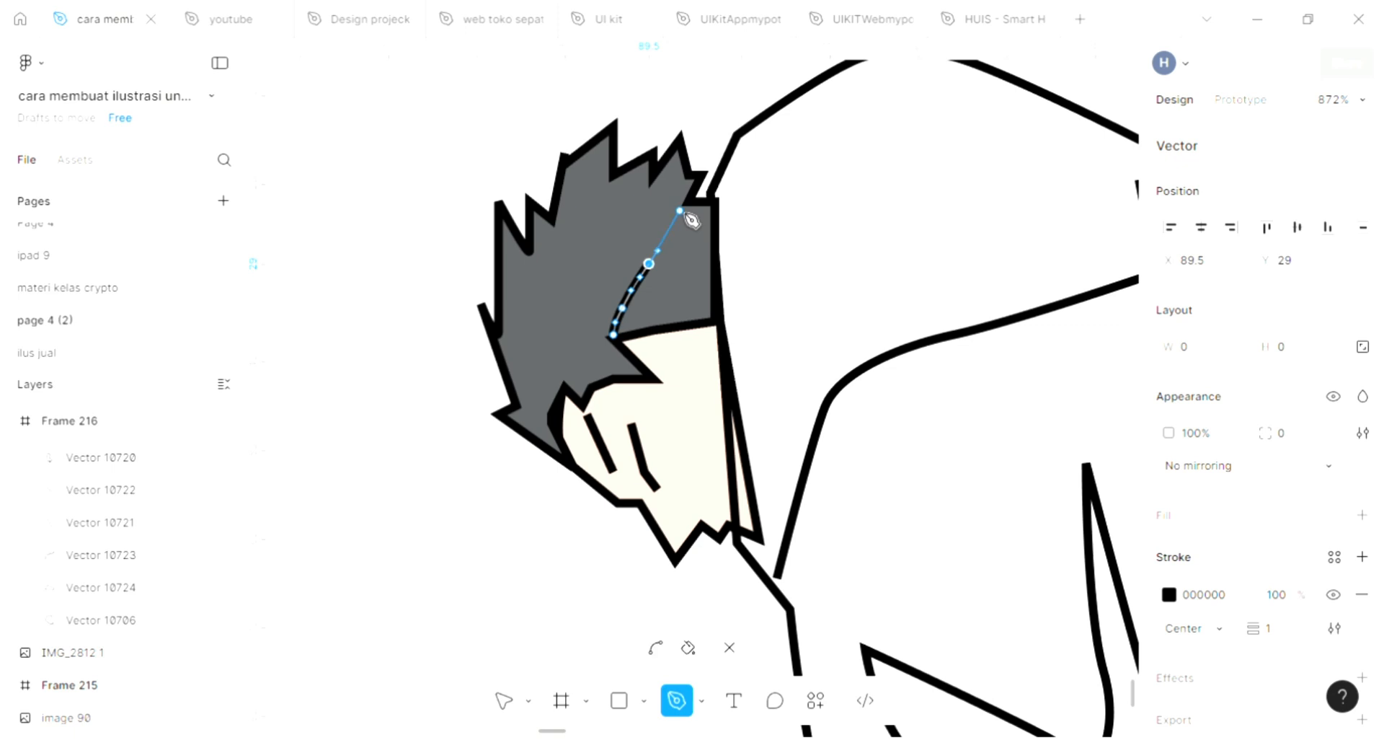
left_click(666, 183)
left_click(683, 210)
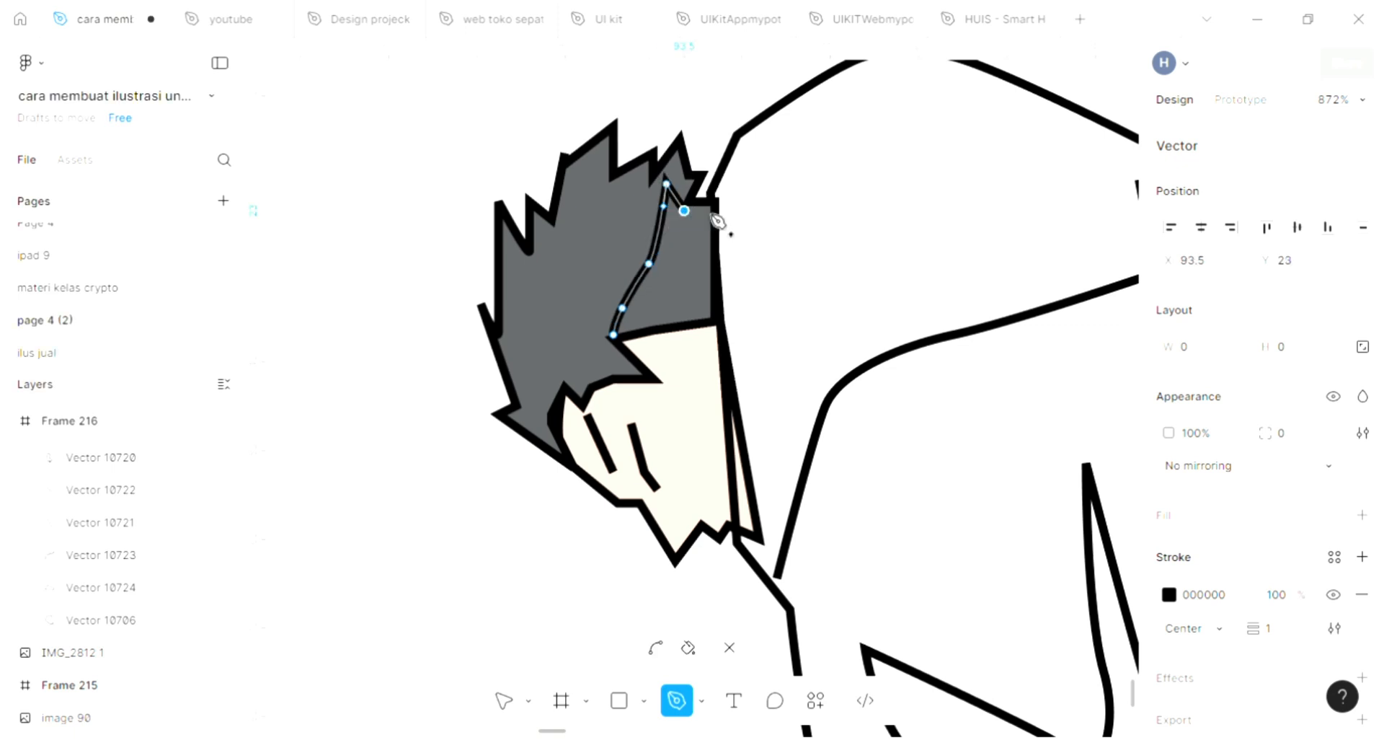
left_click(715, 201)
left_click(714, 317)
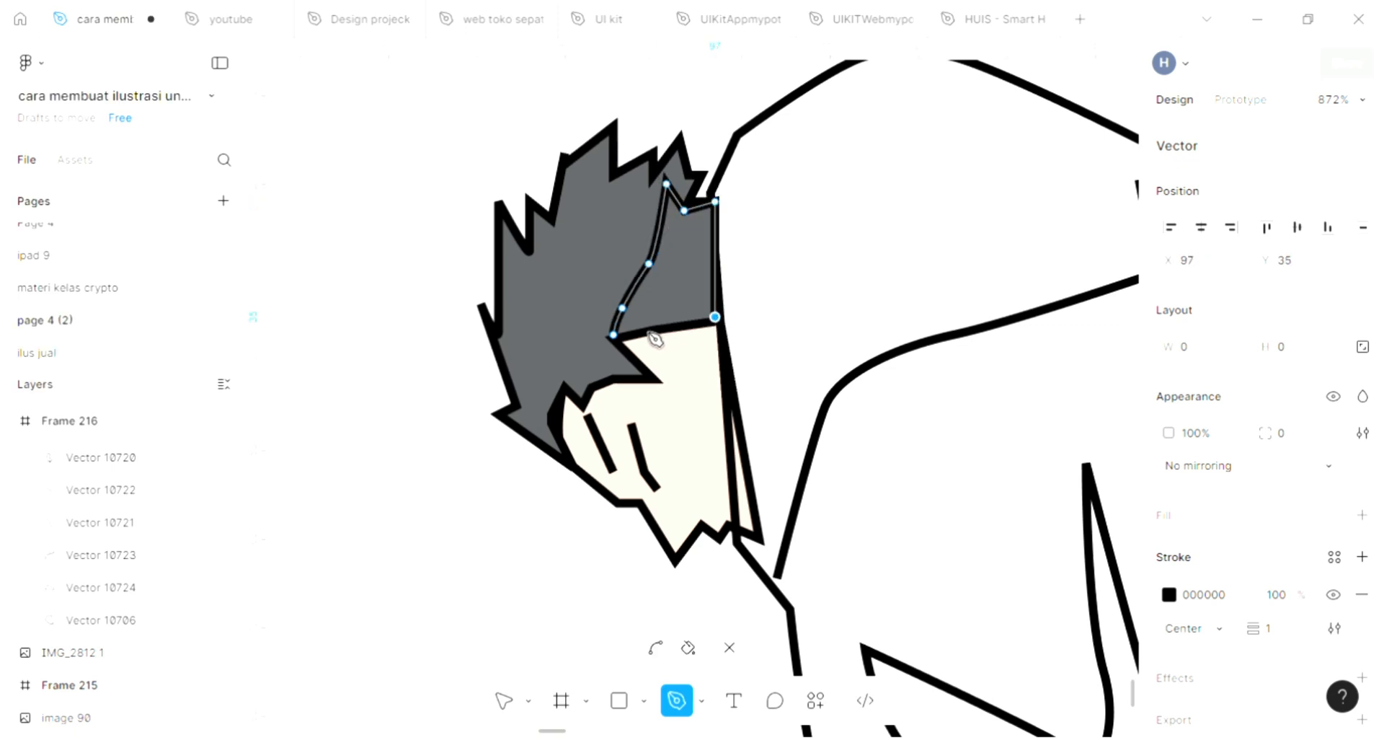
left_click(610, 341)
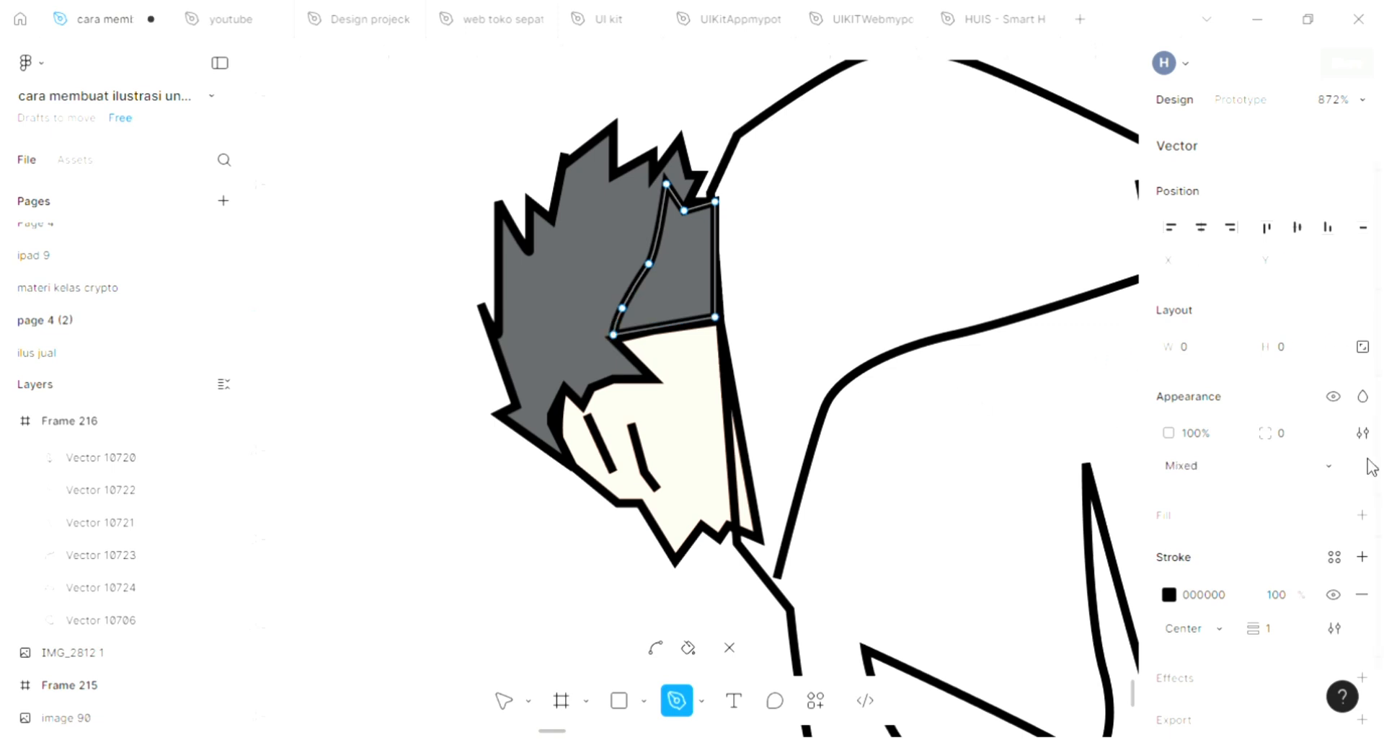
Step: Add the default light gray fill to the new shape and exit the Pen tool
left_click(1363, 514)
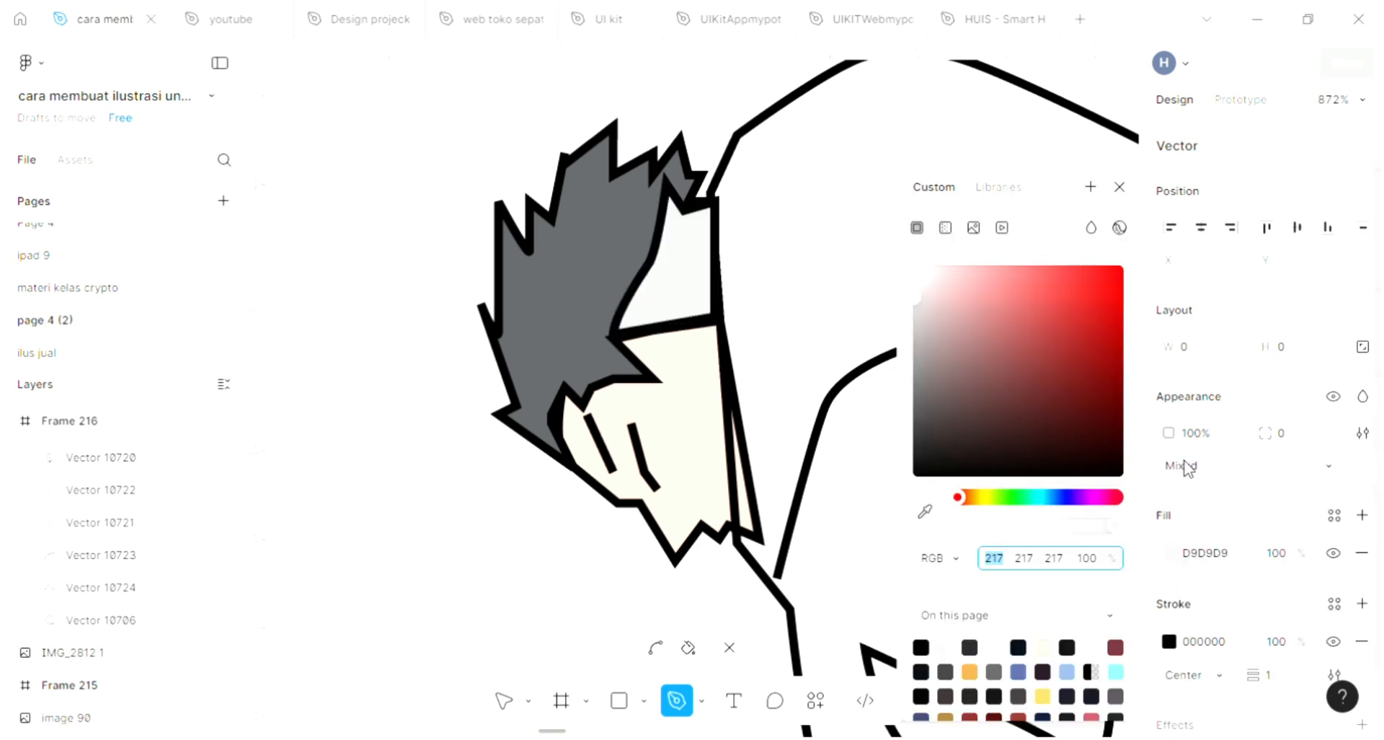
left_click(818, 405)
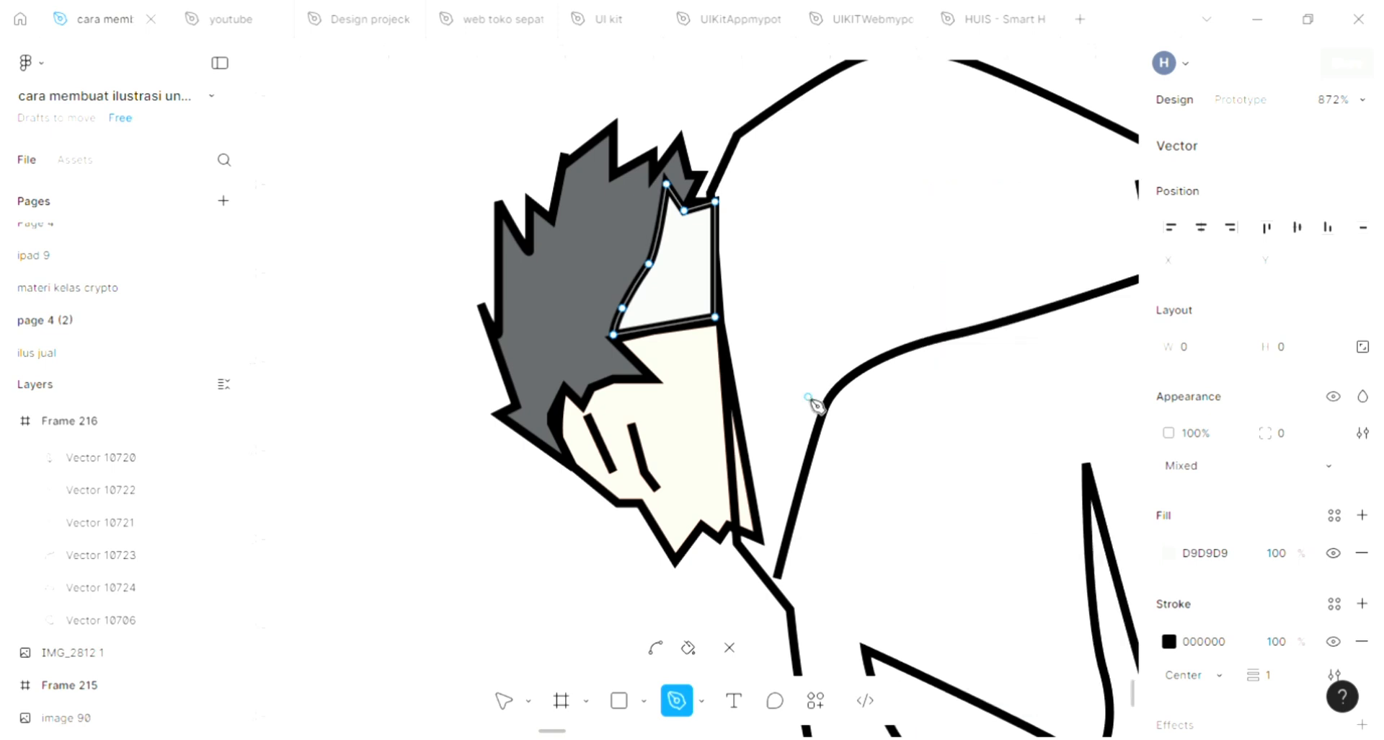
scroll(813, 407, "down", 5)
key("p")
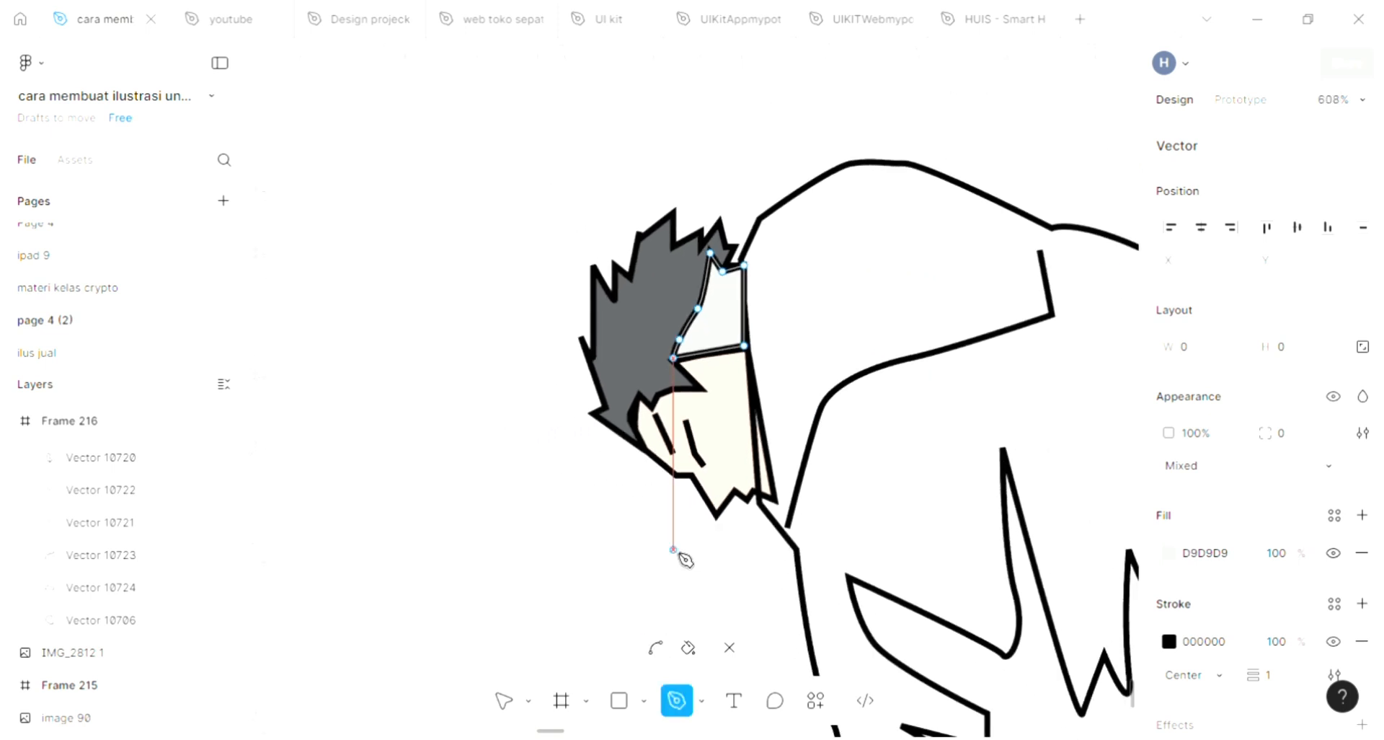
scroll(684, 559, "down", 1)
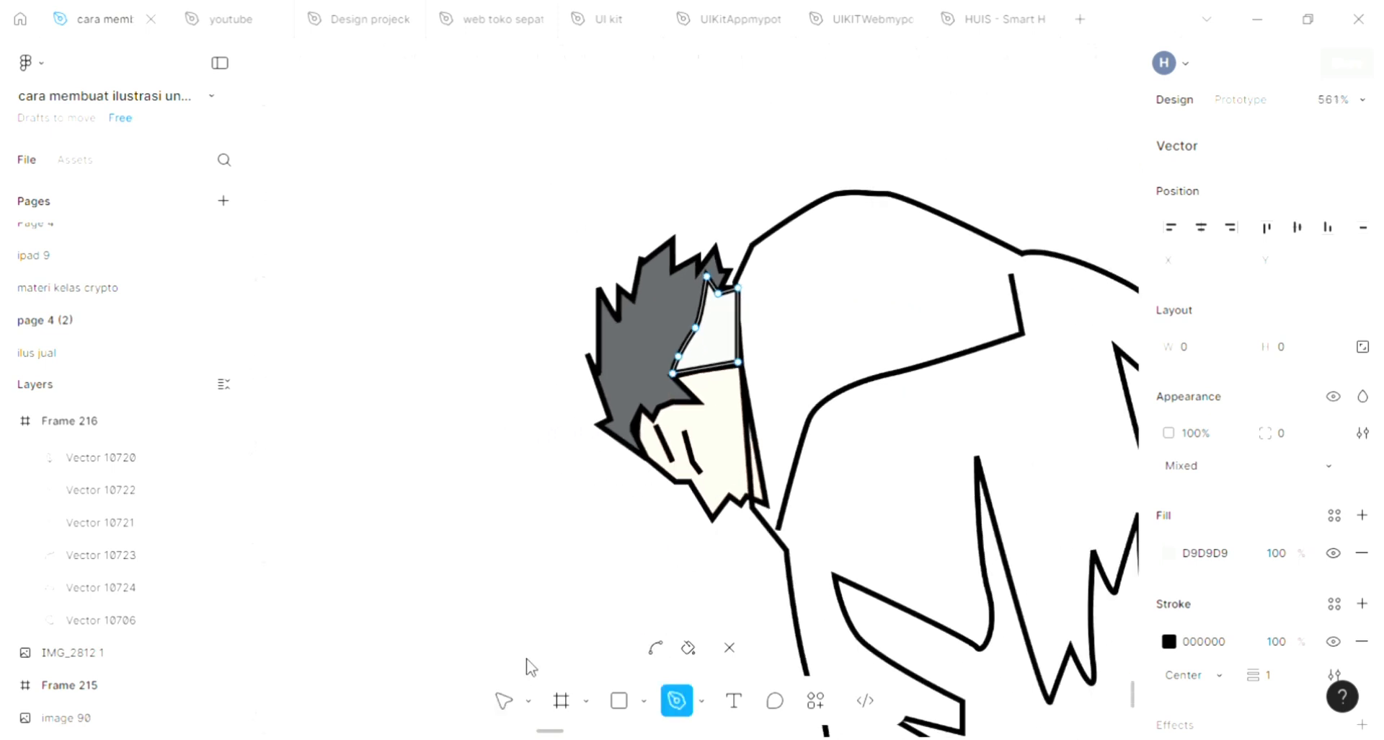
key("Escape")
scroll(624, 544, "down", 3)
key("Escape")
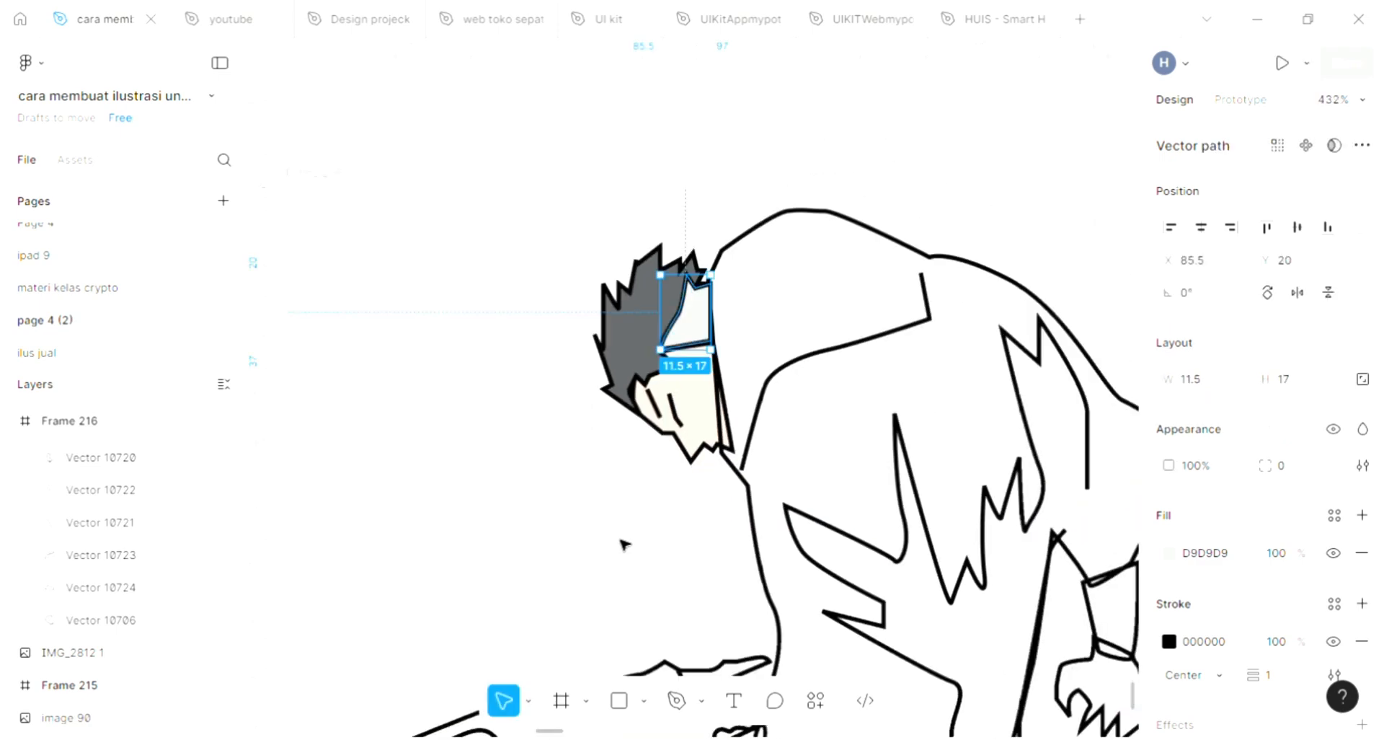
key("Escape")
Step: Select Frame 216 and set its background fill to light pink F6A7A7
scroll(624, 544, "down", 1)
scroll(623, 542, "down", 1)
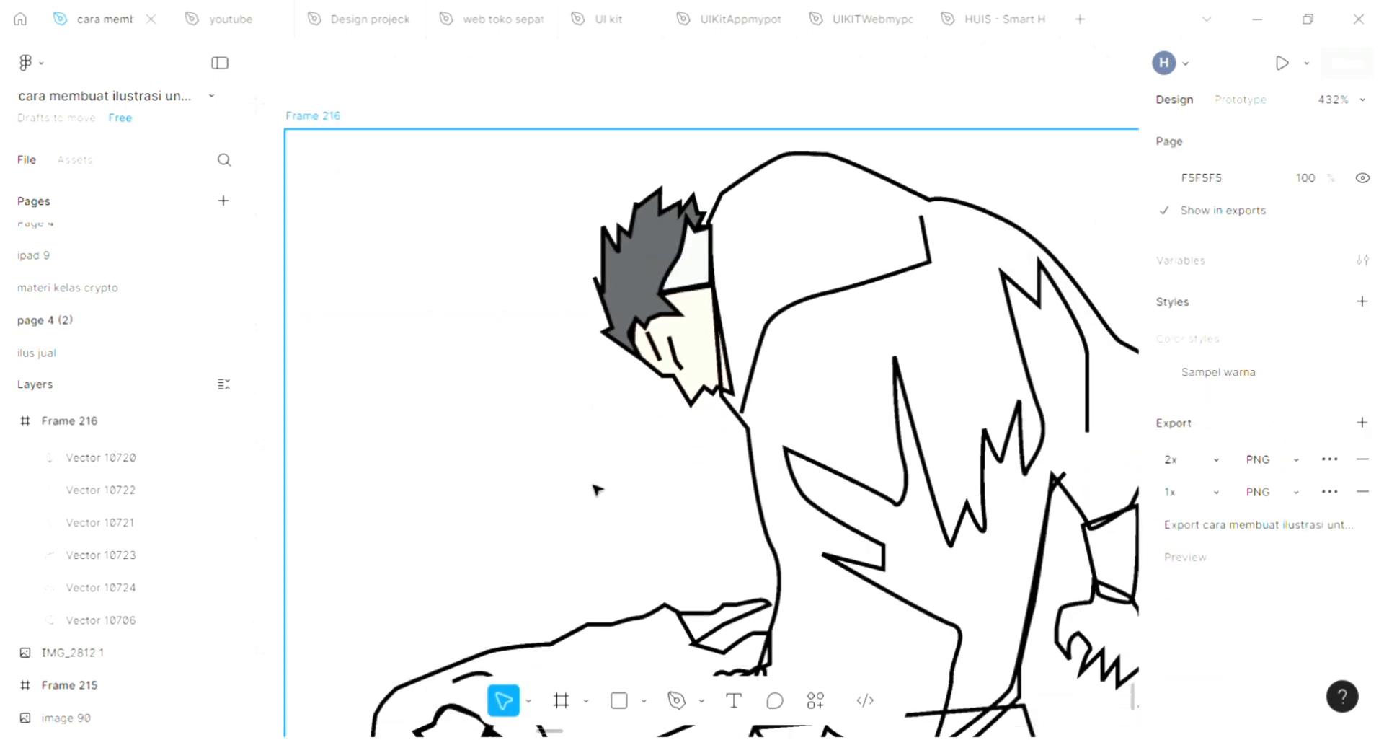
scroll(596, 488, "down", 3)
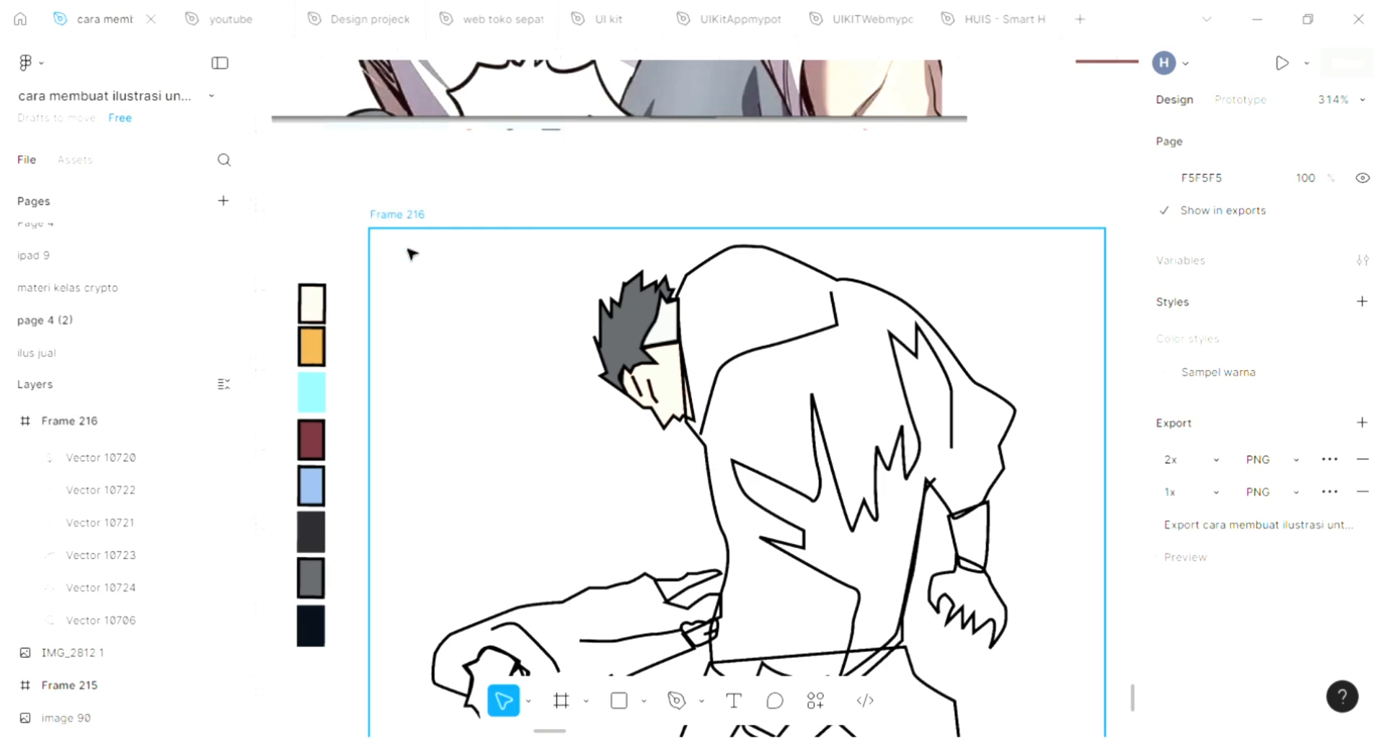
left_click(637, 496)
scroll(637, 497, "down", 1)
scroll(638, 499, "down", 3)
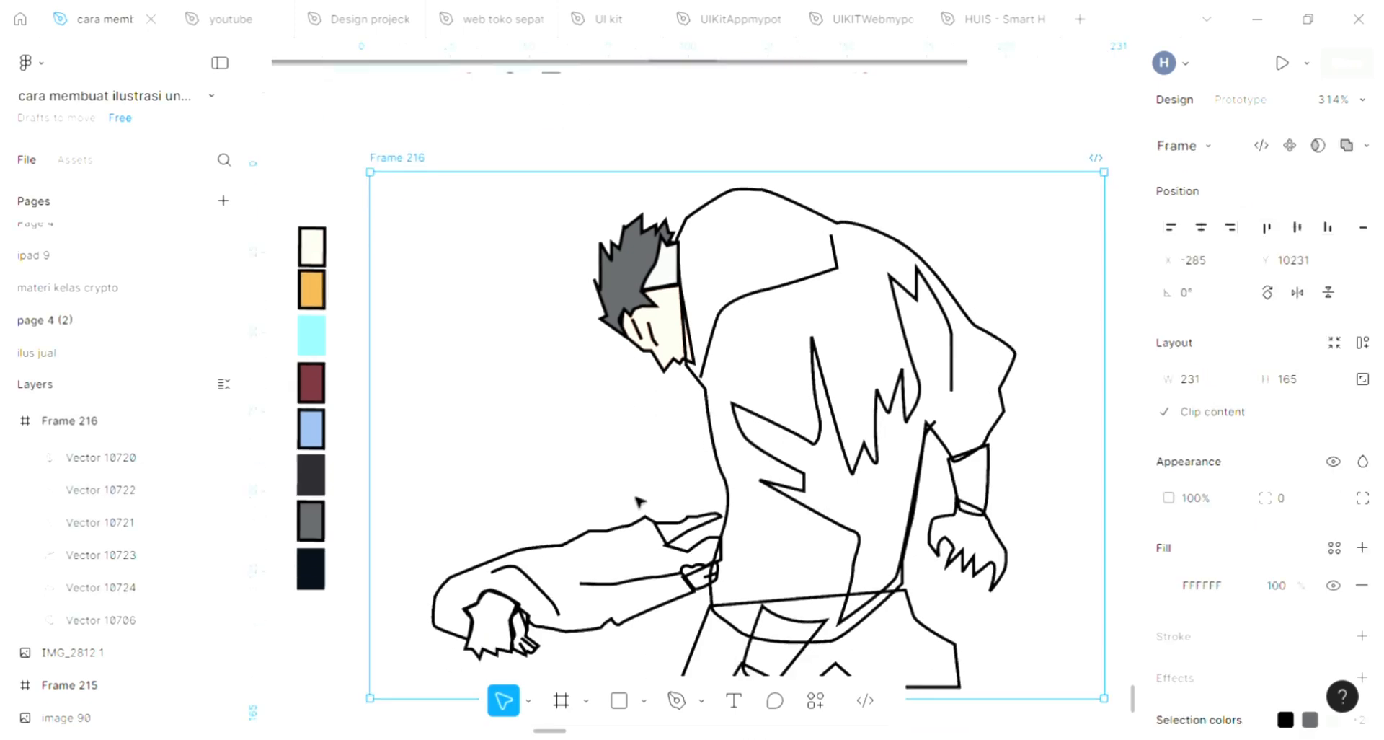
scroll(639, 500, "right", 3)
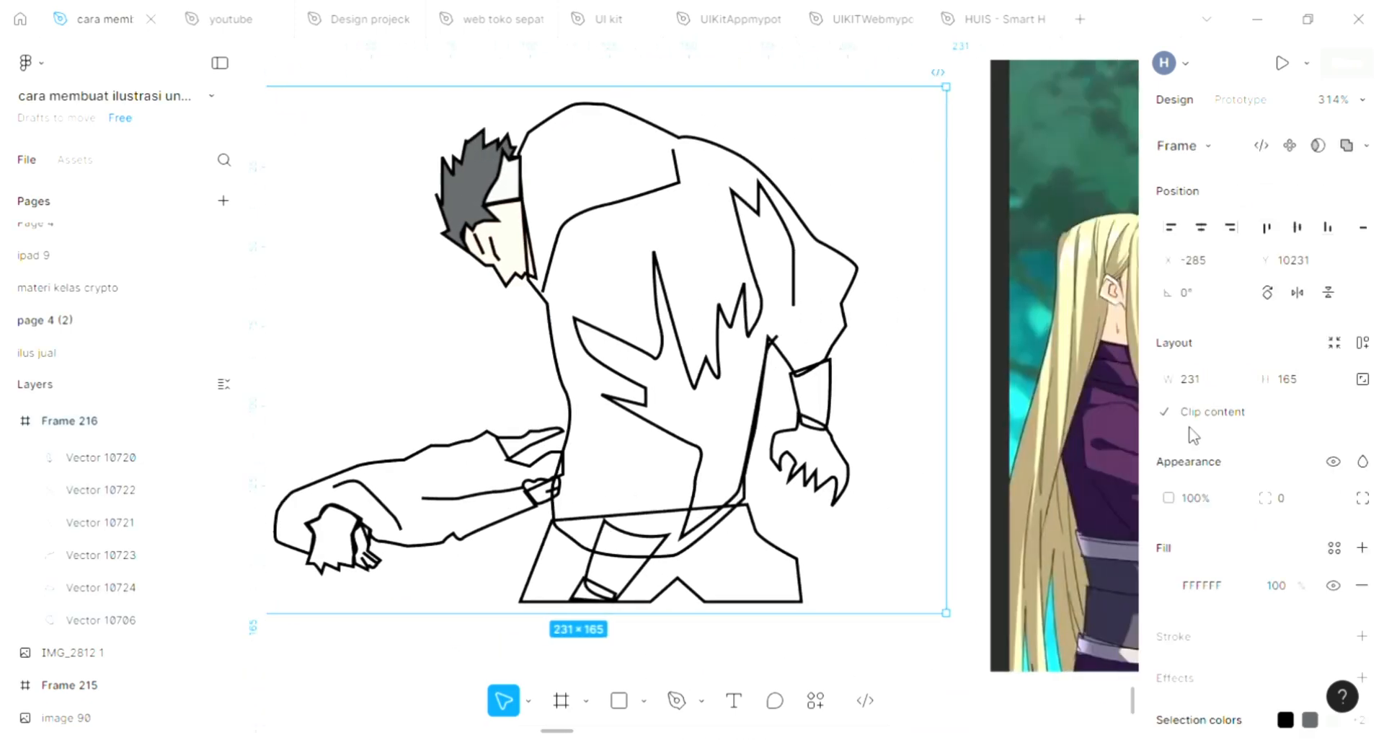
left_click(1174, 588)
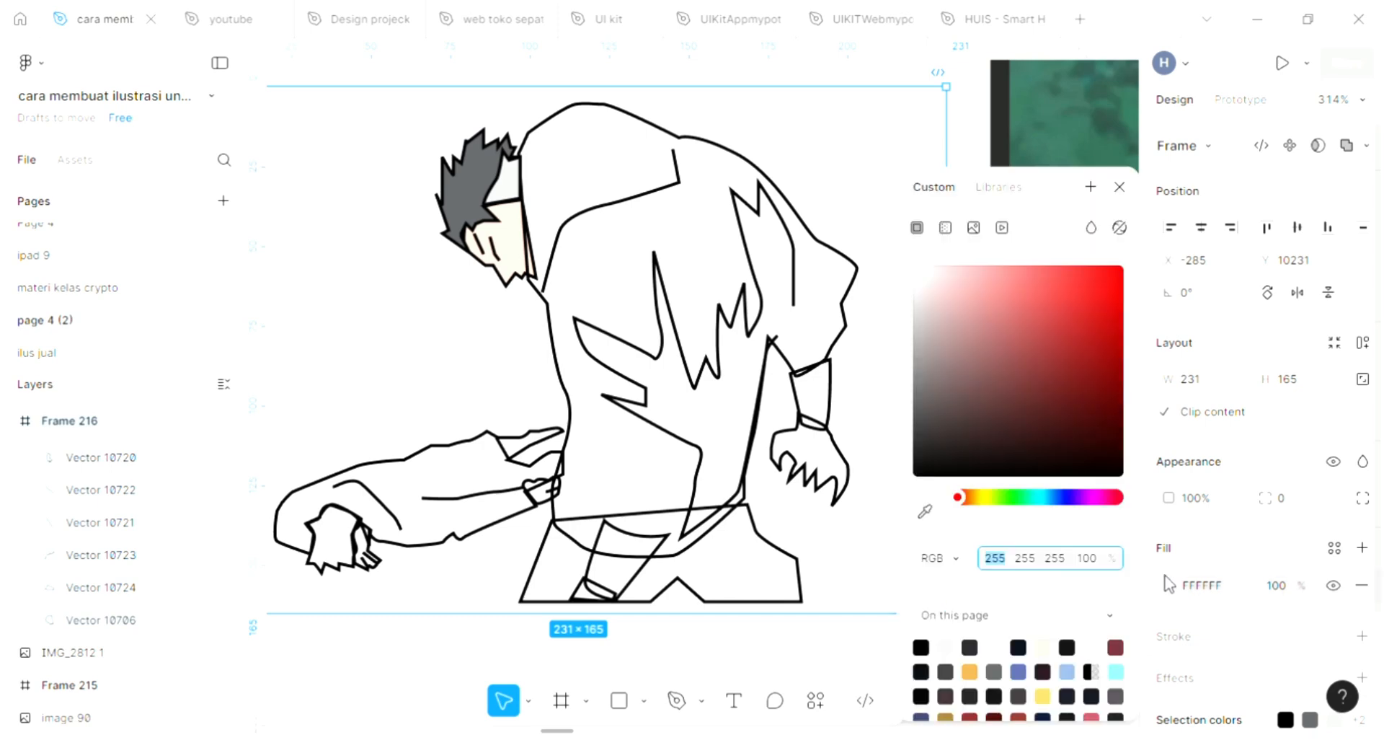
left_click(981, 279)
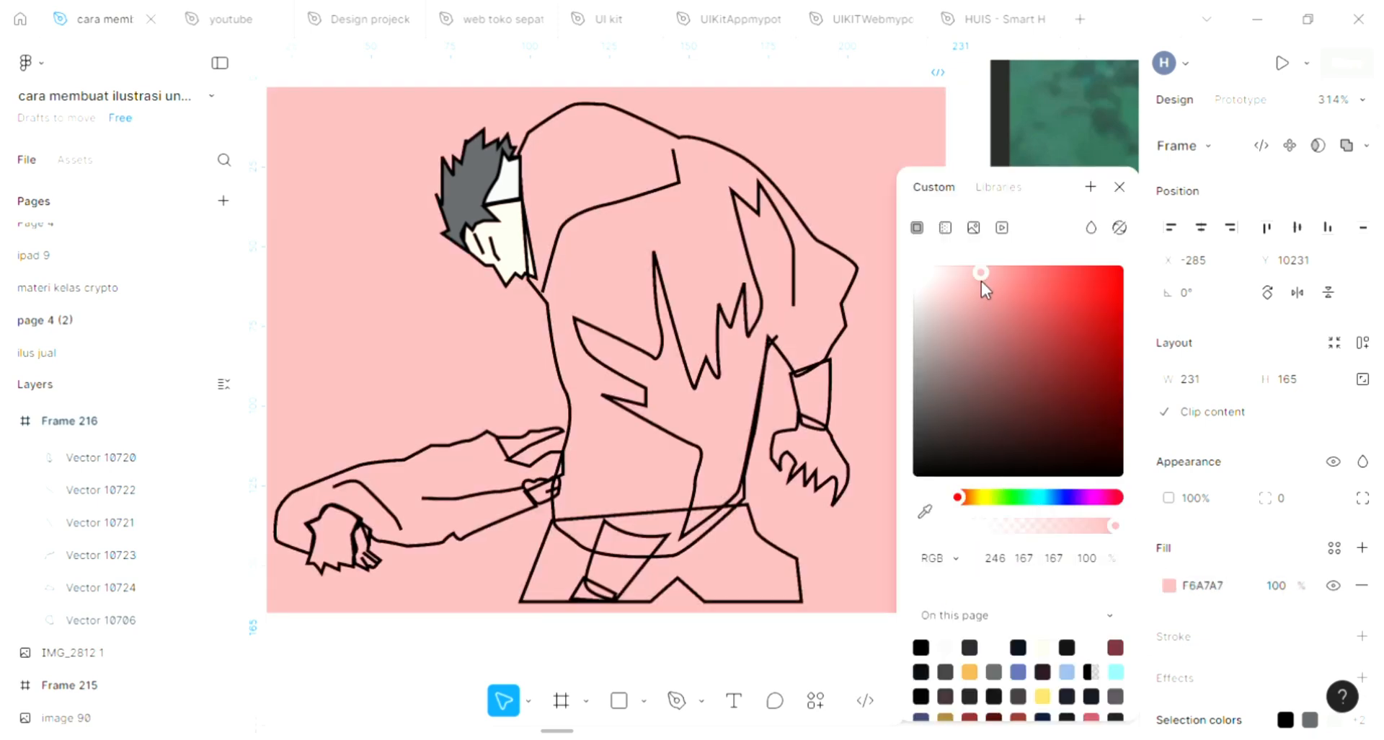
Step: Change the frame fill to a linear gradient and set the 0% stop to light cyan A7F6F2
left_click(945, 228)
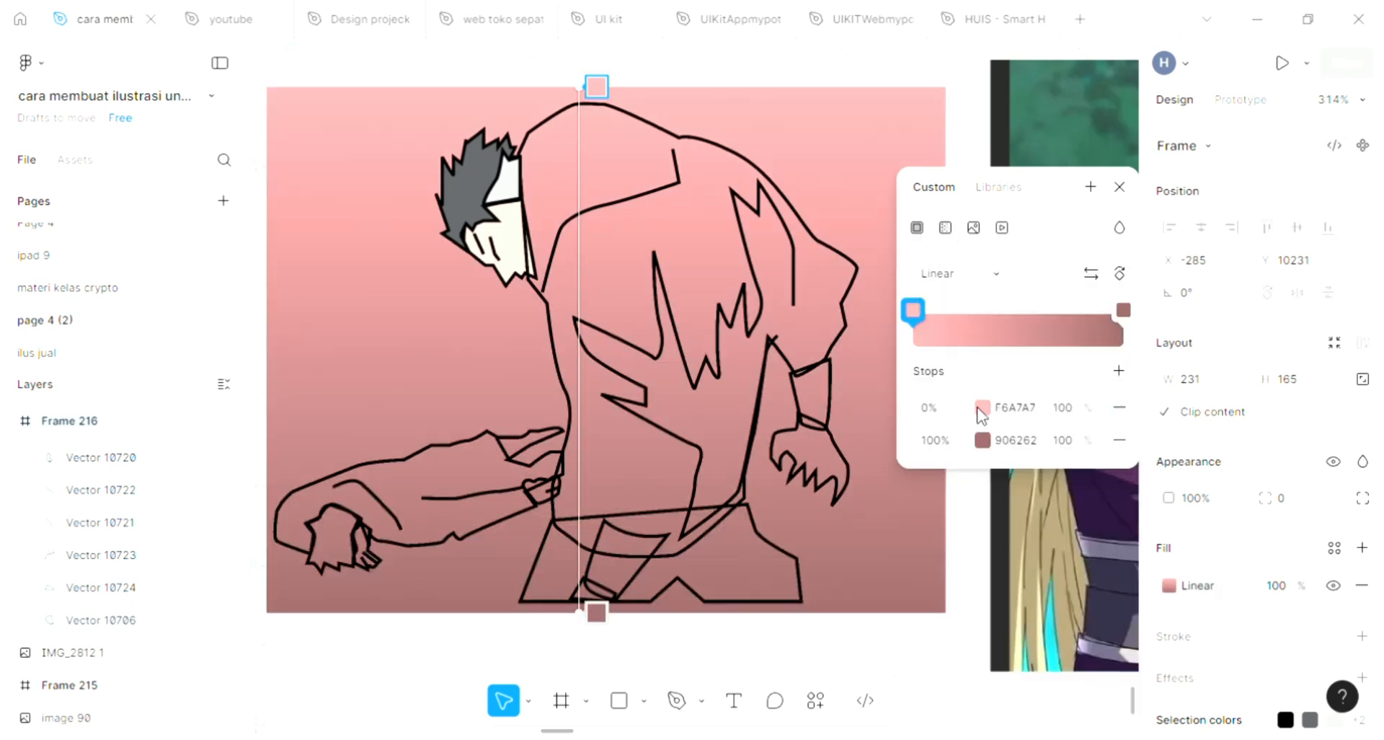
left_click(930, 345)
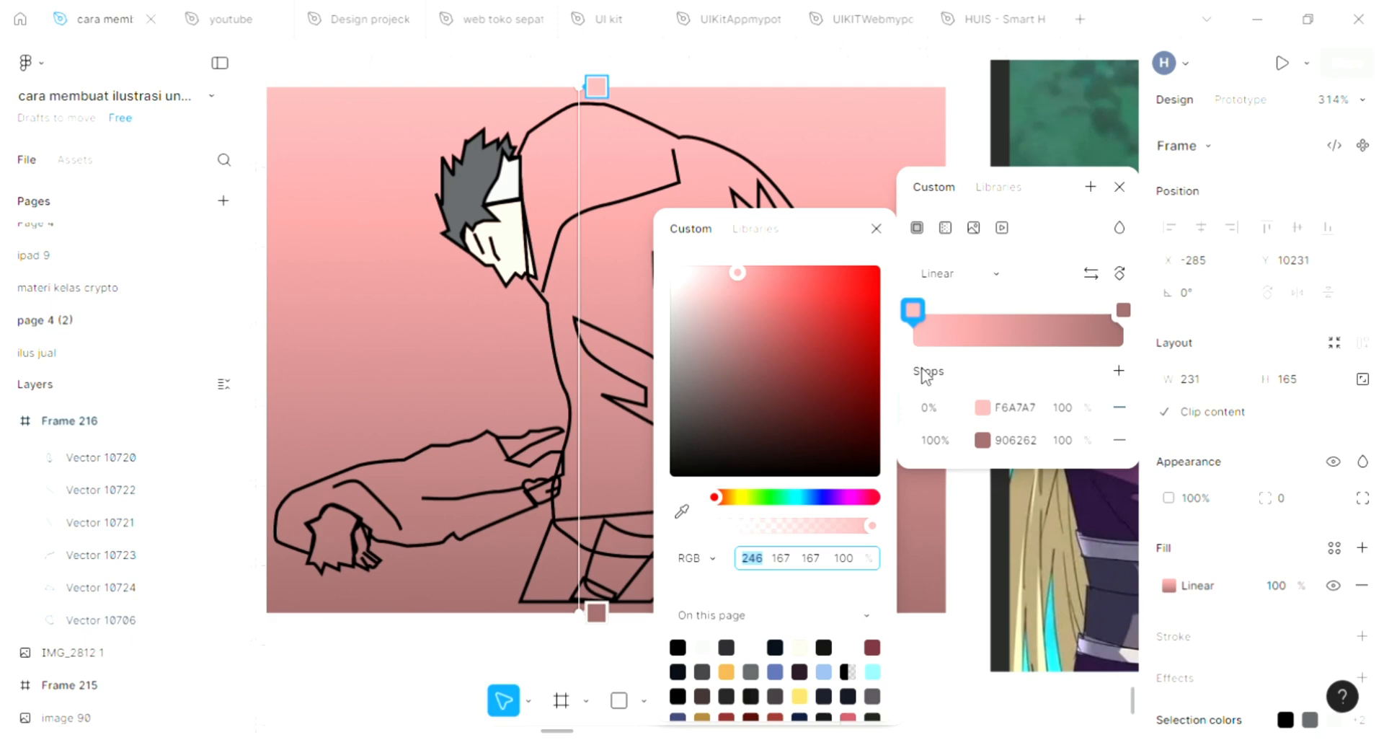
left_click(733, 497)
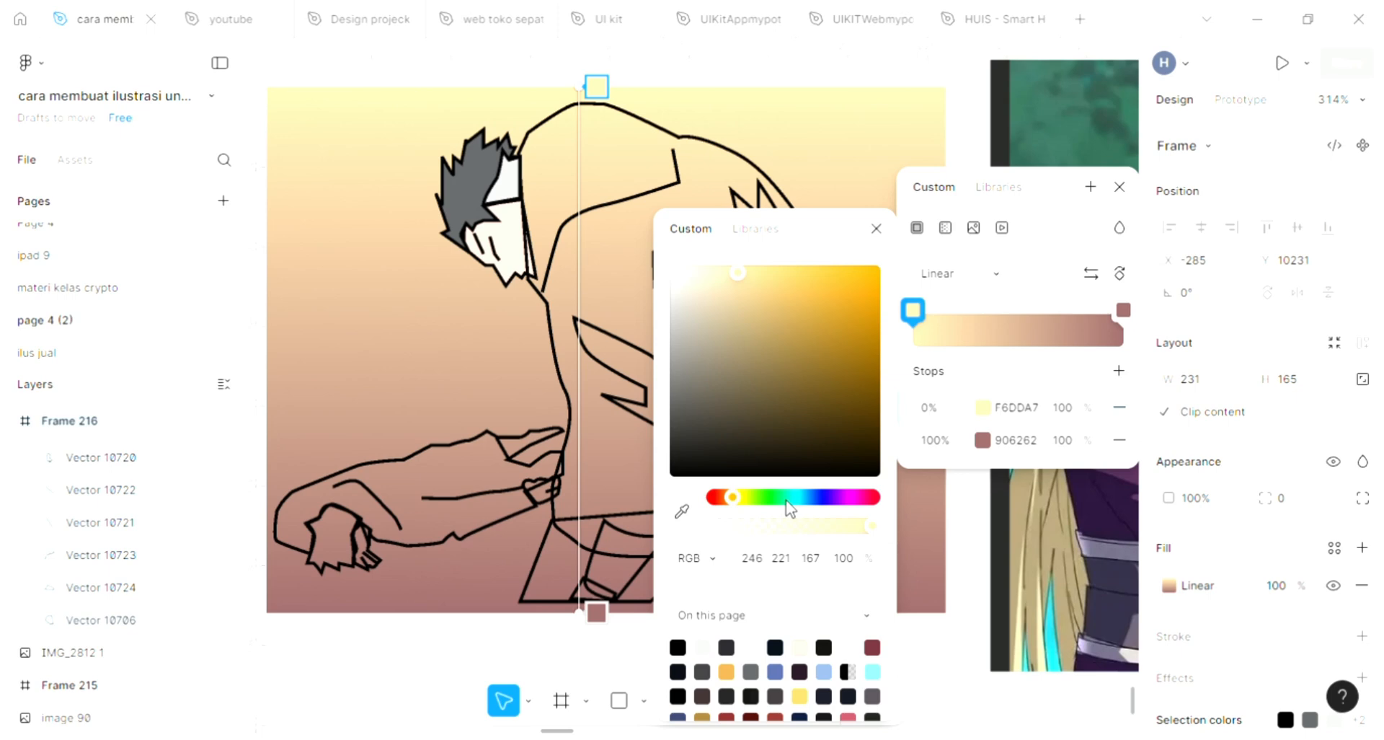
left_click(793, 496)
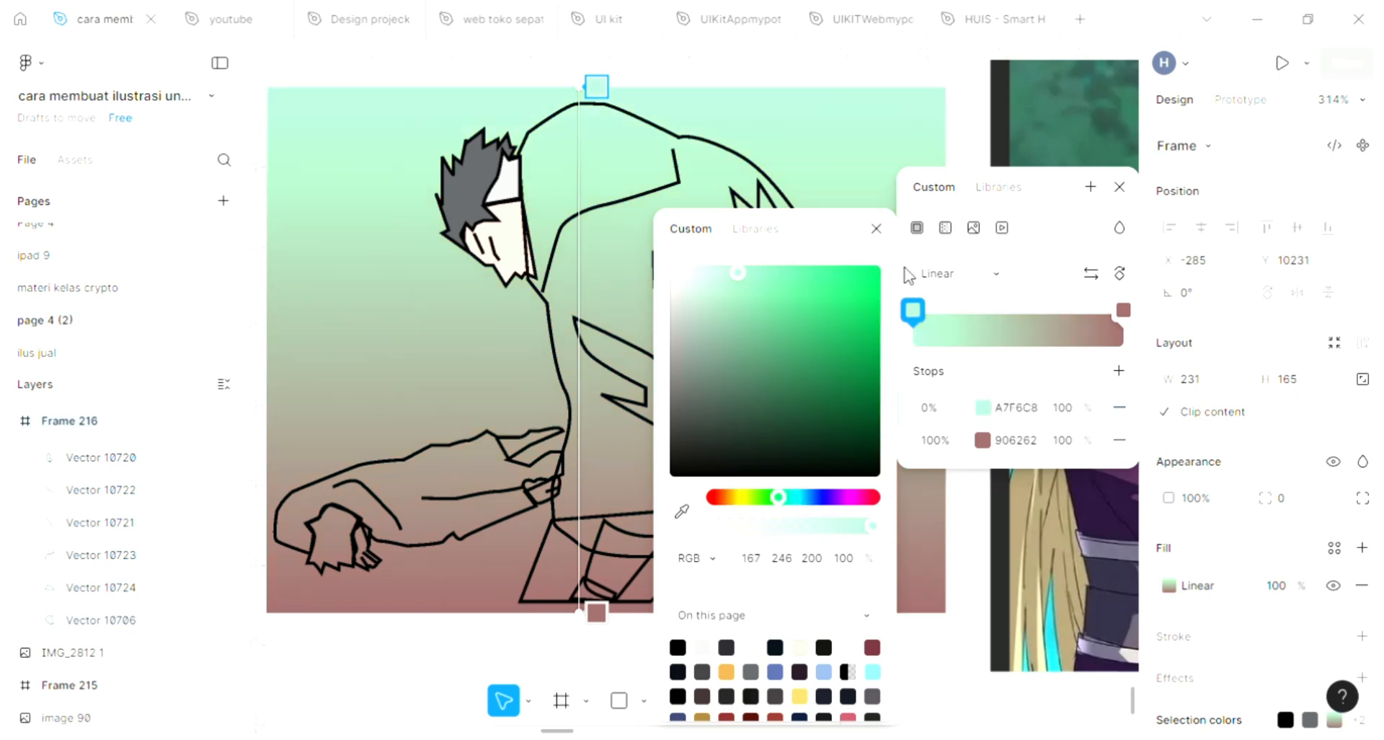
left_click(876, 229)
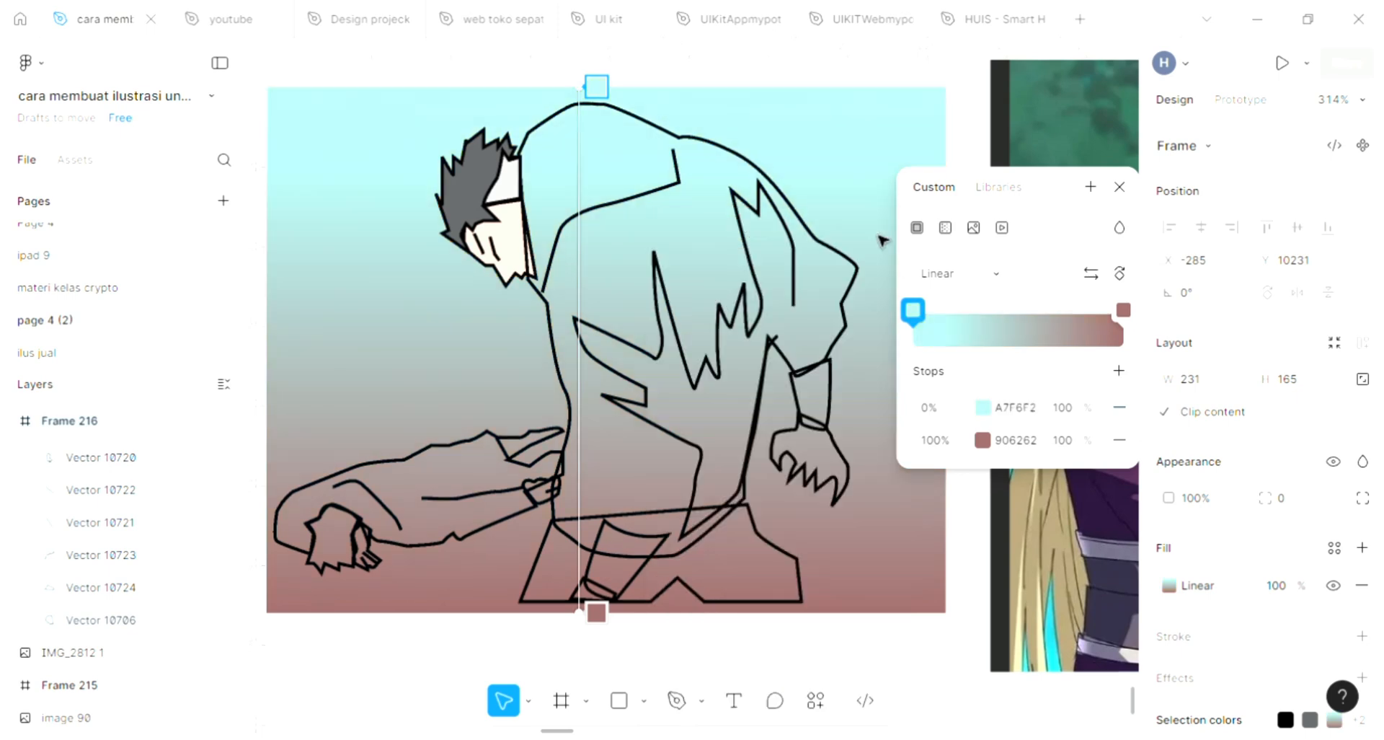
Step: Give the jacket body outline the default light gray fill and send it to the back
left_click(1119, 188)
scroll(782, 400, "up", 5)
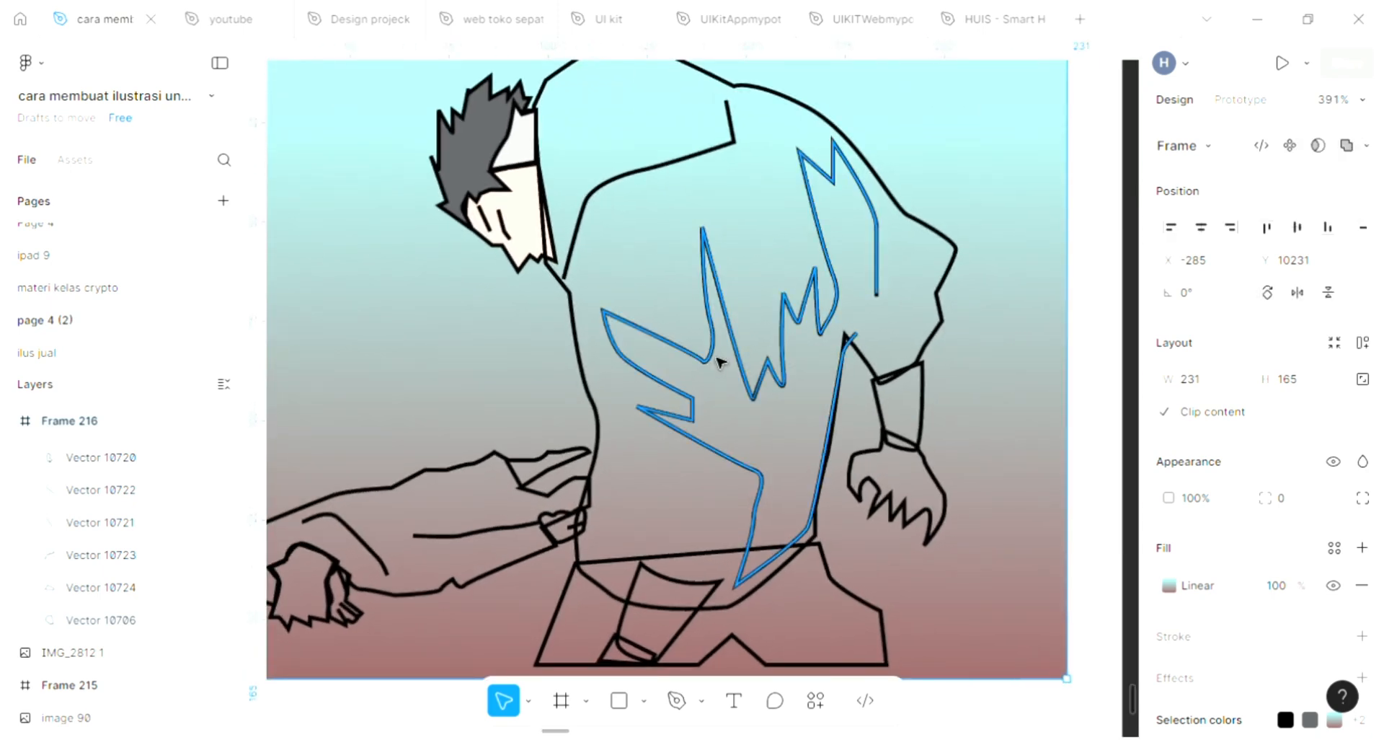
left_click(719, 362)
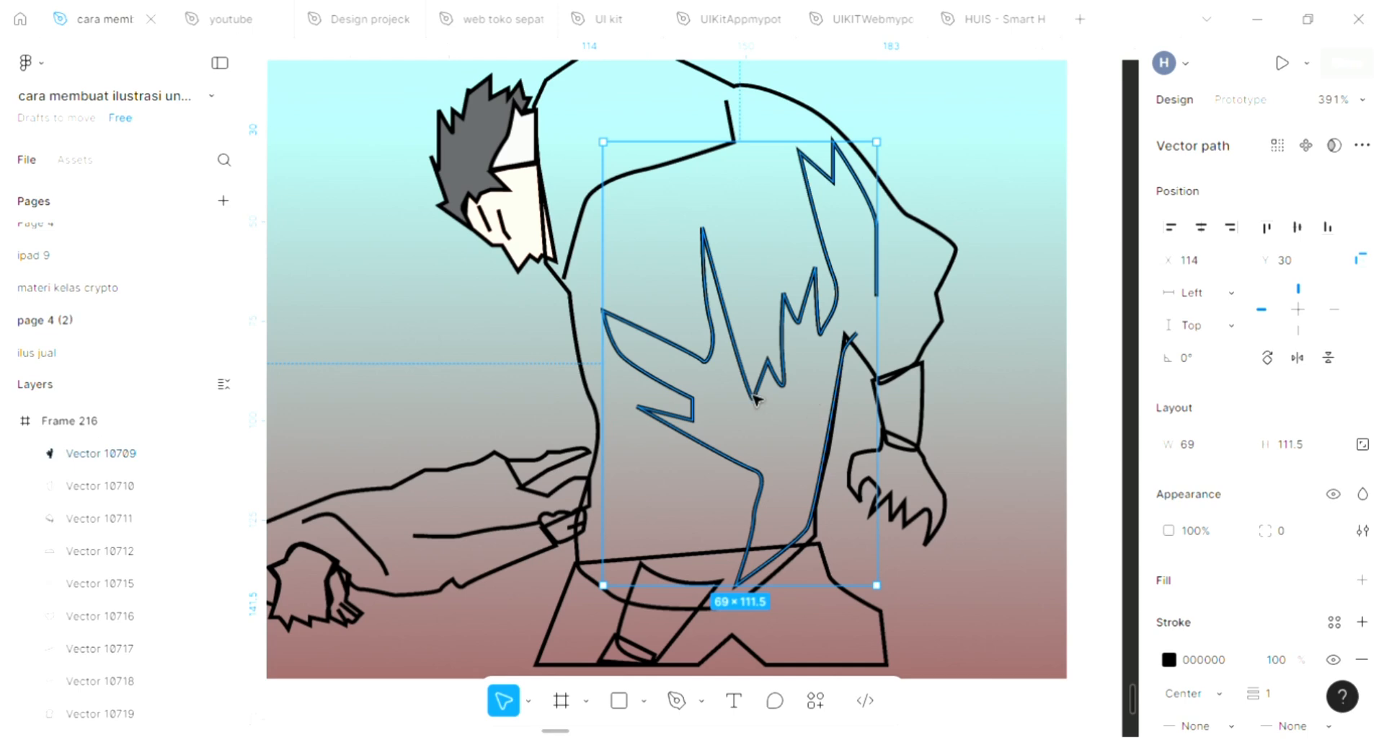
scroll(593, 333, "up", 1)
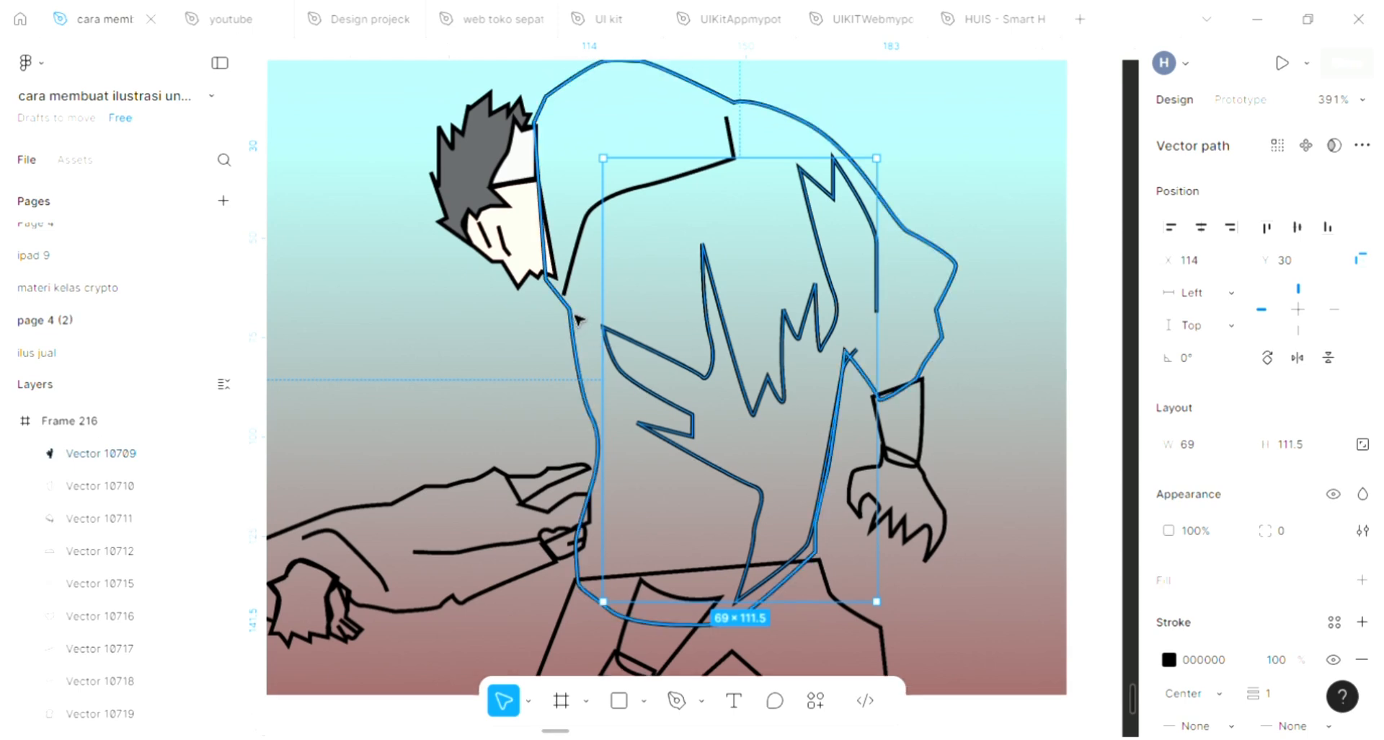
left_click(577, 319)
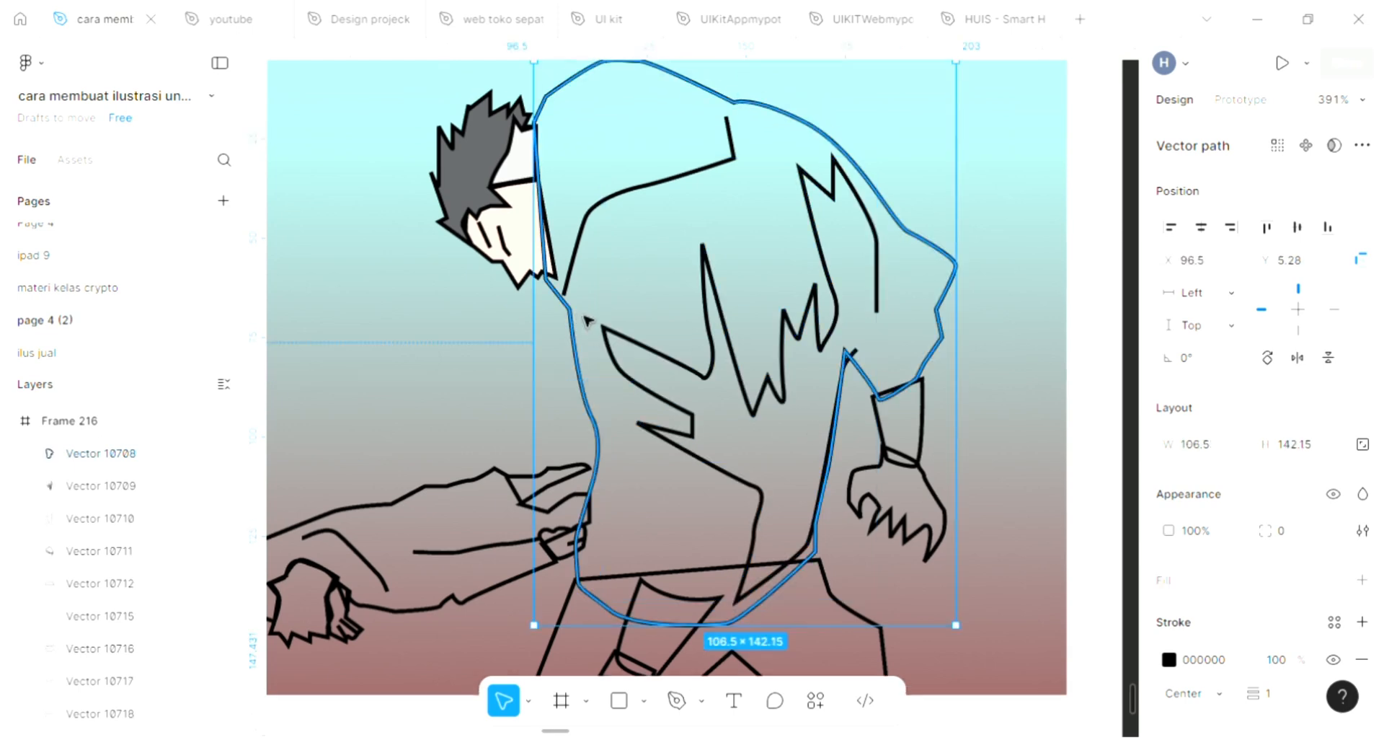
left_click(1362, 579)
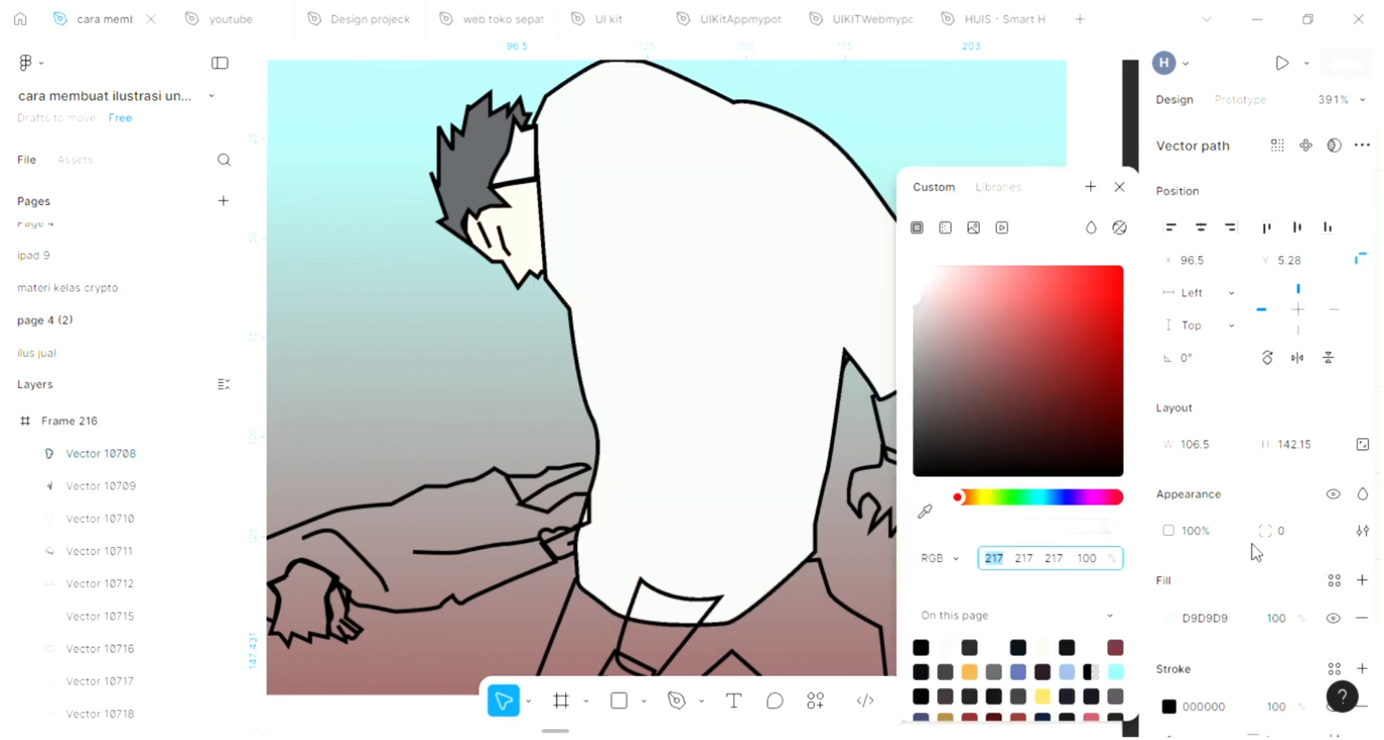
left_click(1119, 190)
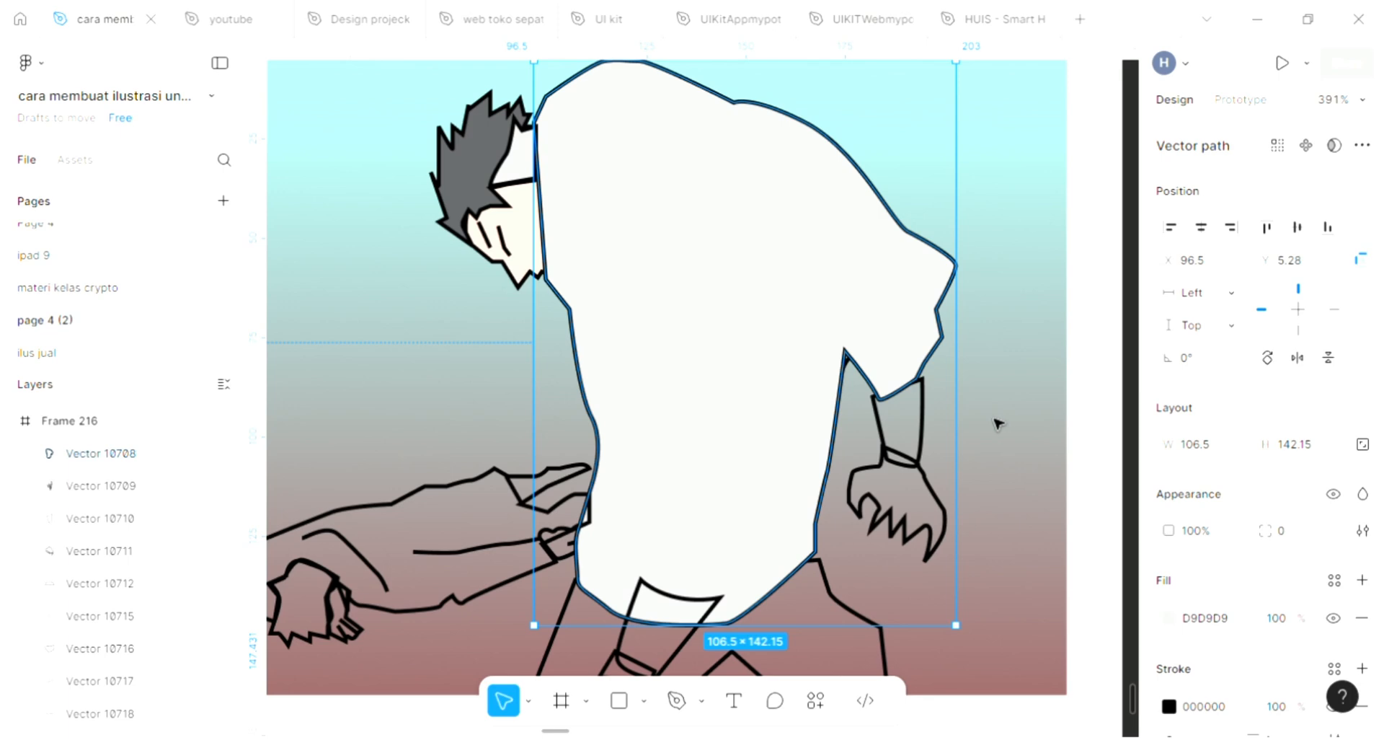
key("ctrl+shift+bracketleft")
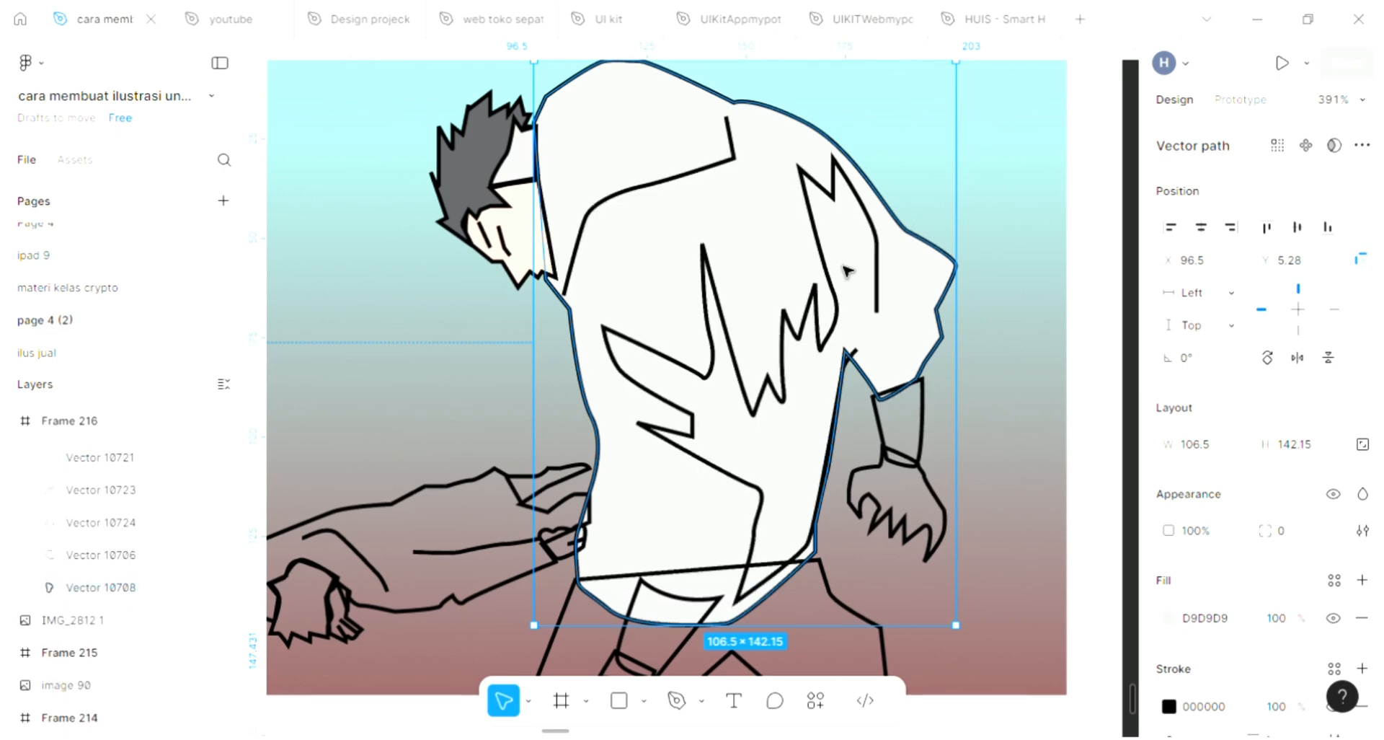
key("Escape")
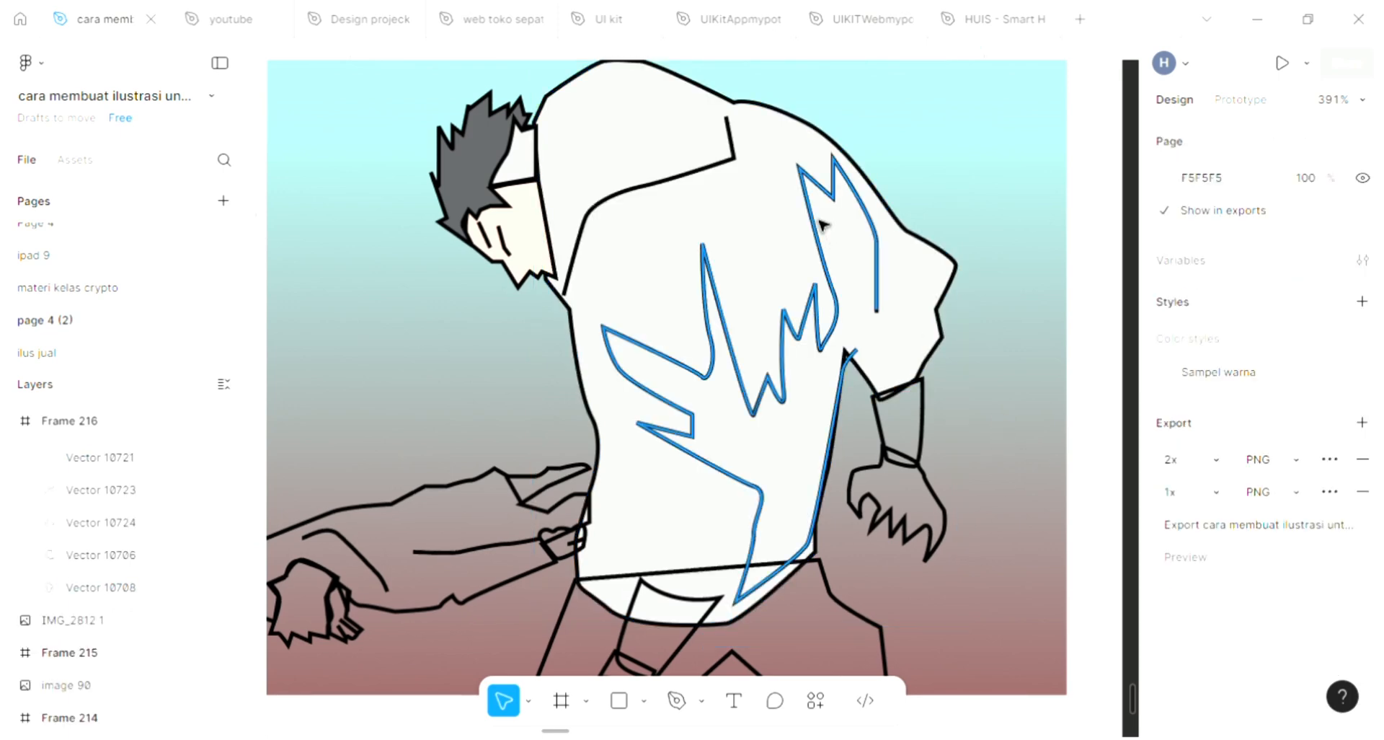
double_click(822, 227)
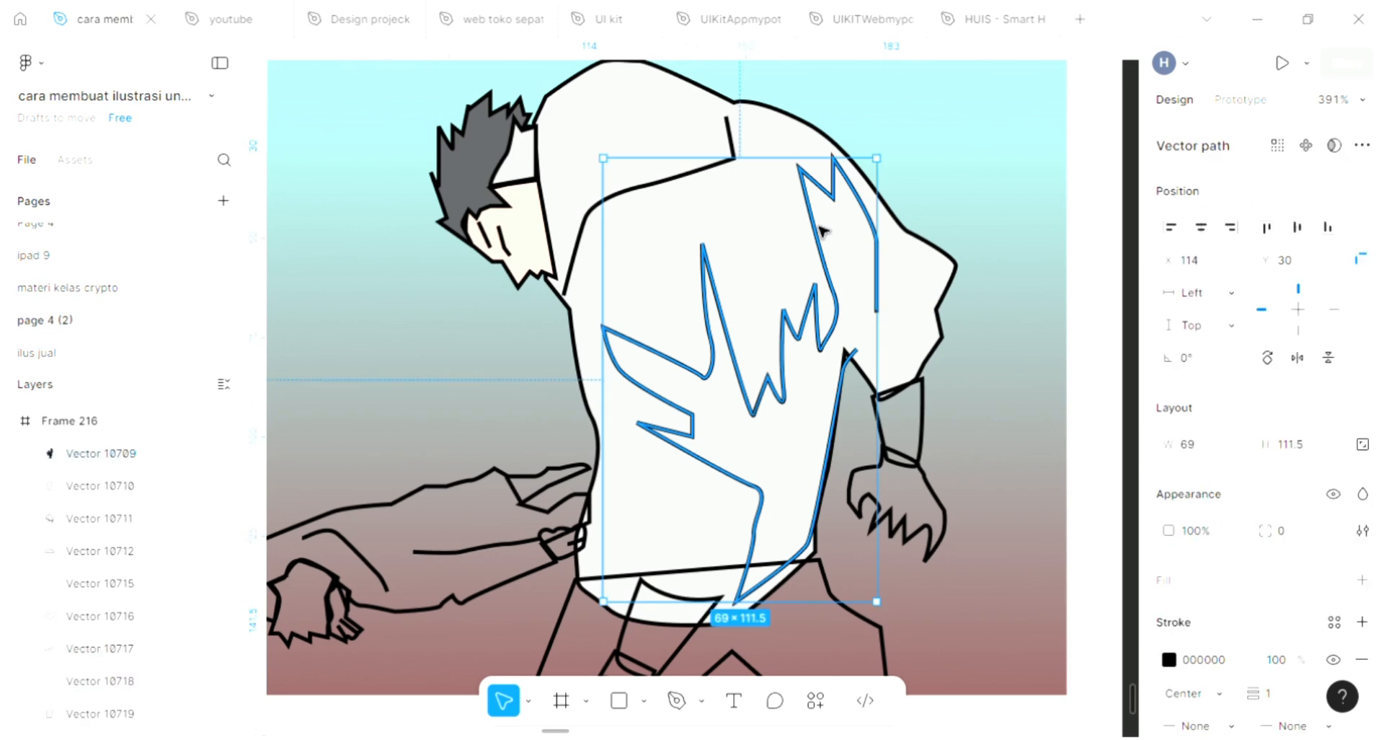
left_click(676, 699)
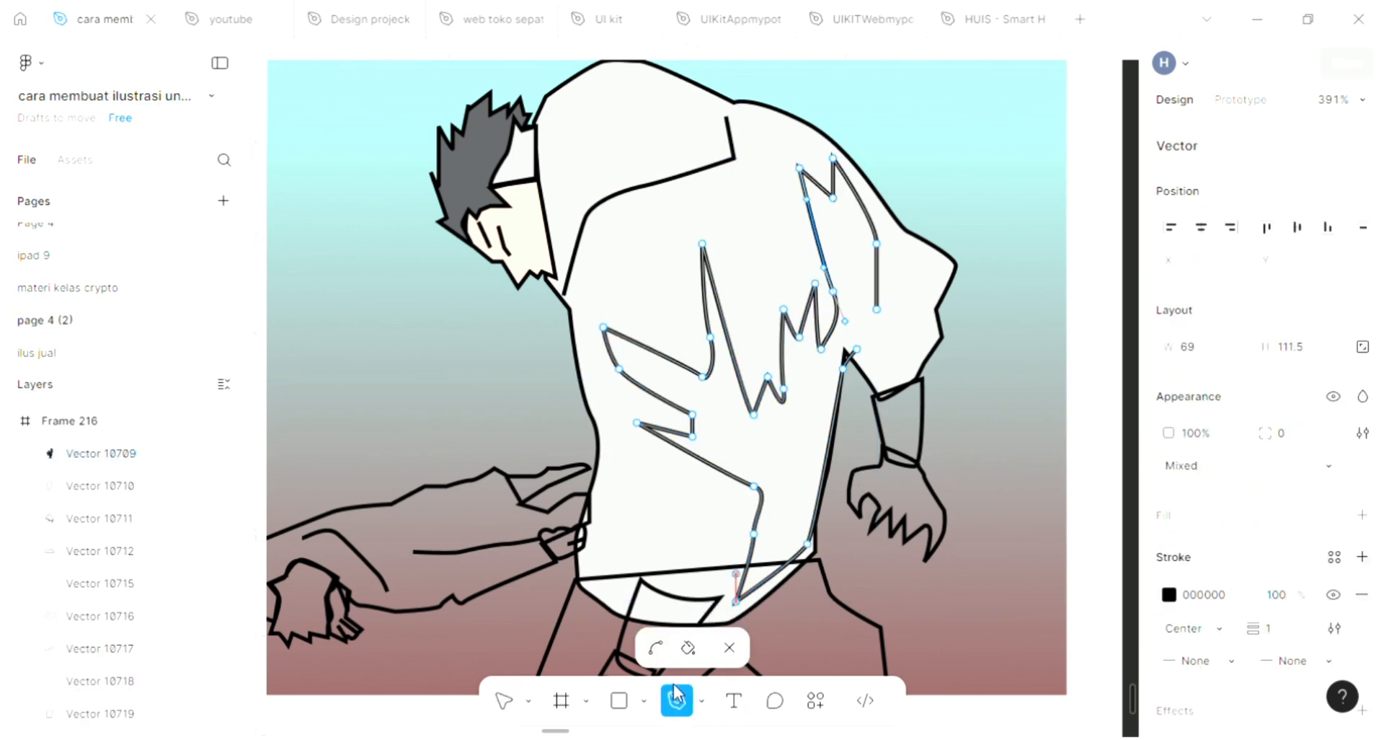
left_click(877, 309)
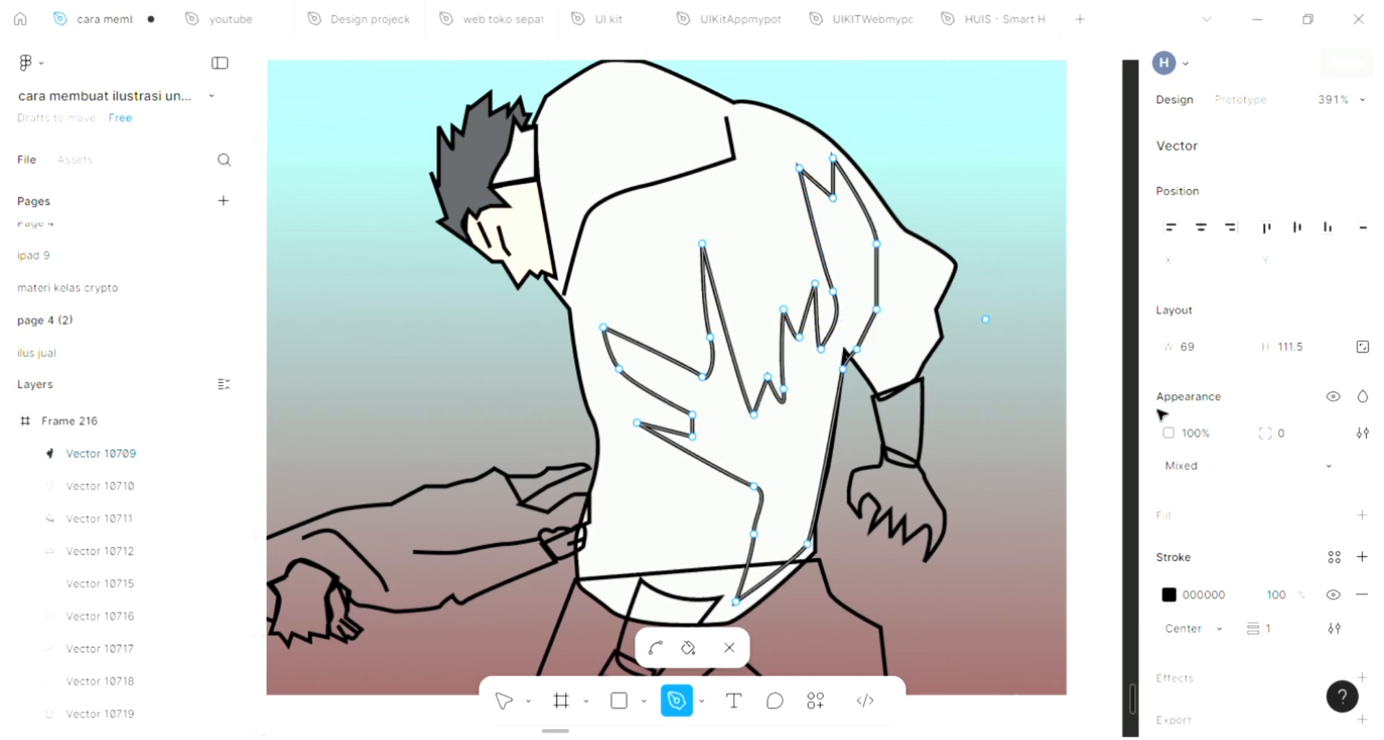
key("Escape")
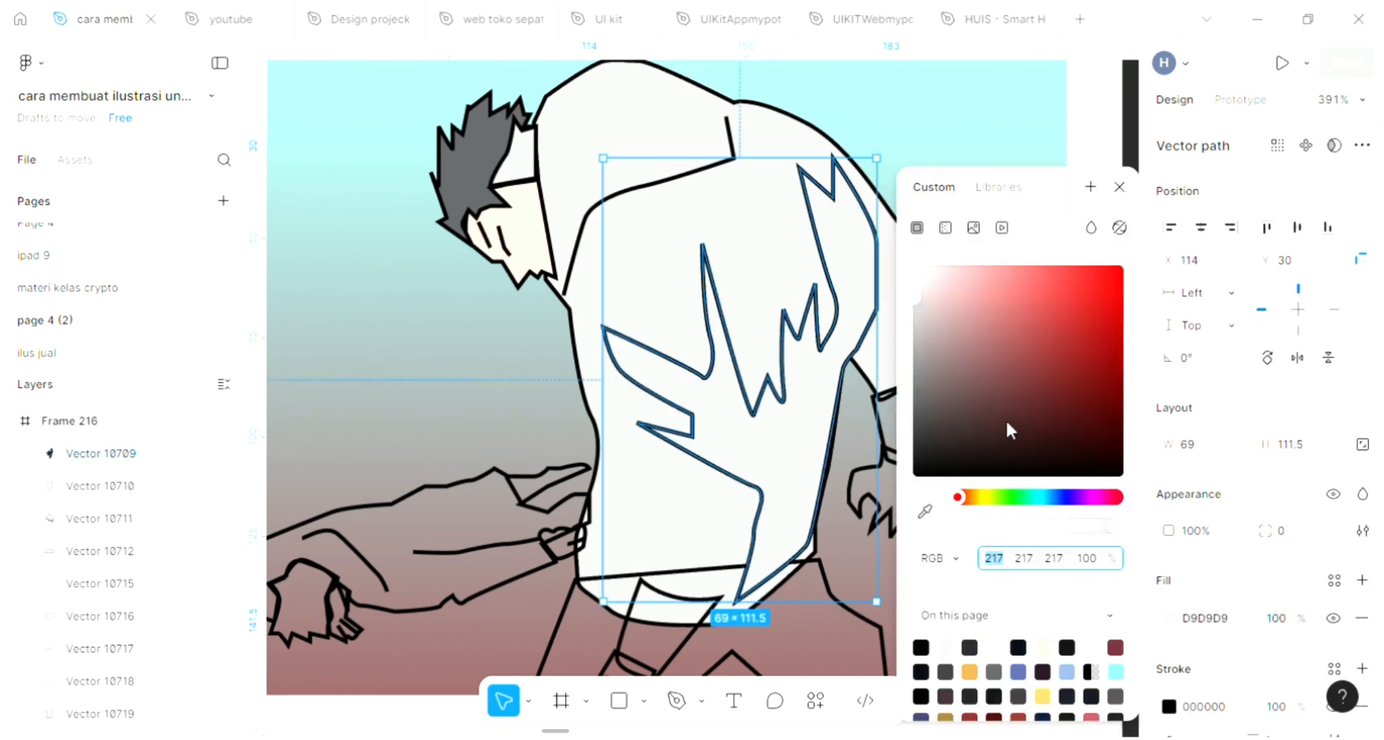
Step: Fill the jacket's pattern shape with the hair's dark gray, sampled with the eyedropper
left_click(929, 509)
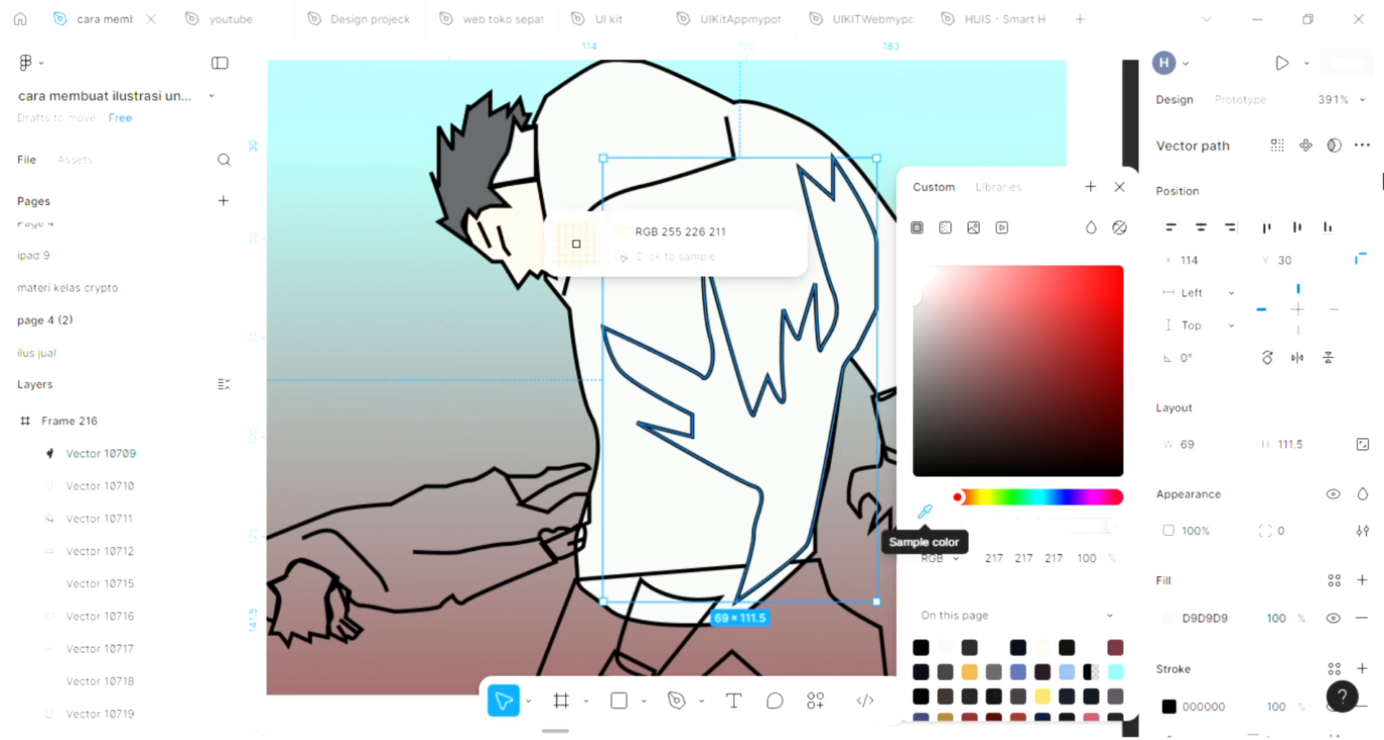
left_click(472, 173)
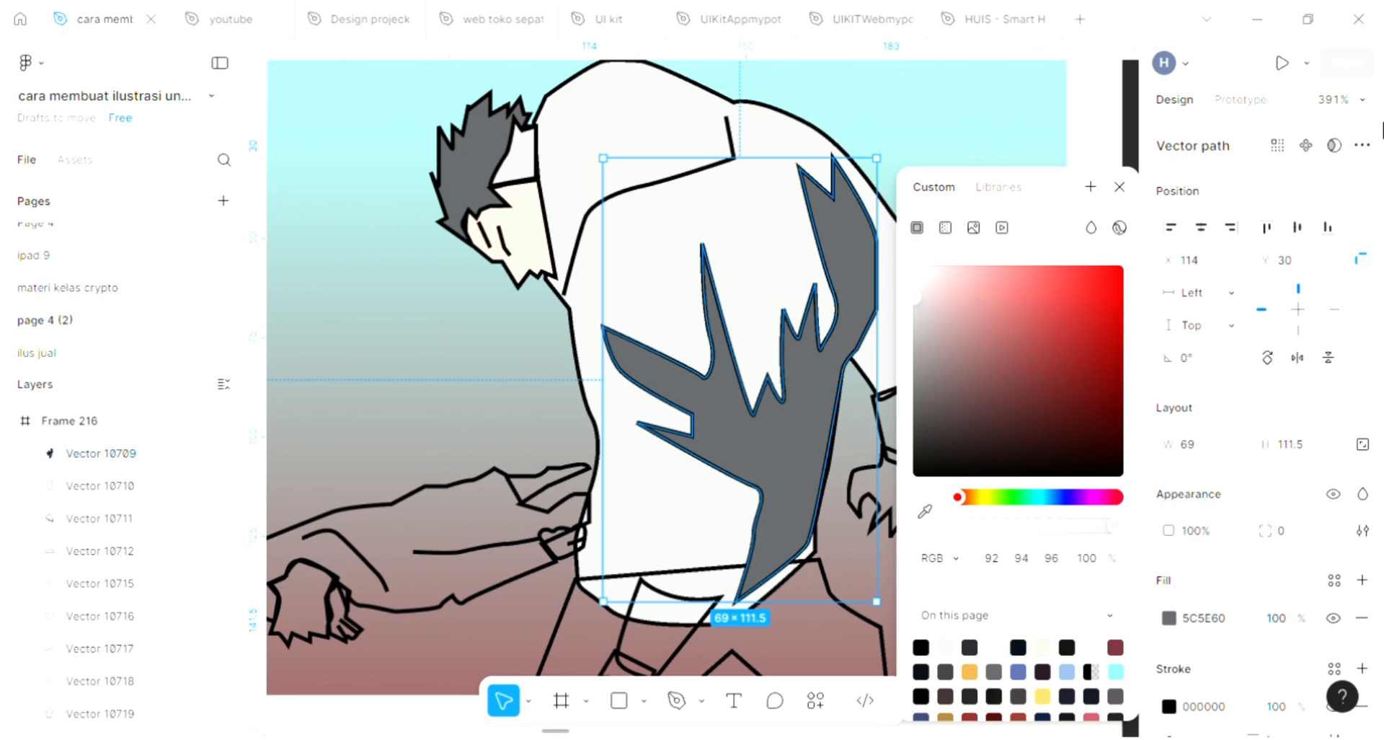
left_click(1120, 187)
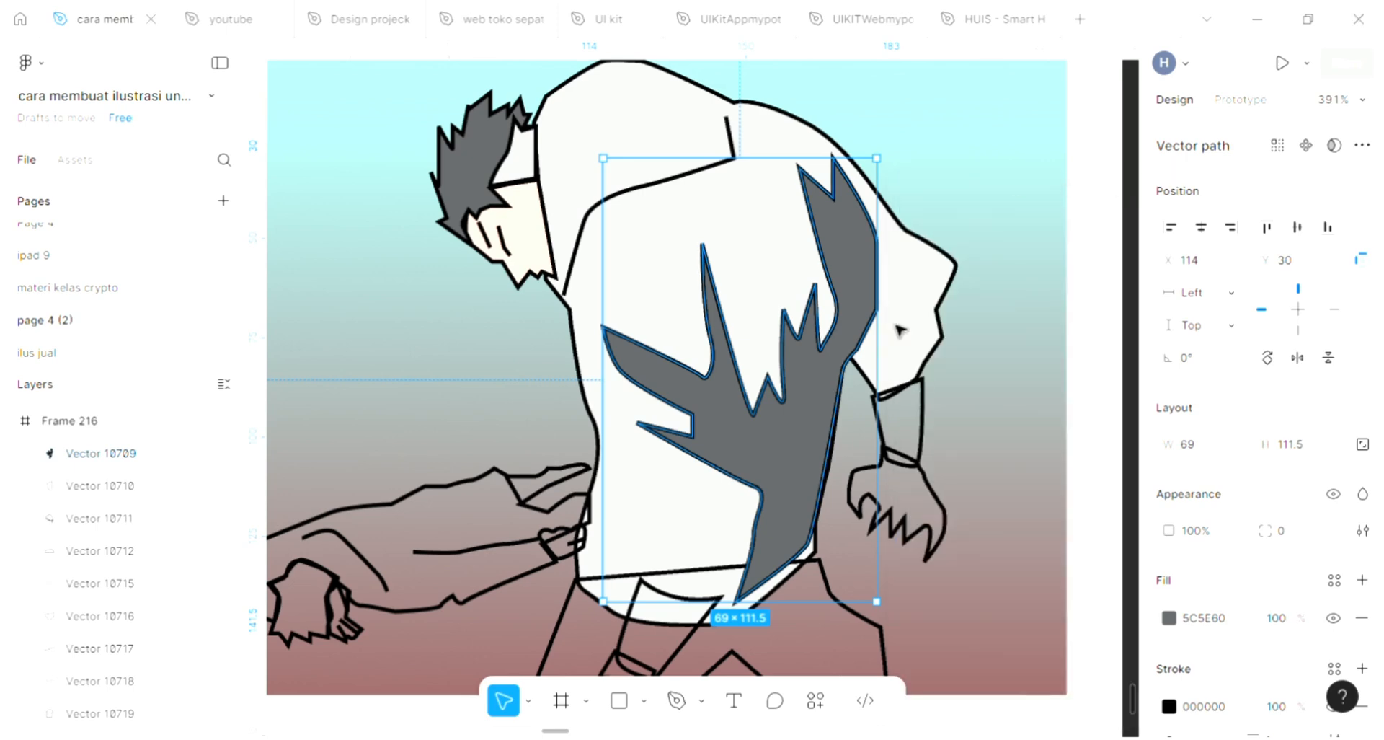
Step: Fill the wristband with the dark gray 5C5E60 sampled from the jacket pattern
left_click(921, 419)
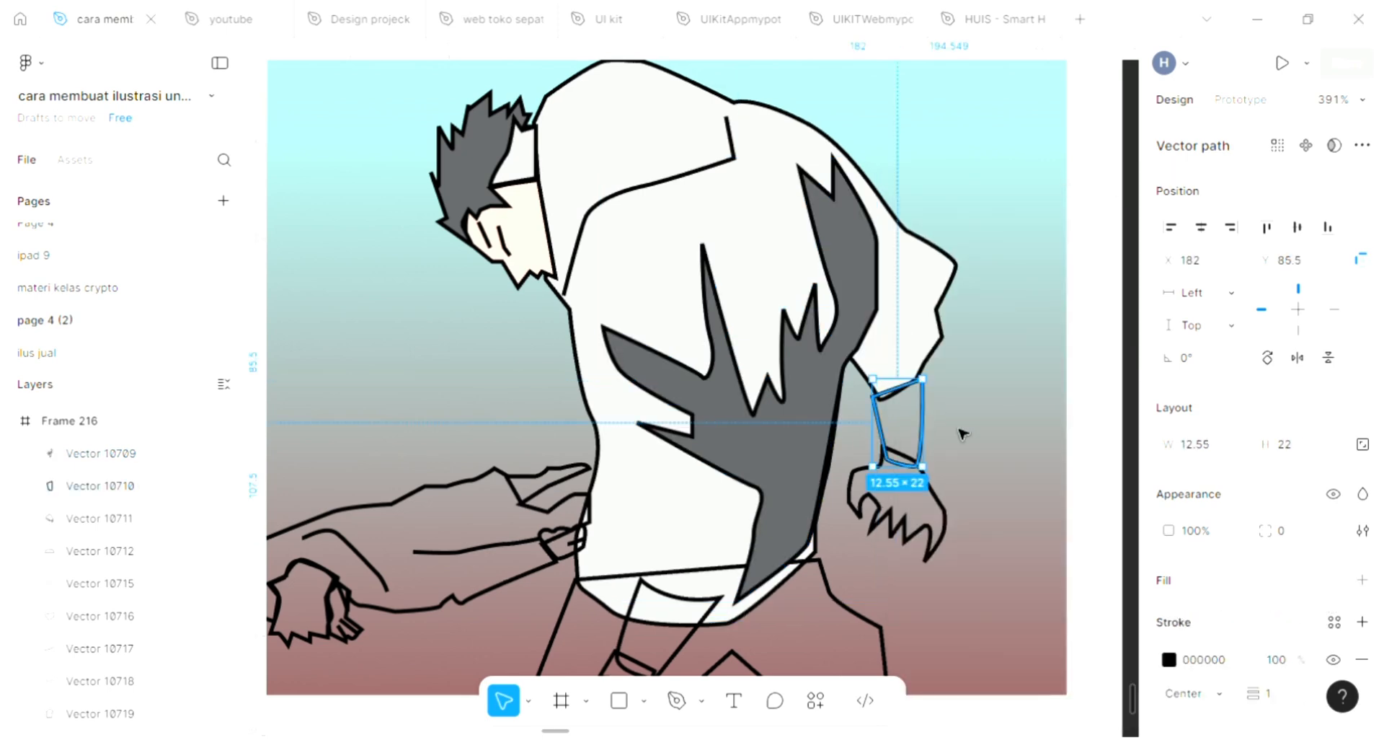
left_click(1364, 581)
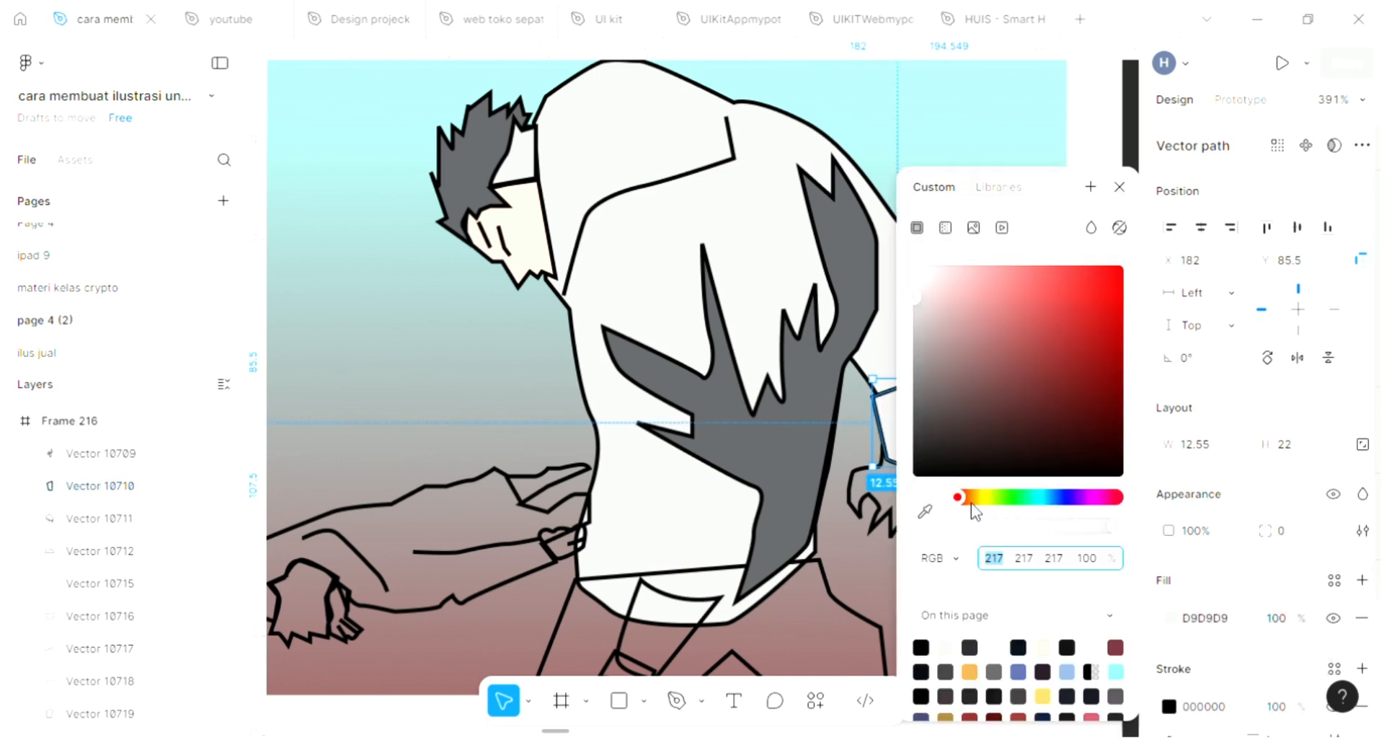
left_click(925, 510)
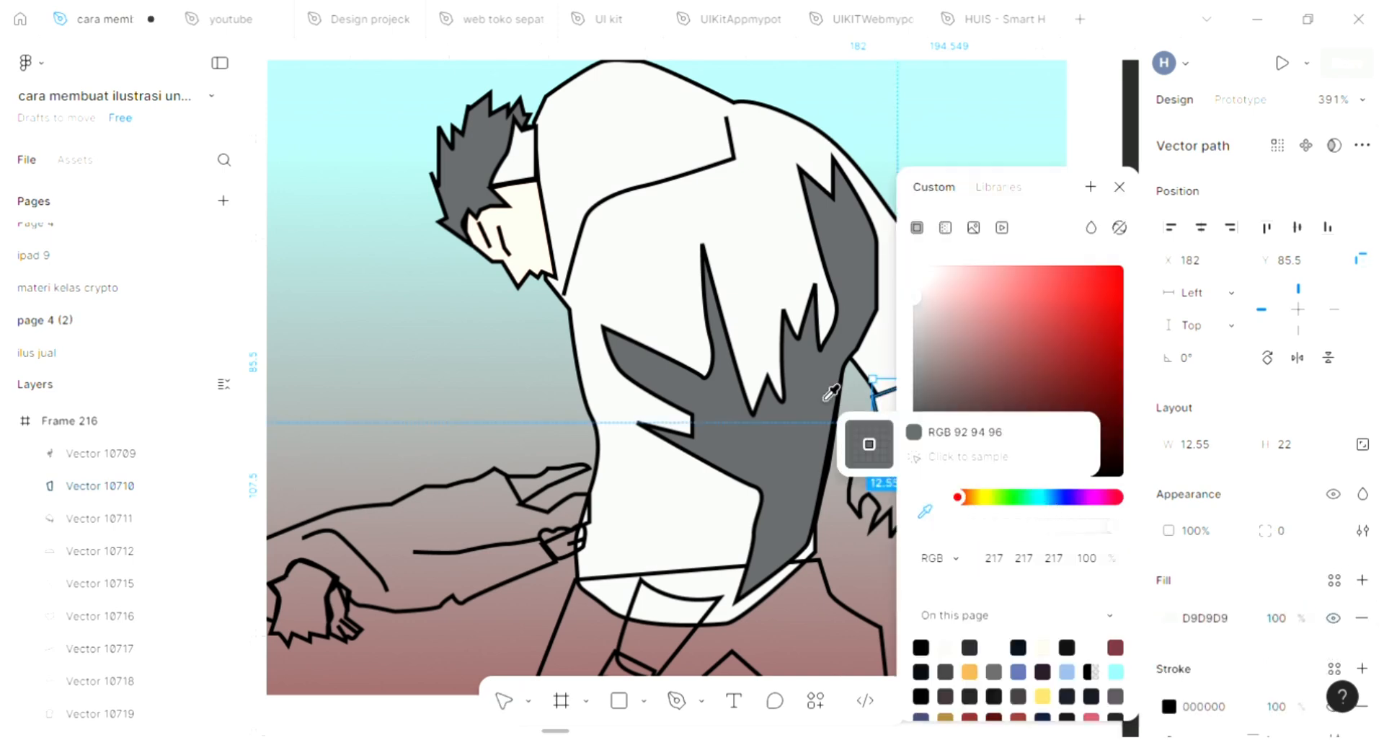
left_click(778, 414)
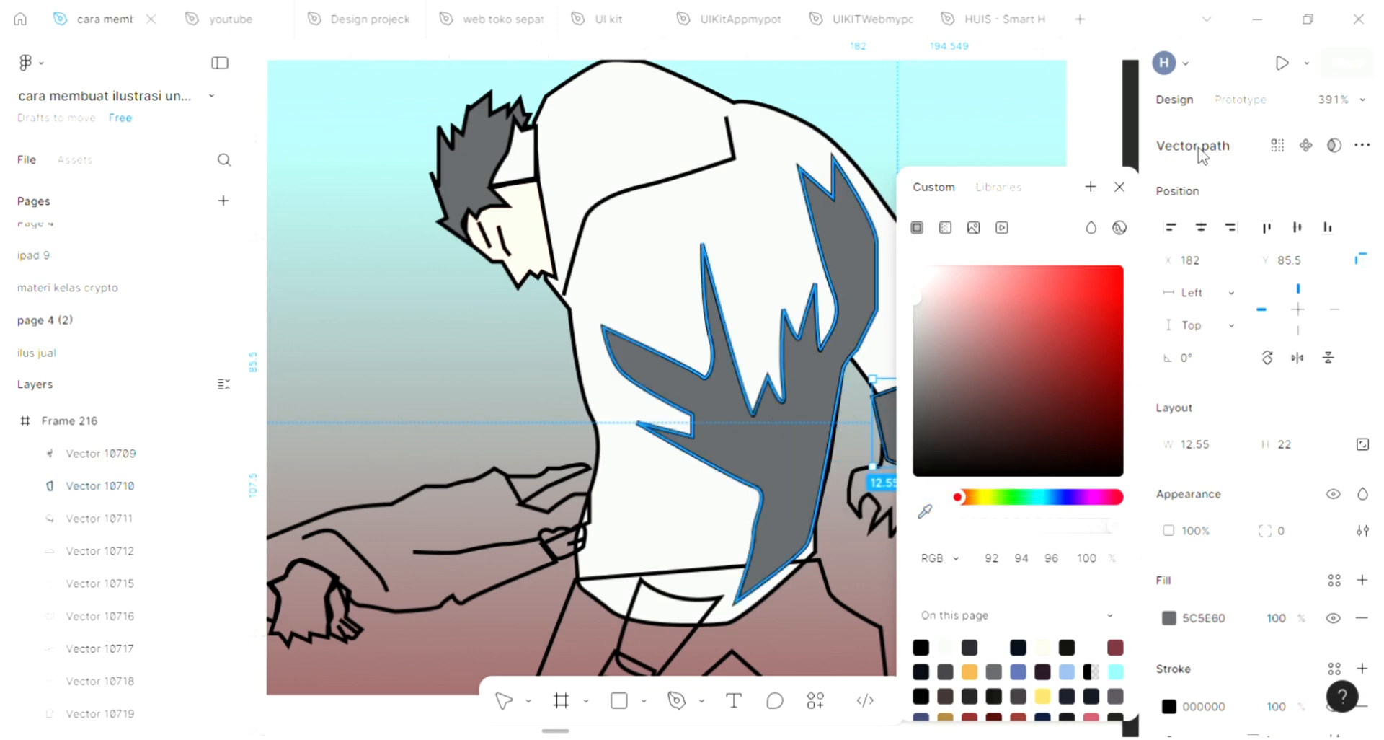
left_click(1119, 186)
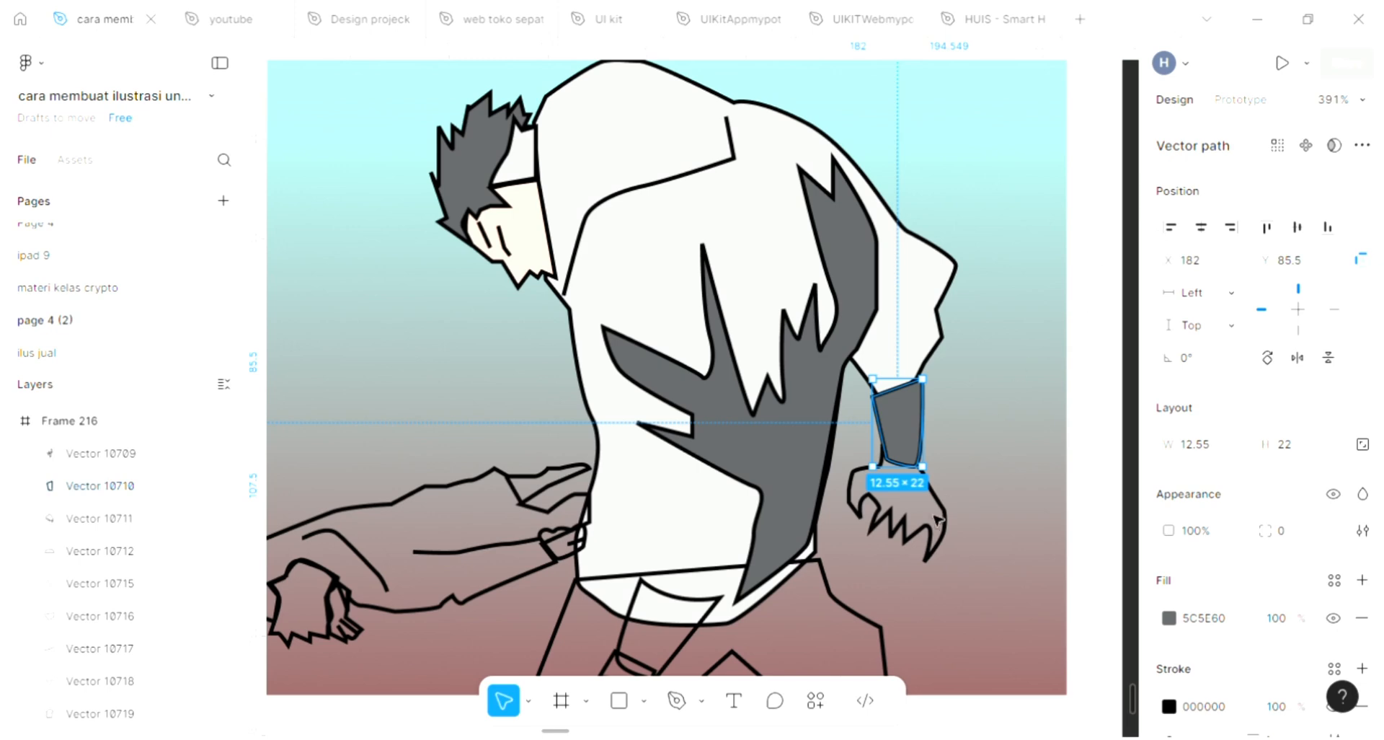
Step: Fill the hand with the skin tone FFE2D3 using the eyedropper
left_click(942, 539)
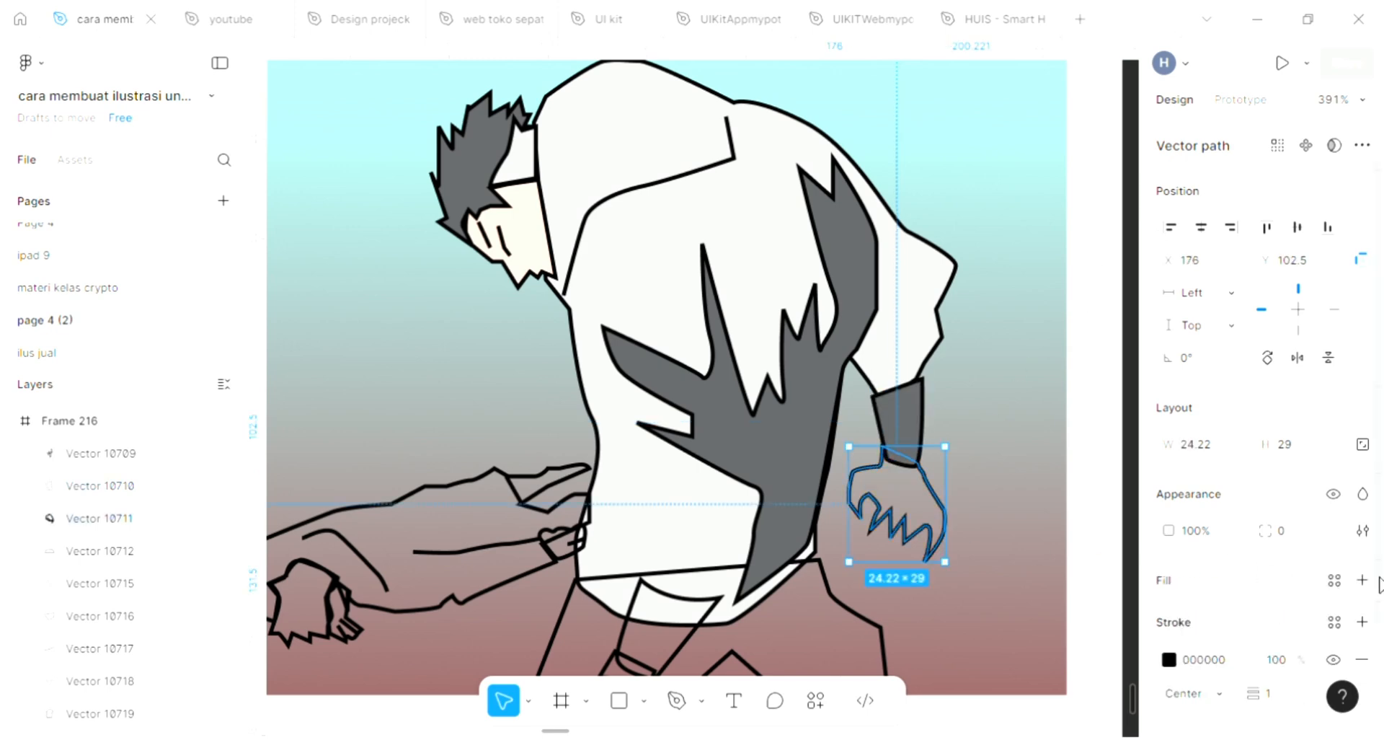
left_click(1366, 583)
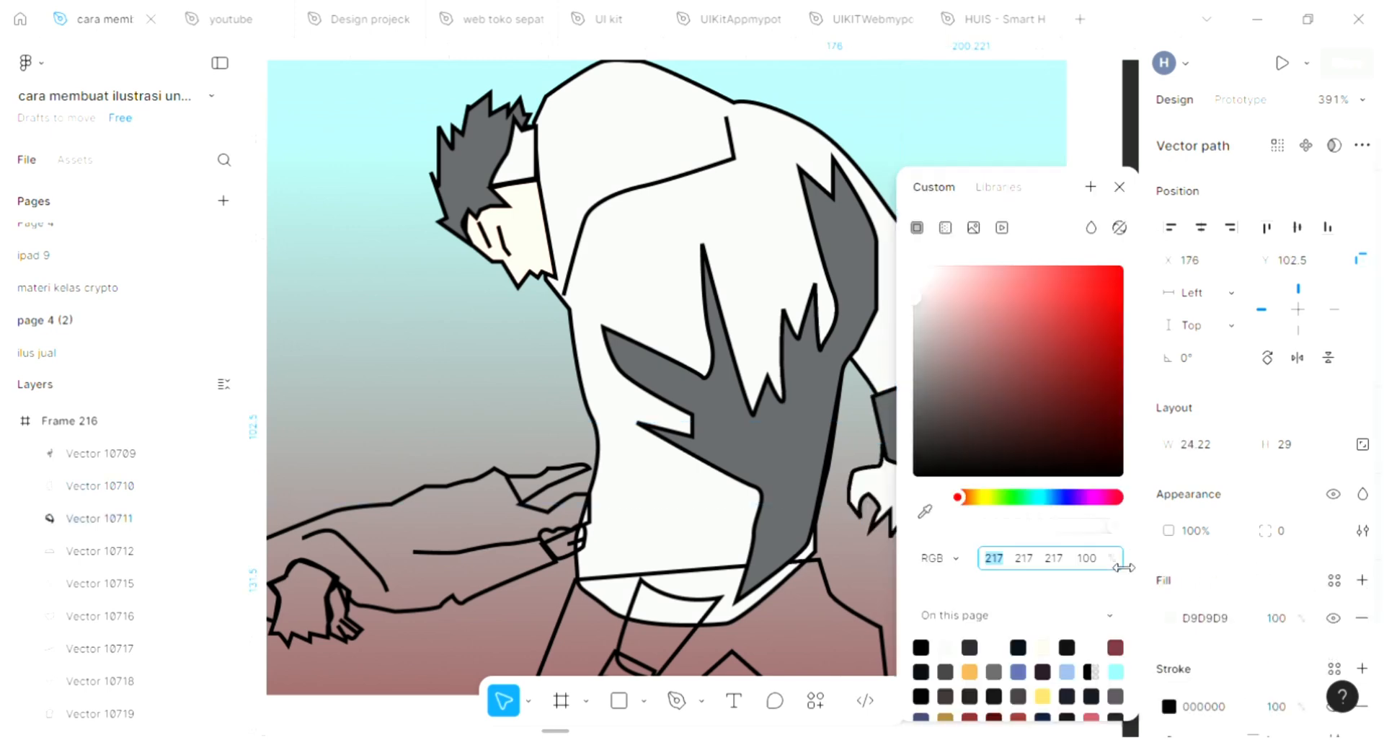
left_click(925, 511)
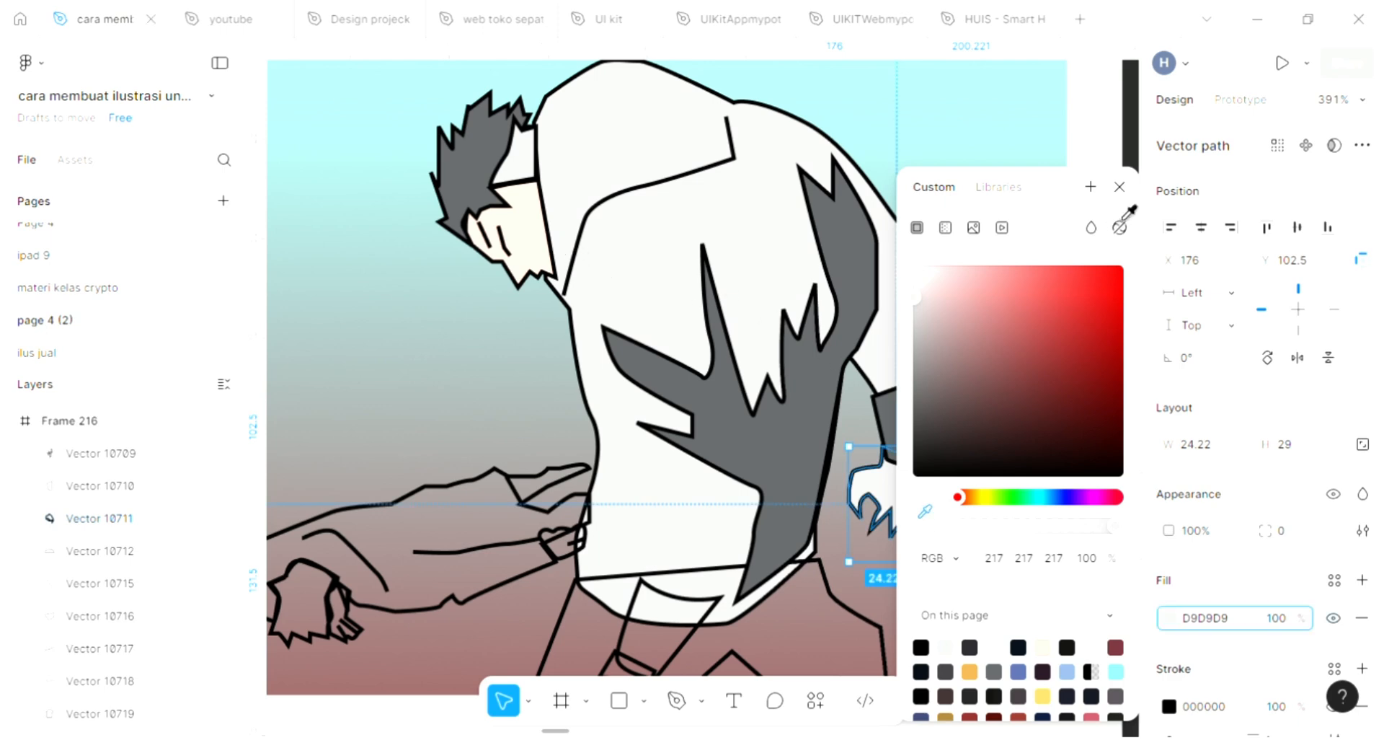
left_click(1042, 647)
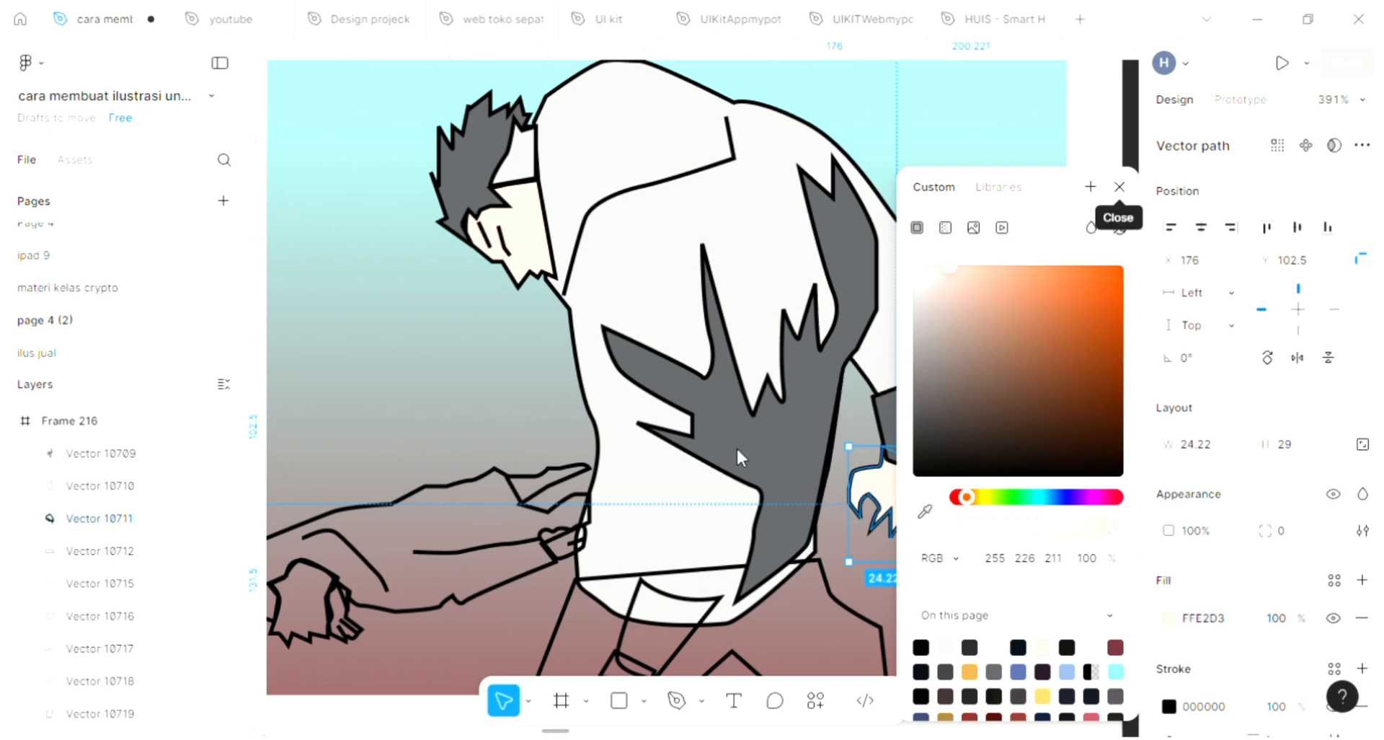
key("Escape")
scroll(829, 526, "down", 1)
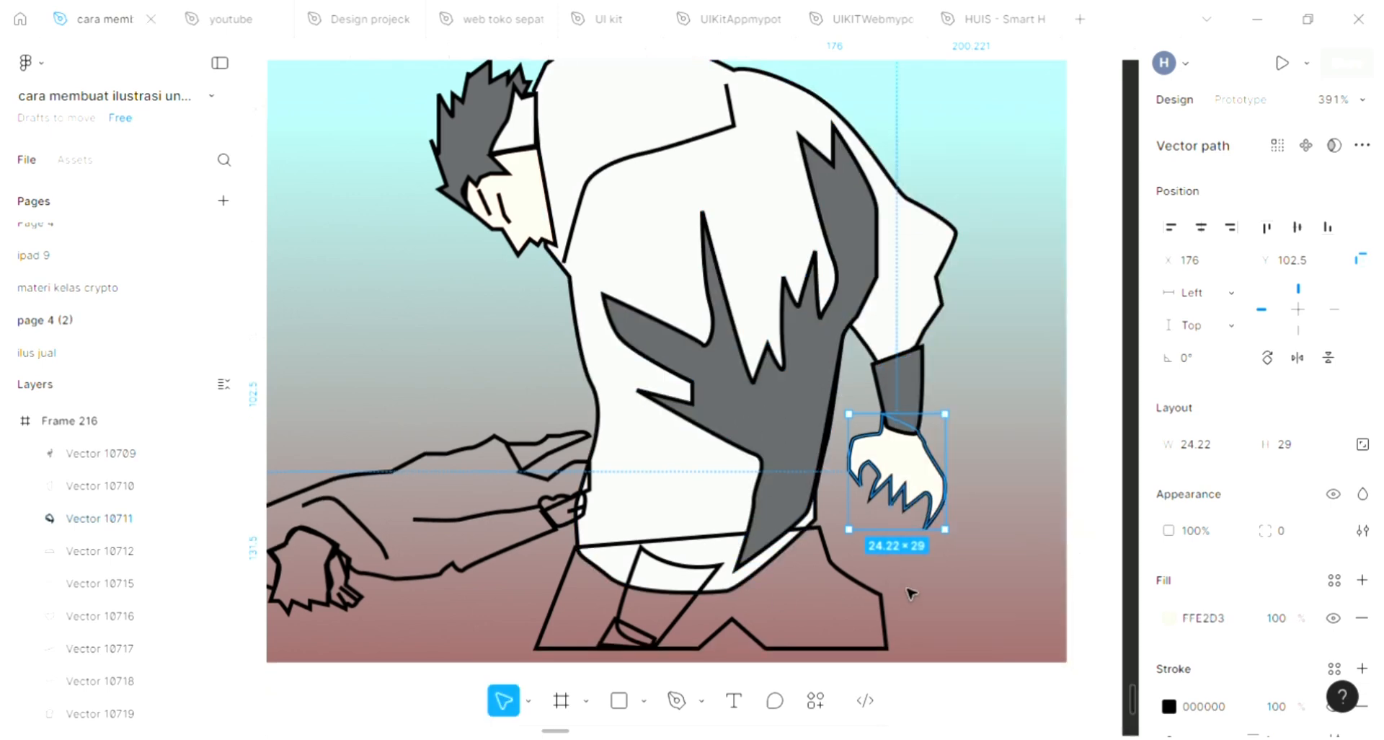
key("Escape")
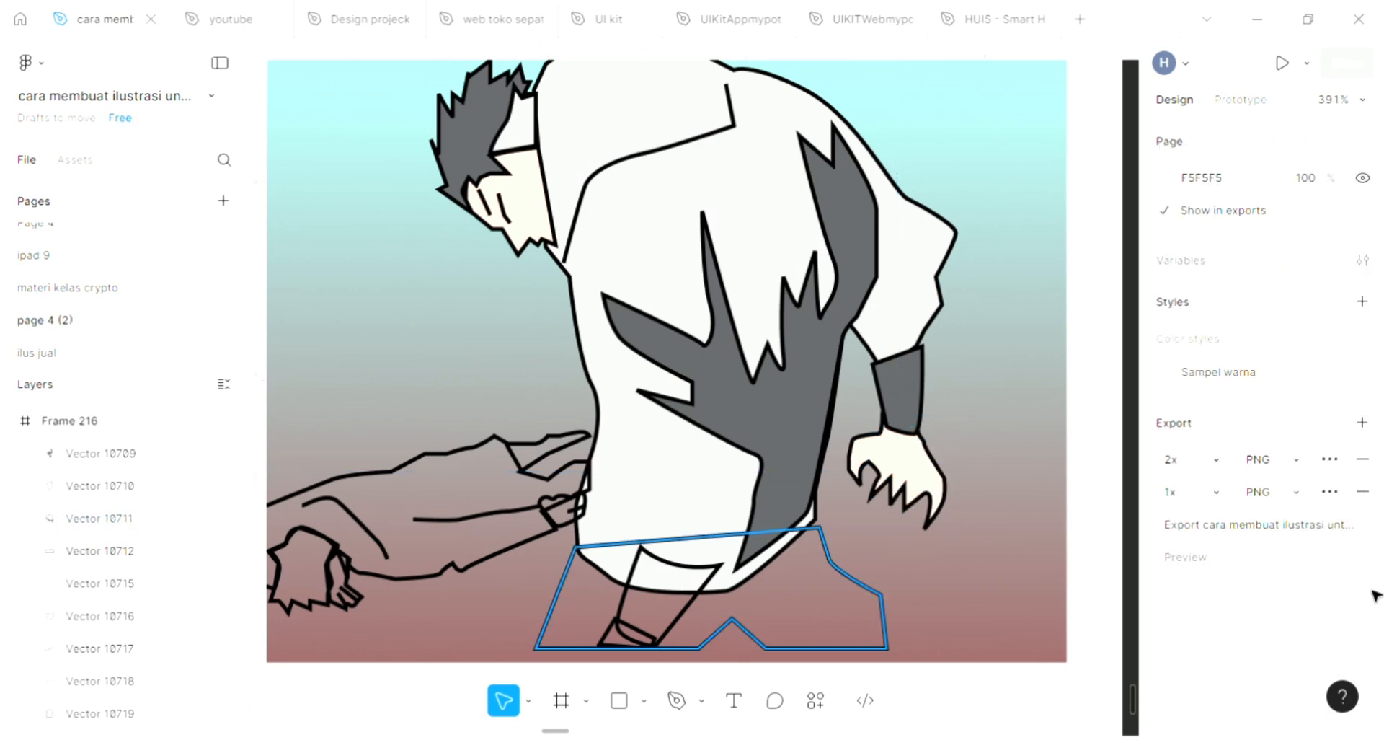
Step: Fill the trousers shape with dark gray 5C5E60 via the eyedropper and send it to the back
left_click(922, 553)
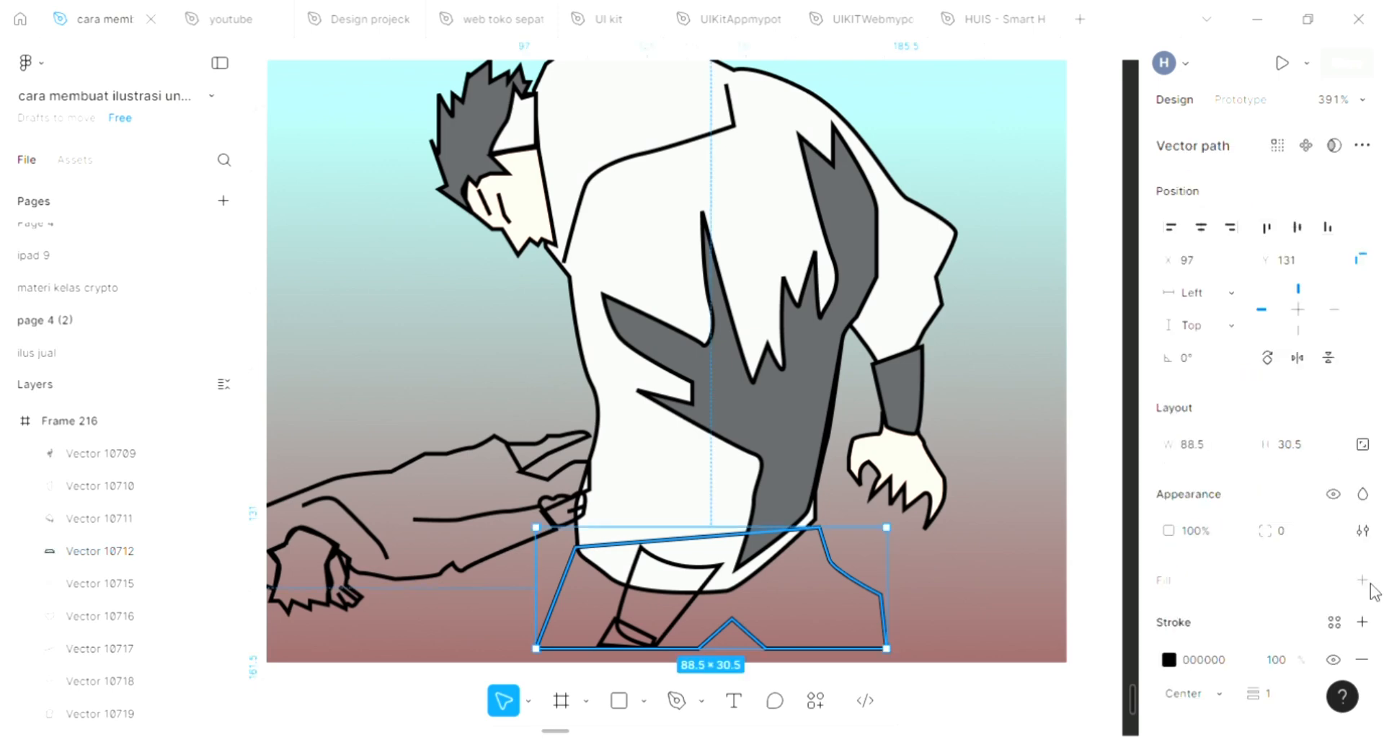
left_click(1363, 580)
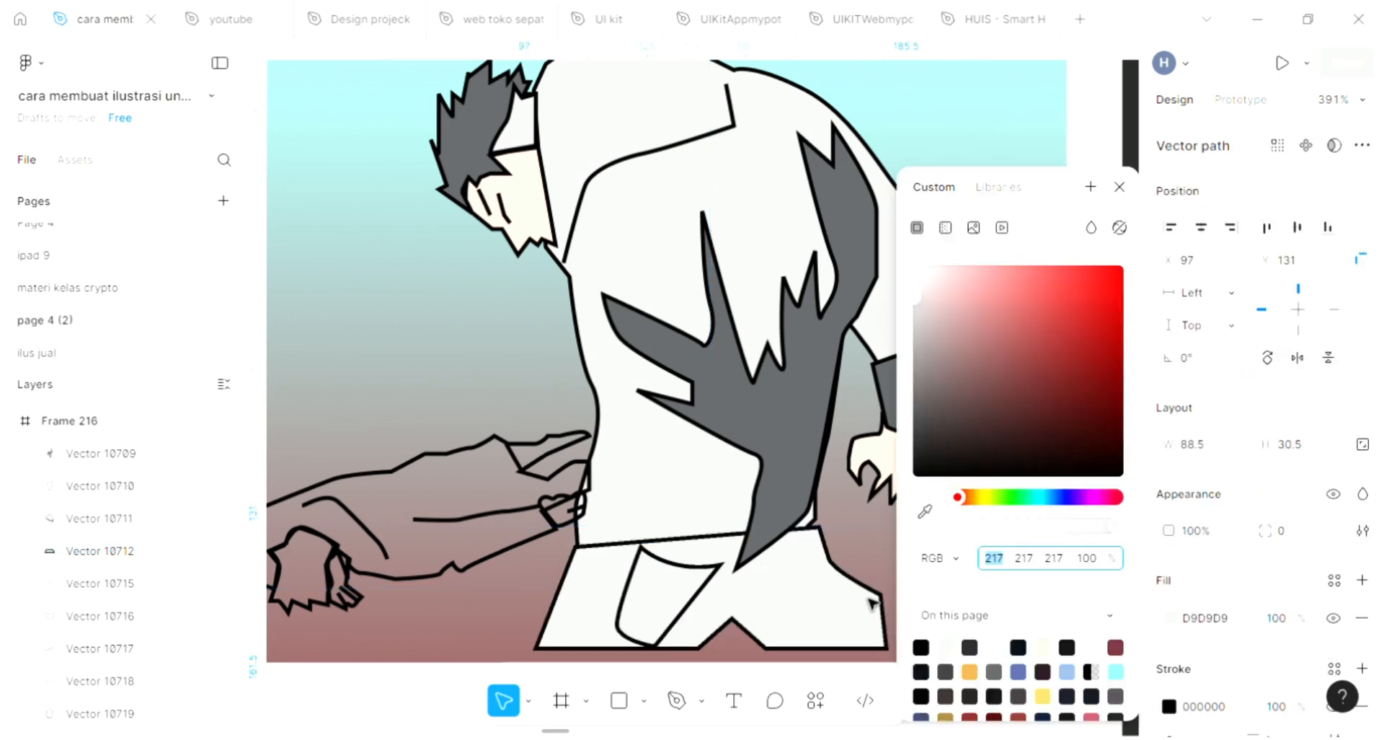
scroll(934, 526, "down", 1)
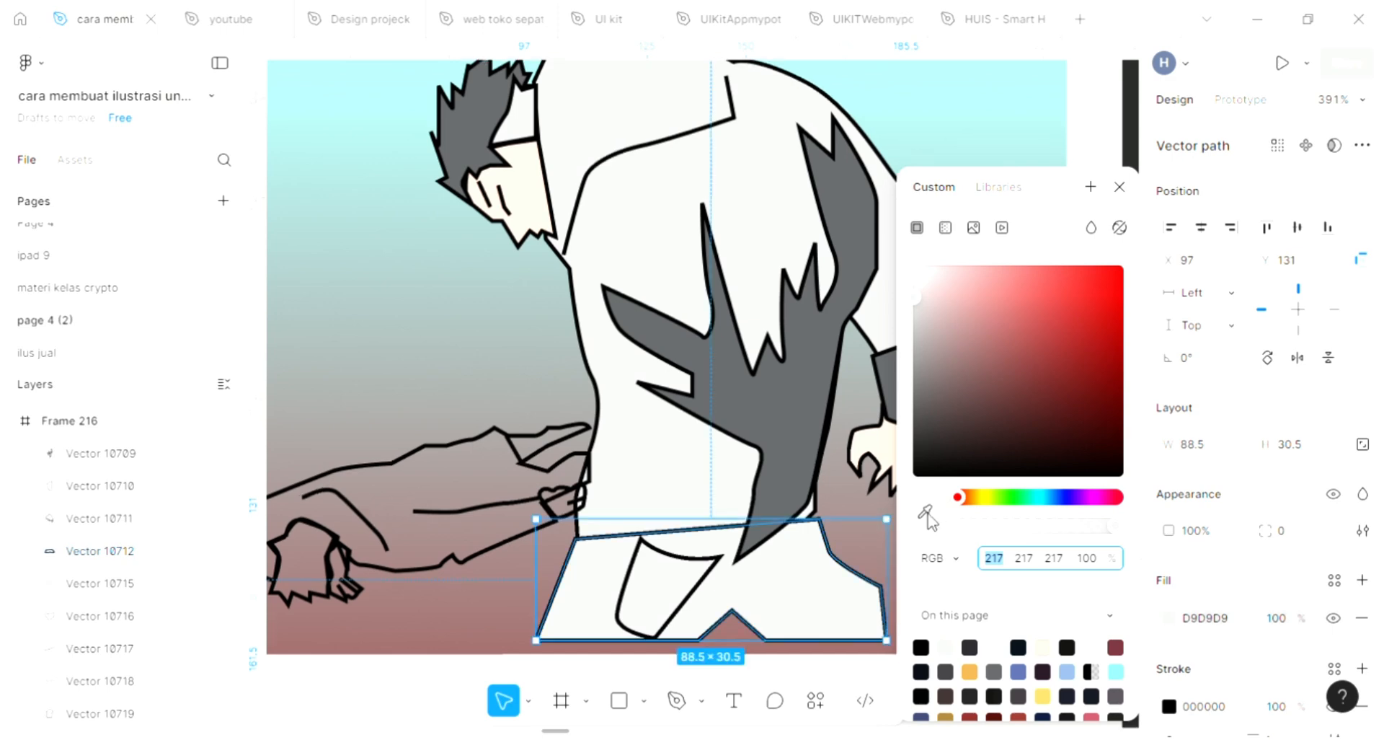
scroll(842, 436, "down", 1)
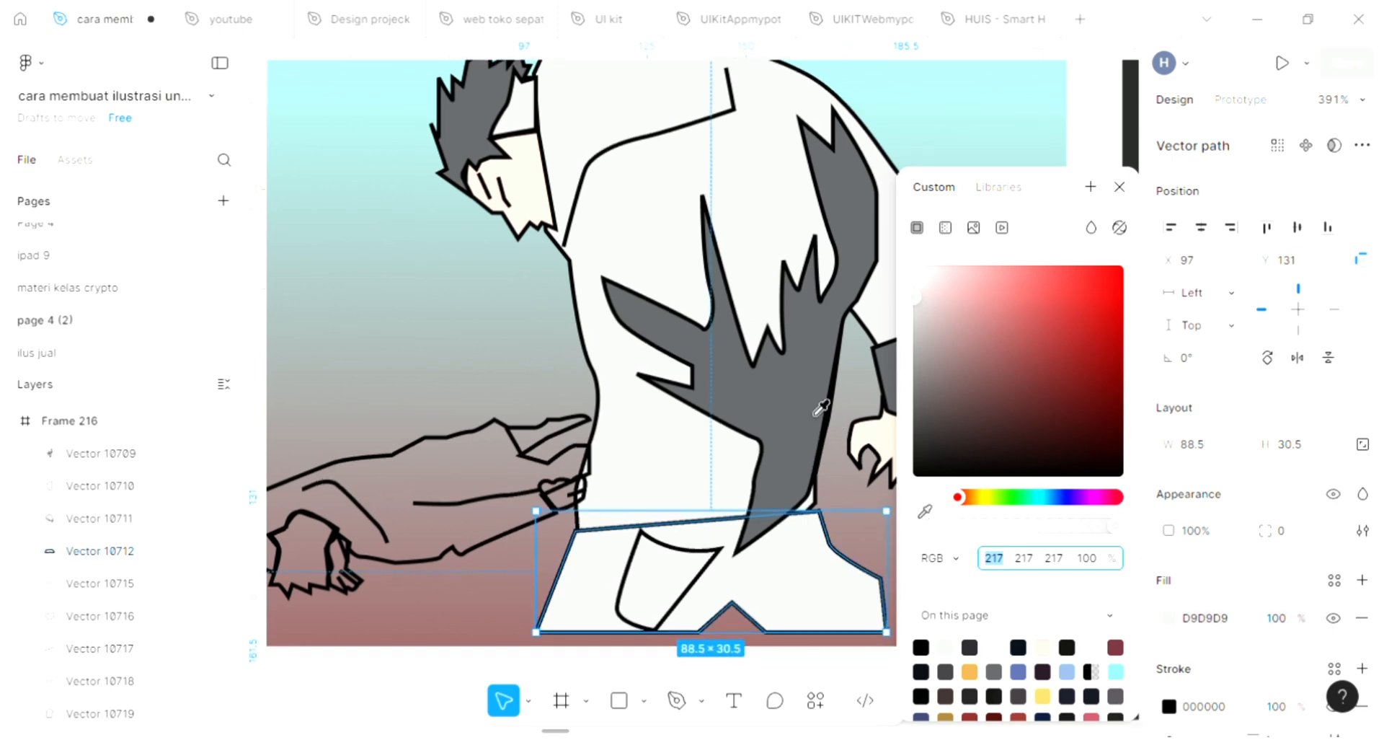
scroll(844, 425, "down", 1)
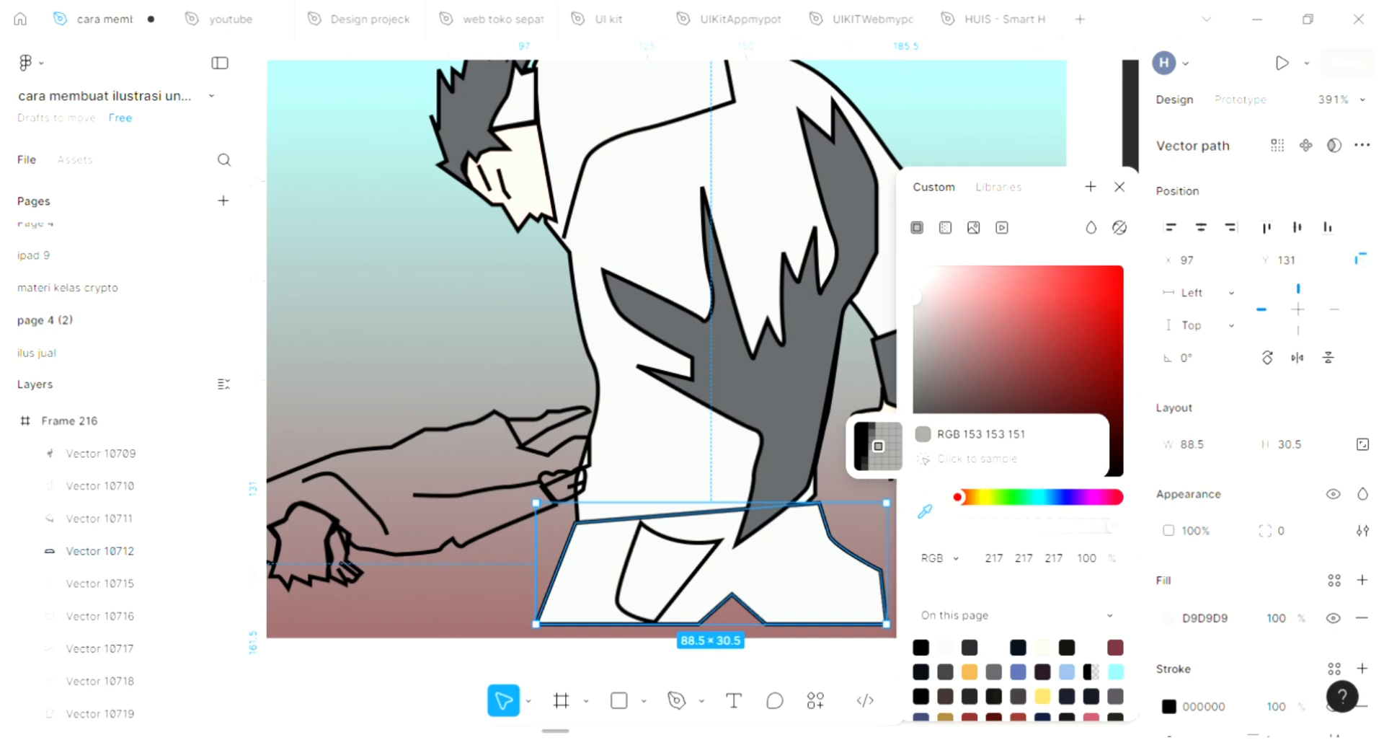
left_click(878, 445)
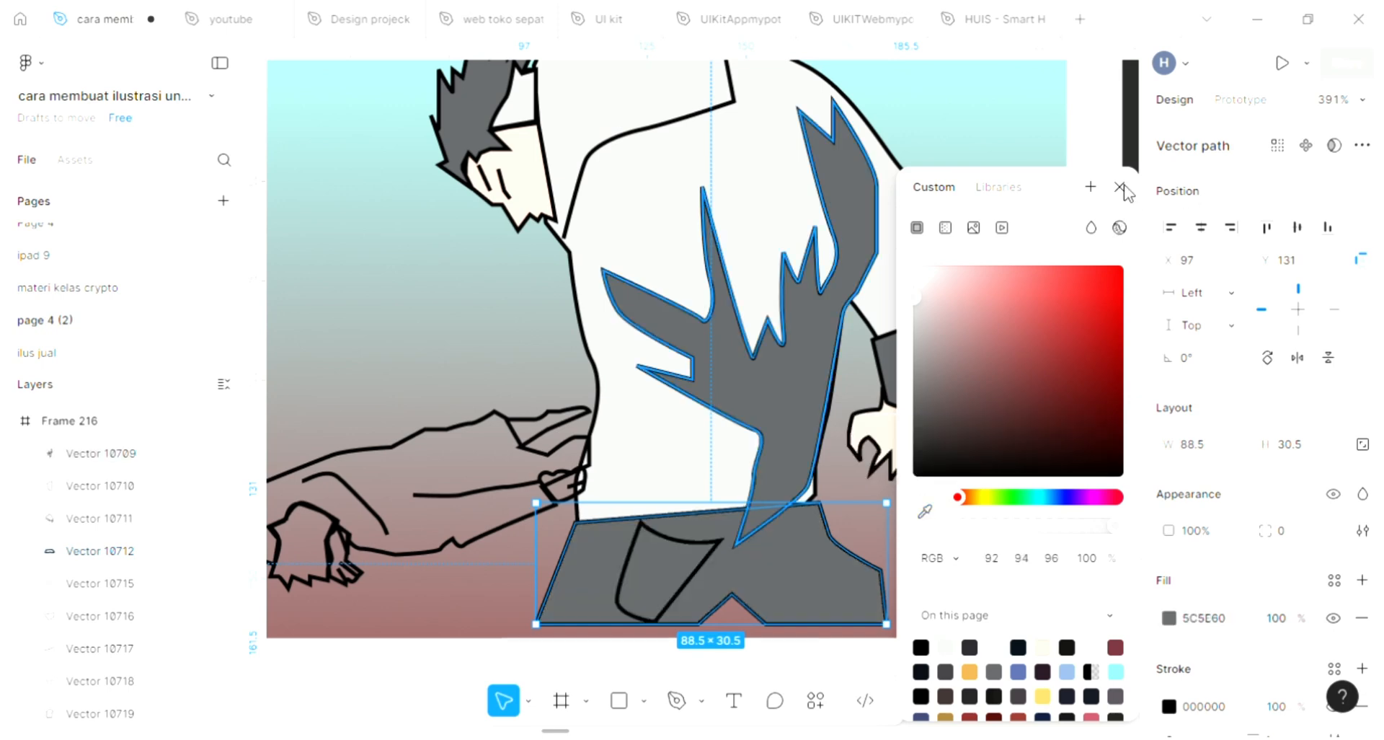
left_click(1119, 189)
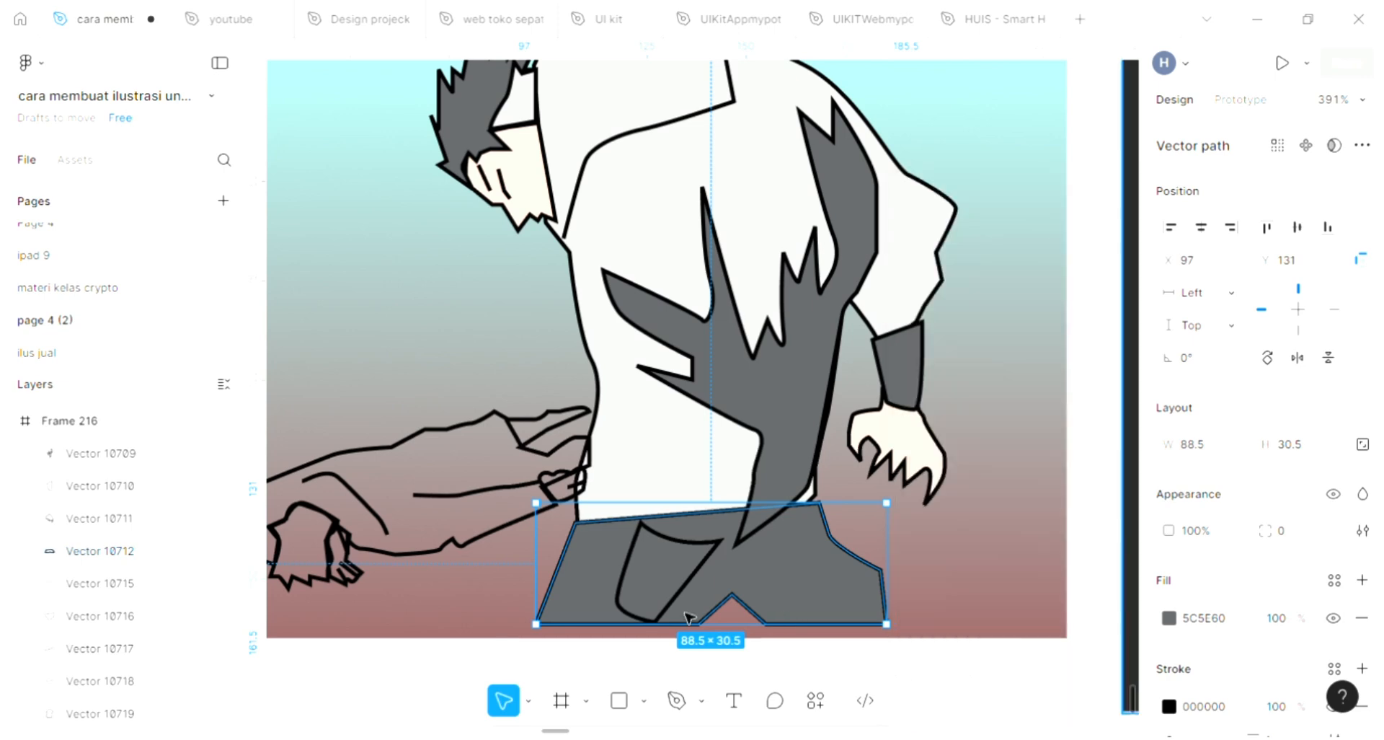
left_click(604, 580)
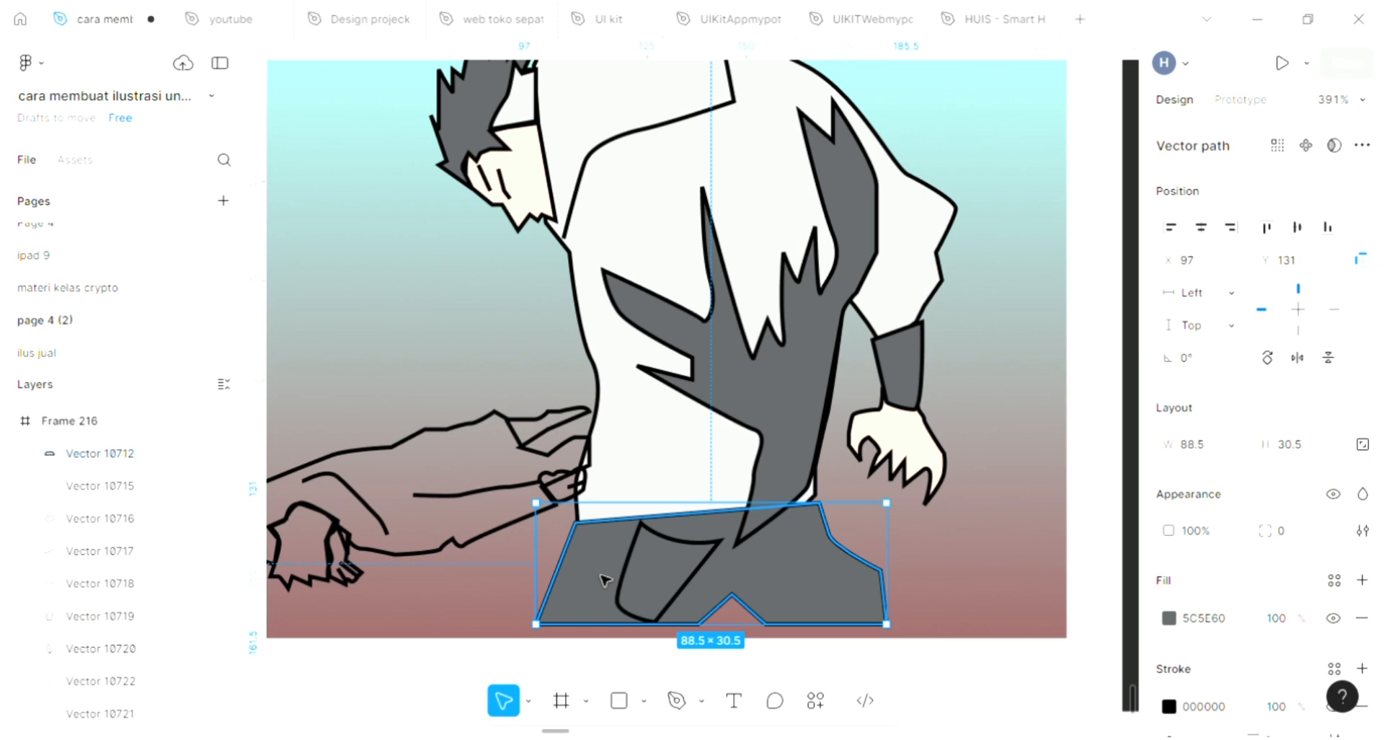
key("ctrl+shift+[")
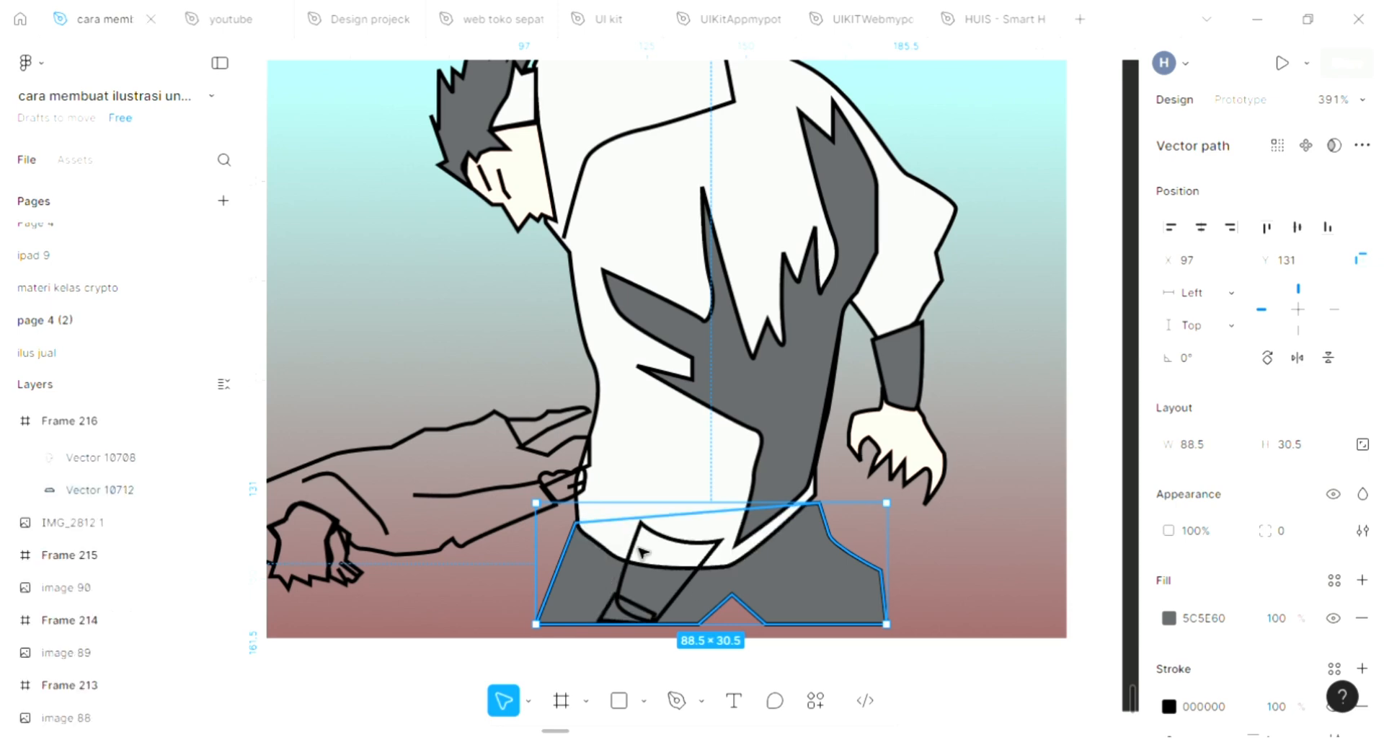
Step: Add a fill to the leg shape inside the trousers and colour it with the skin tone using the eyedropper
left_click(698, 591)
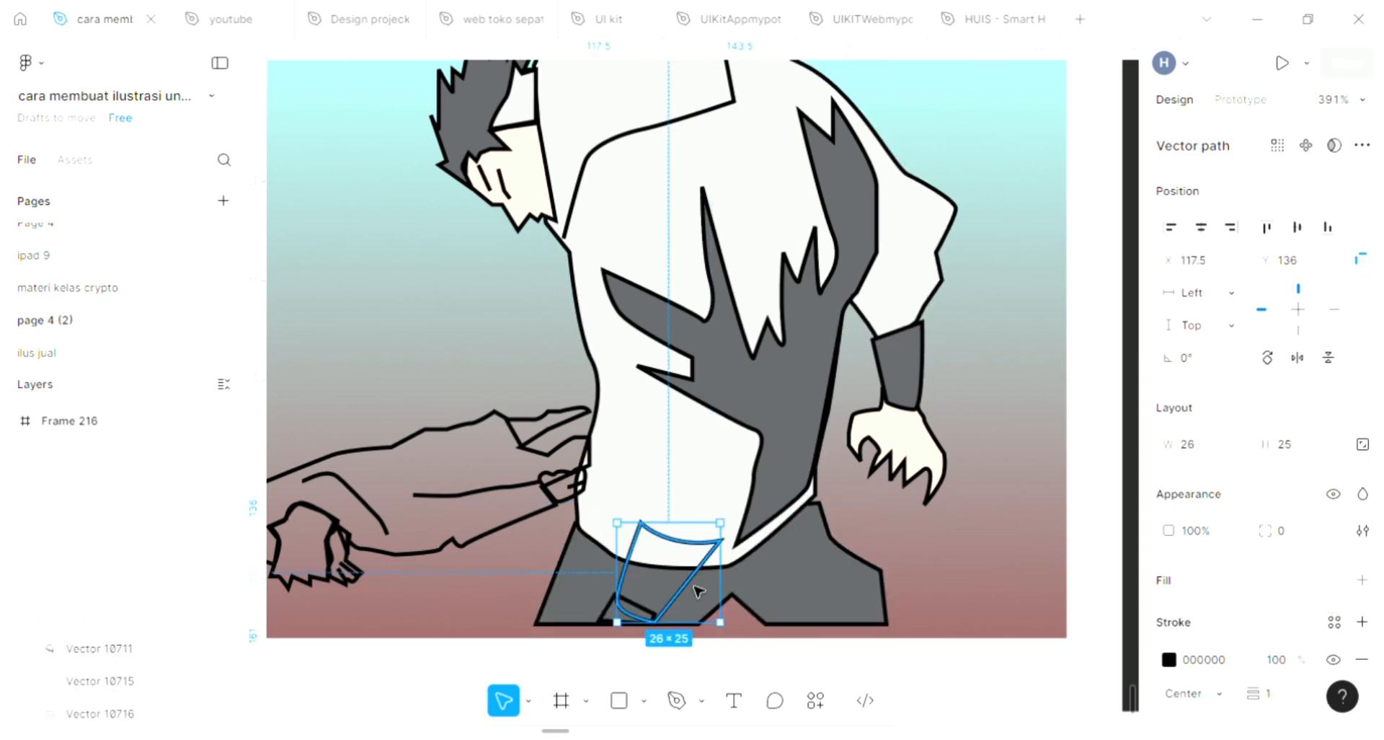
left_click(1362, 581)
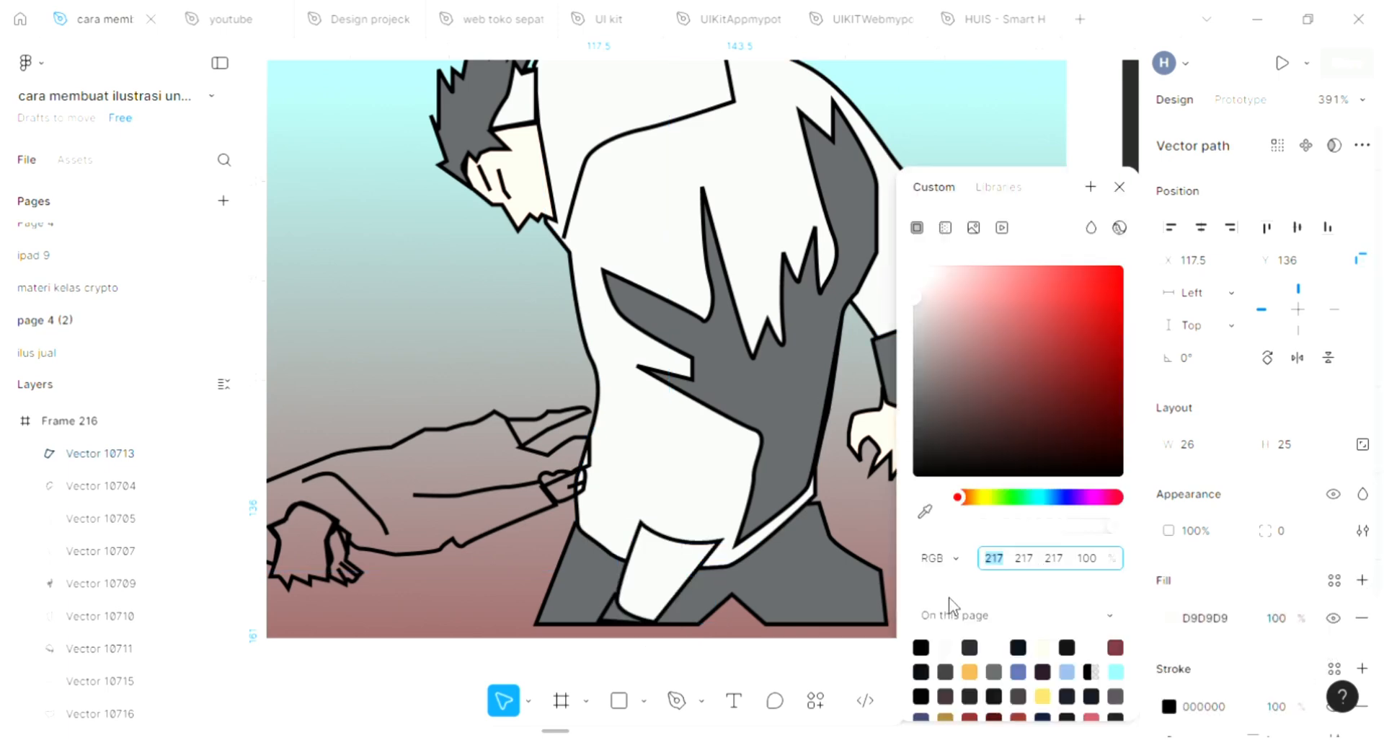
left_click(925, 512)
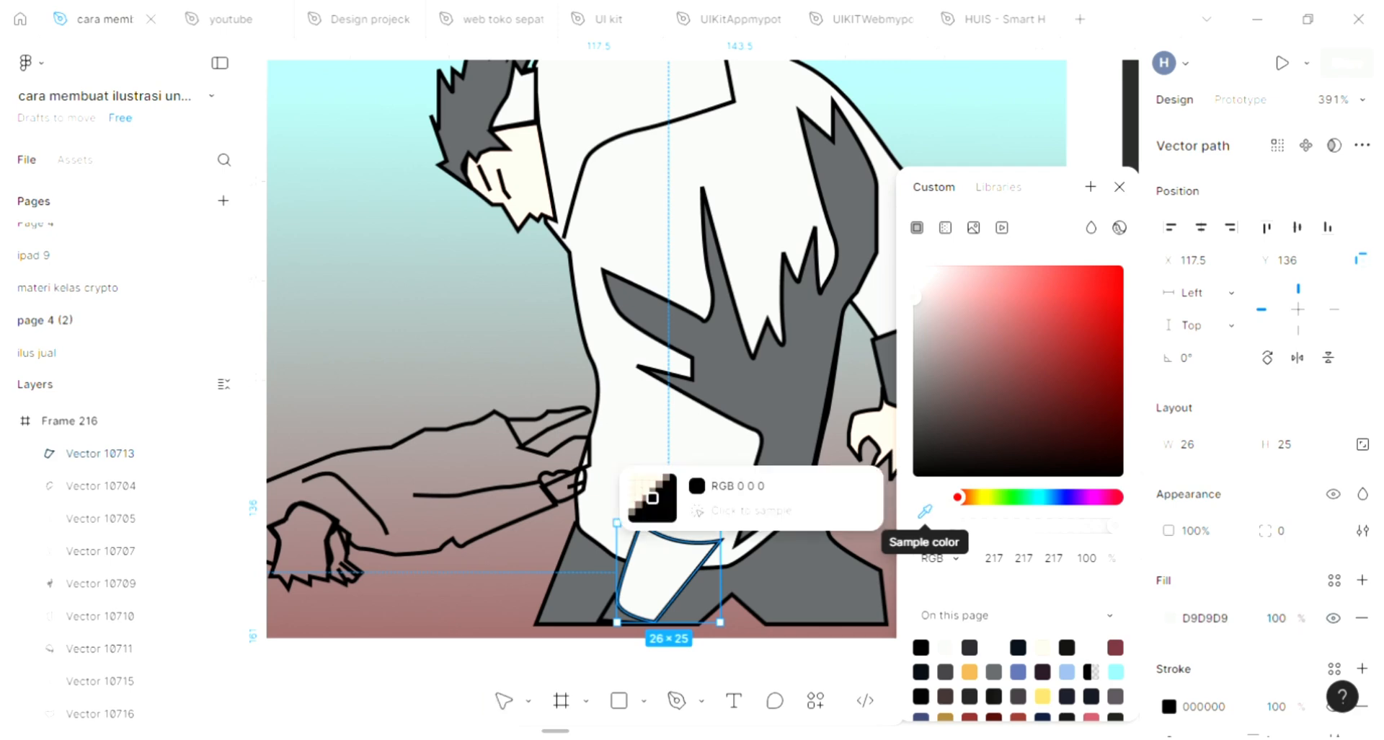
left_click(872, 429)
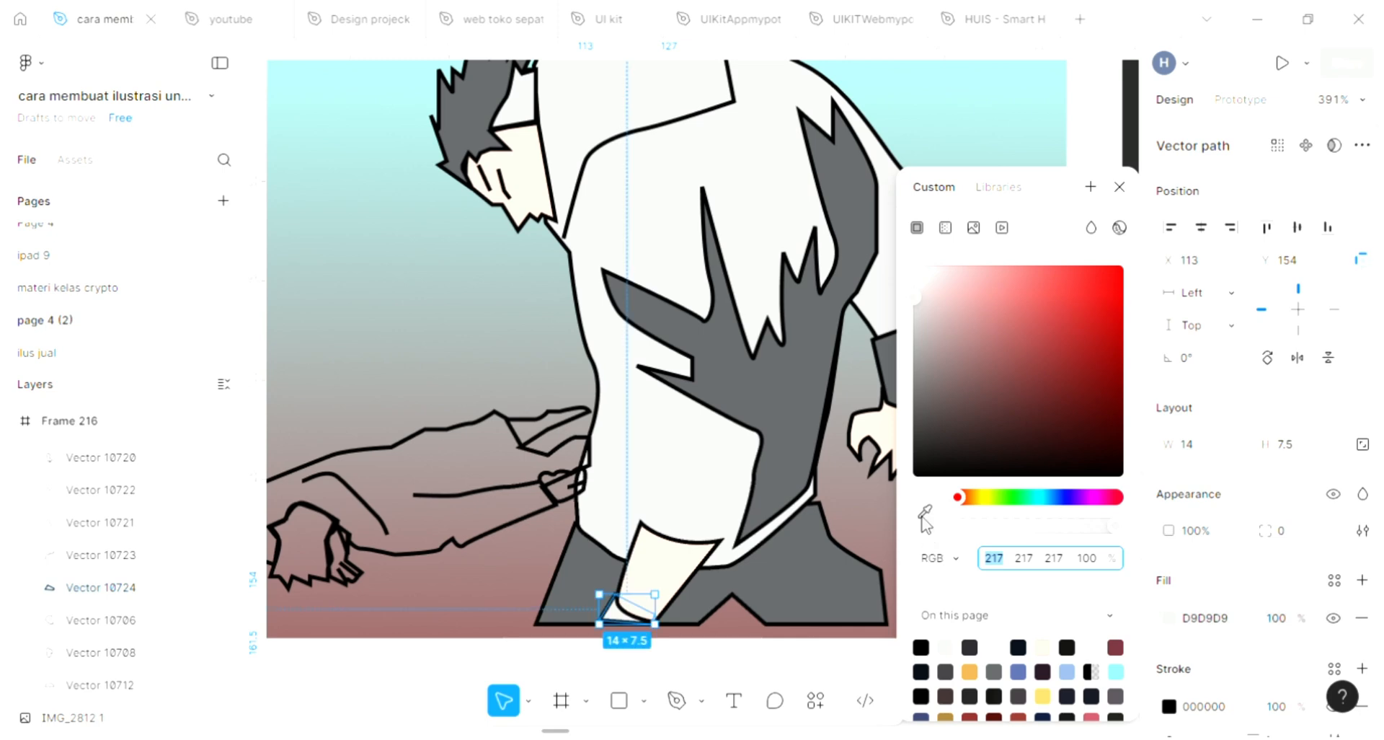
Step: Fill the small ankle shape with the skin tone FFE2D3 via the eyedropper and close the colour picker
left_click(924, 511)
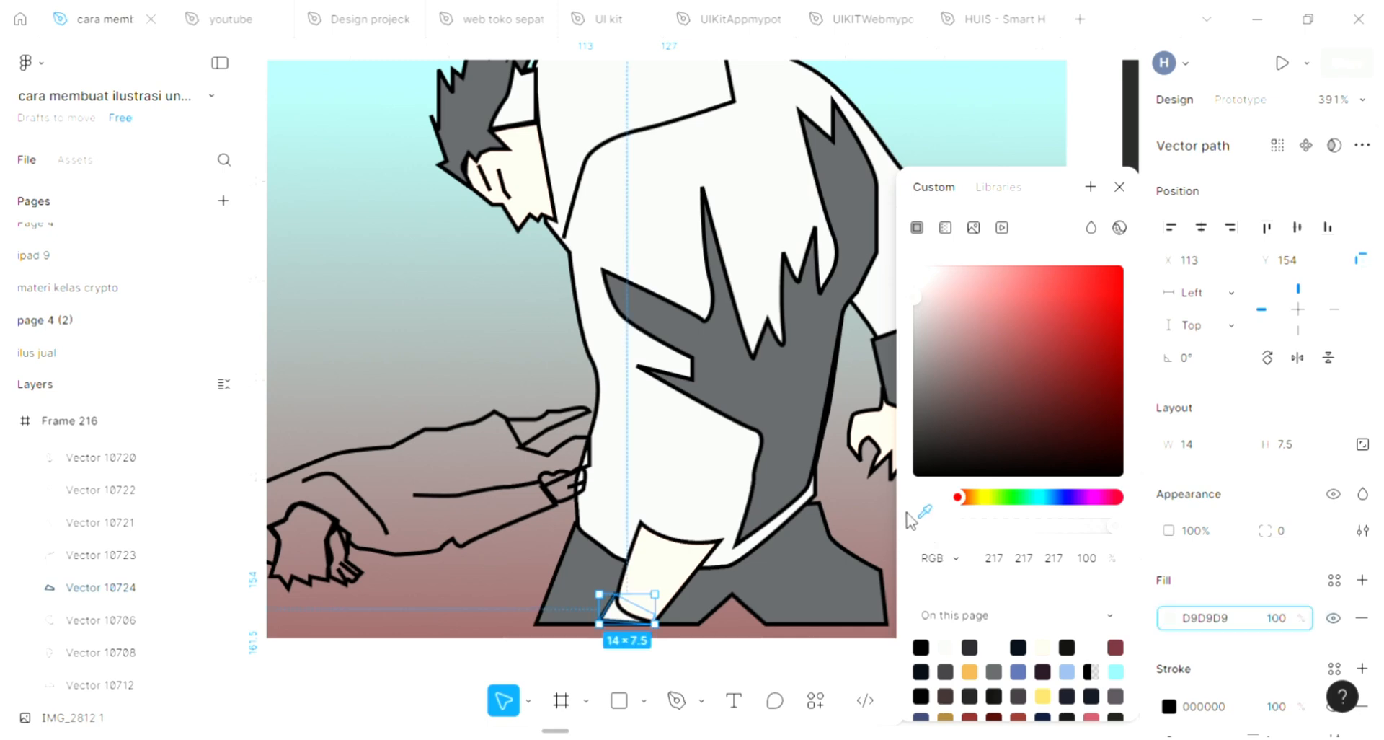
left_click(869, 429)
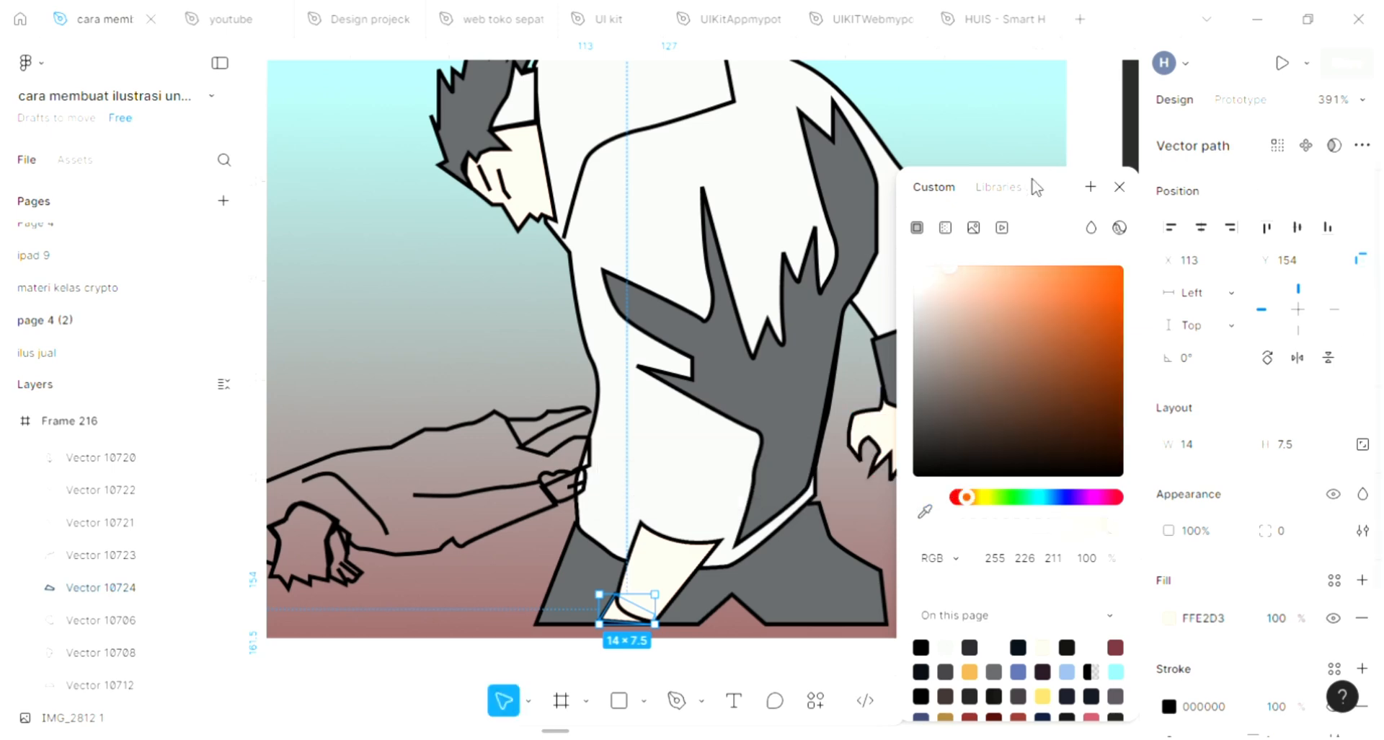
left_click(1119, 190)
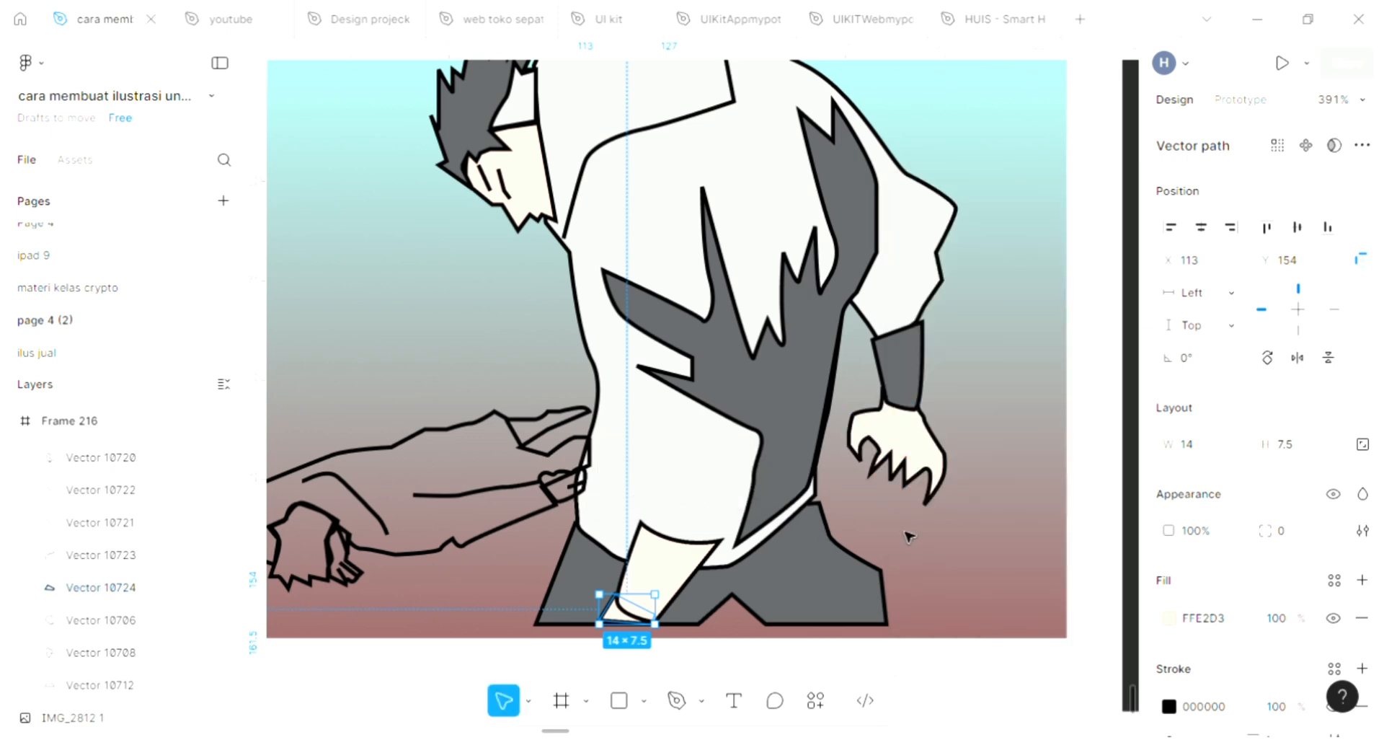
key("Escape")
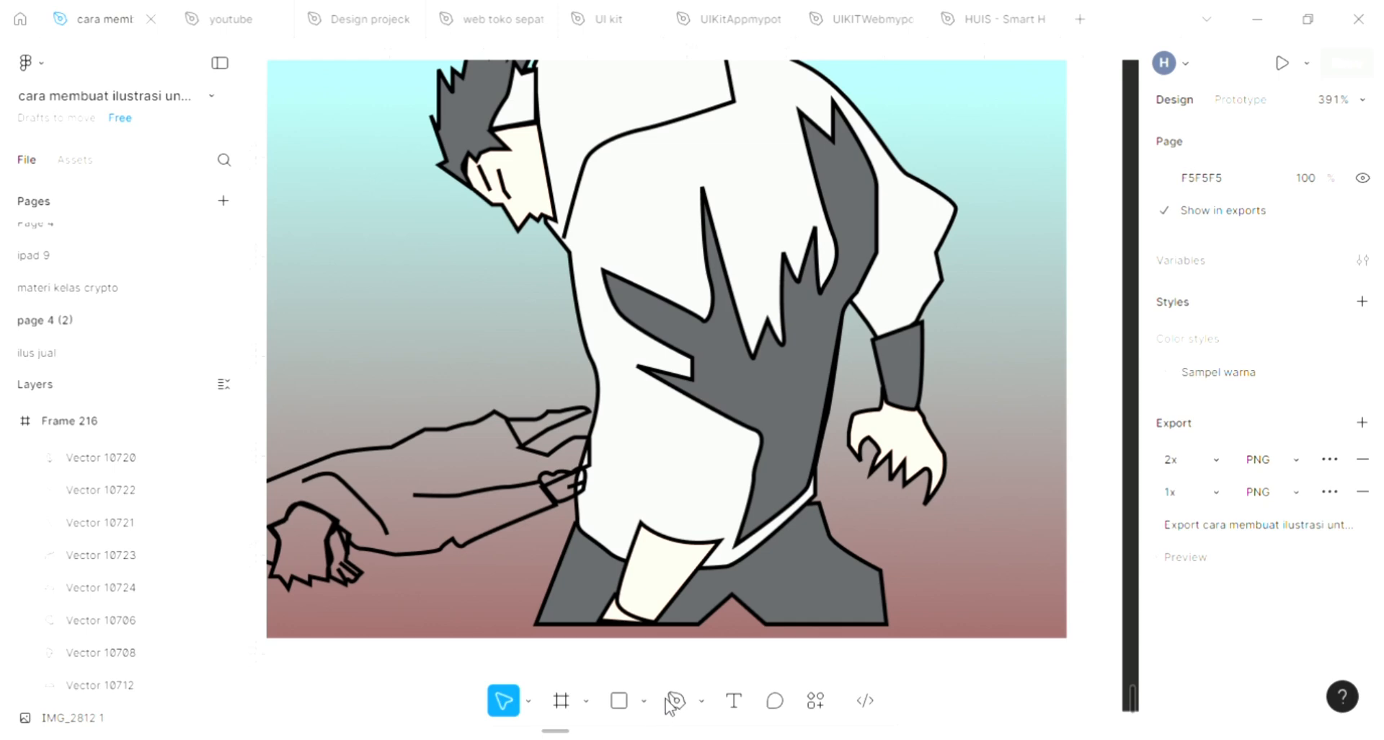
Step: Draw a curved fold line with the Pen tool on the shirt's left side, about 8 × 43.5
key("p")
scroll(642, 523, "up", 2)
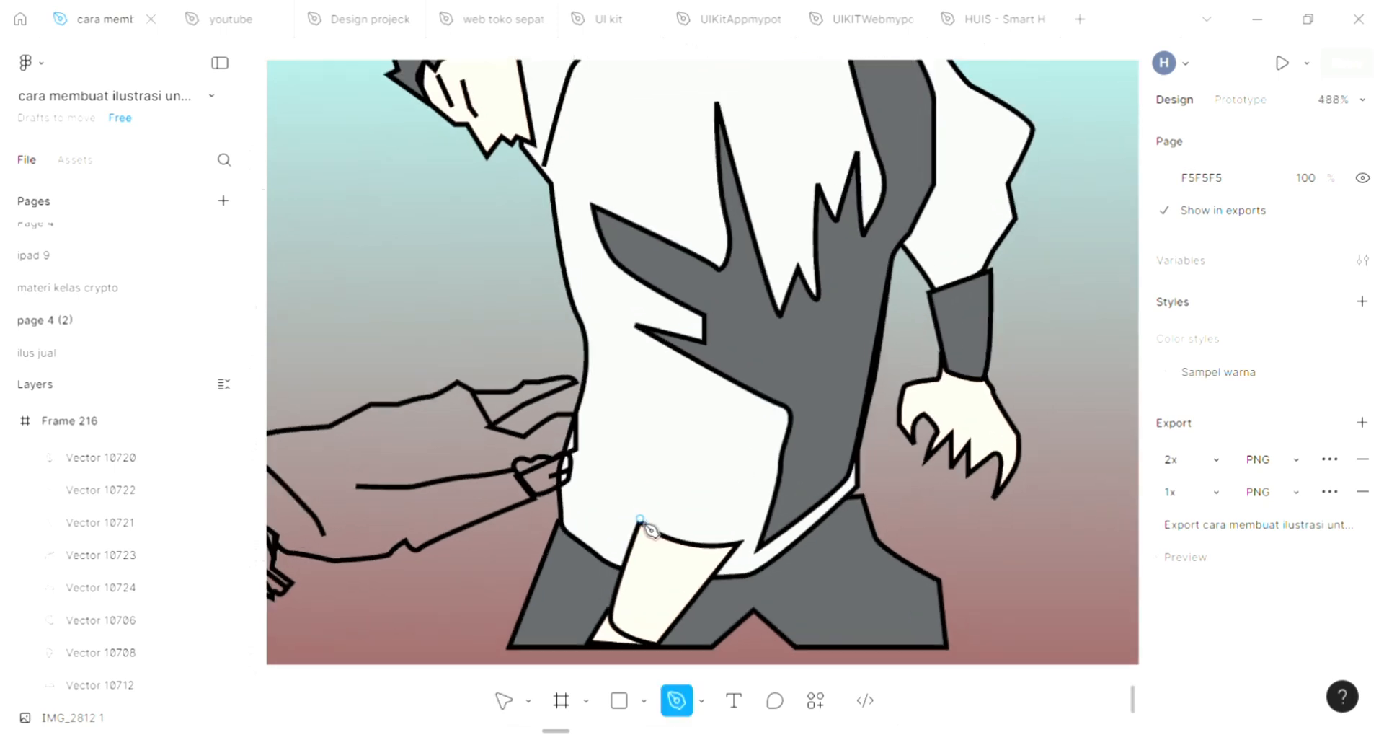
mouse_move(641, 519)
left_mouse_down()
mouse_move(645, 434)
mouse_move(615, 388)
mouse_move(613, 336)
left_mouse_up()
left_click(613, 369)
left_click(613, 303)
key("Escape")
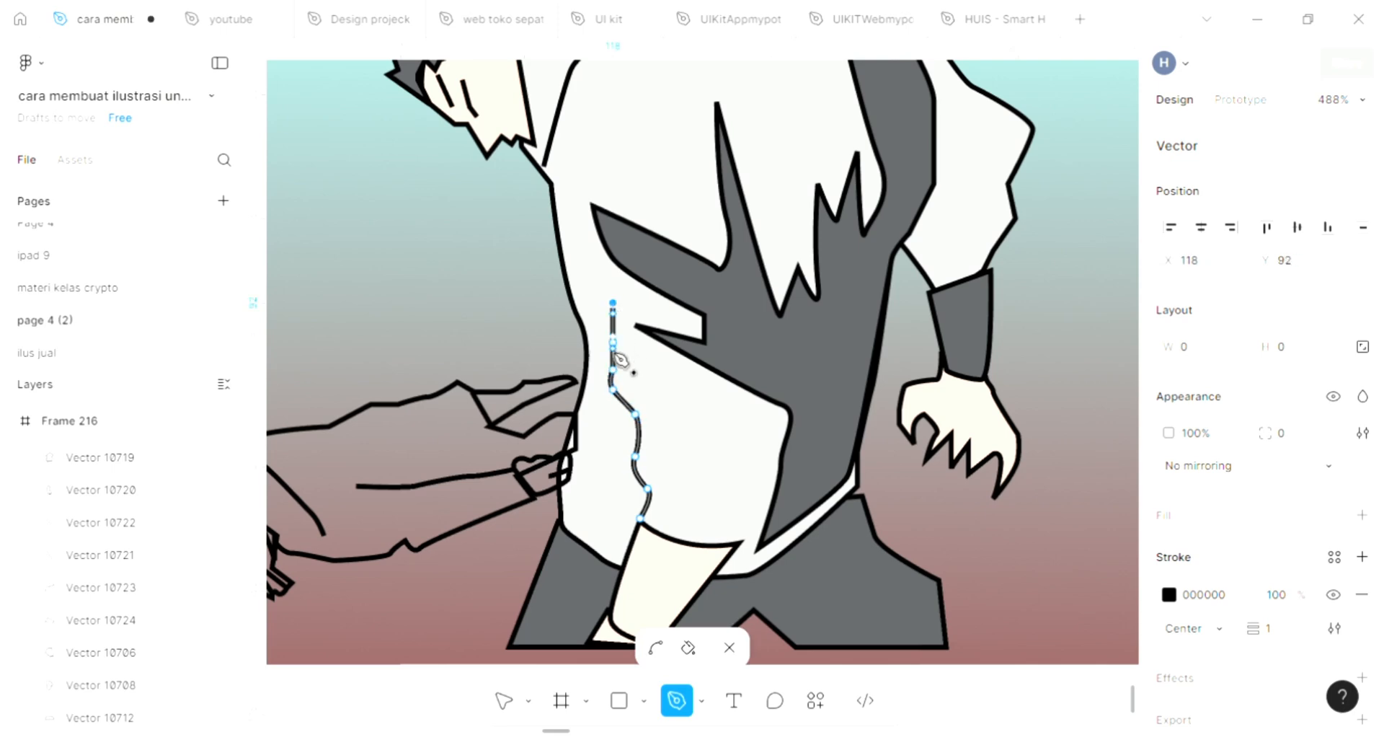
Step: Draw a second short fold line with the Pen tool near the shirt's lower middle, about 6 × 28.5
left_click(717, 452)
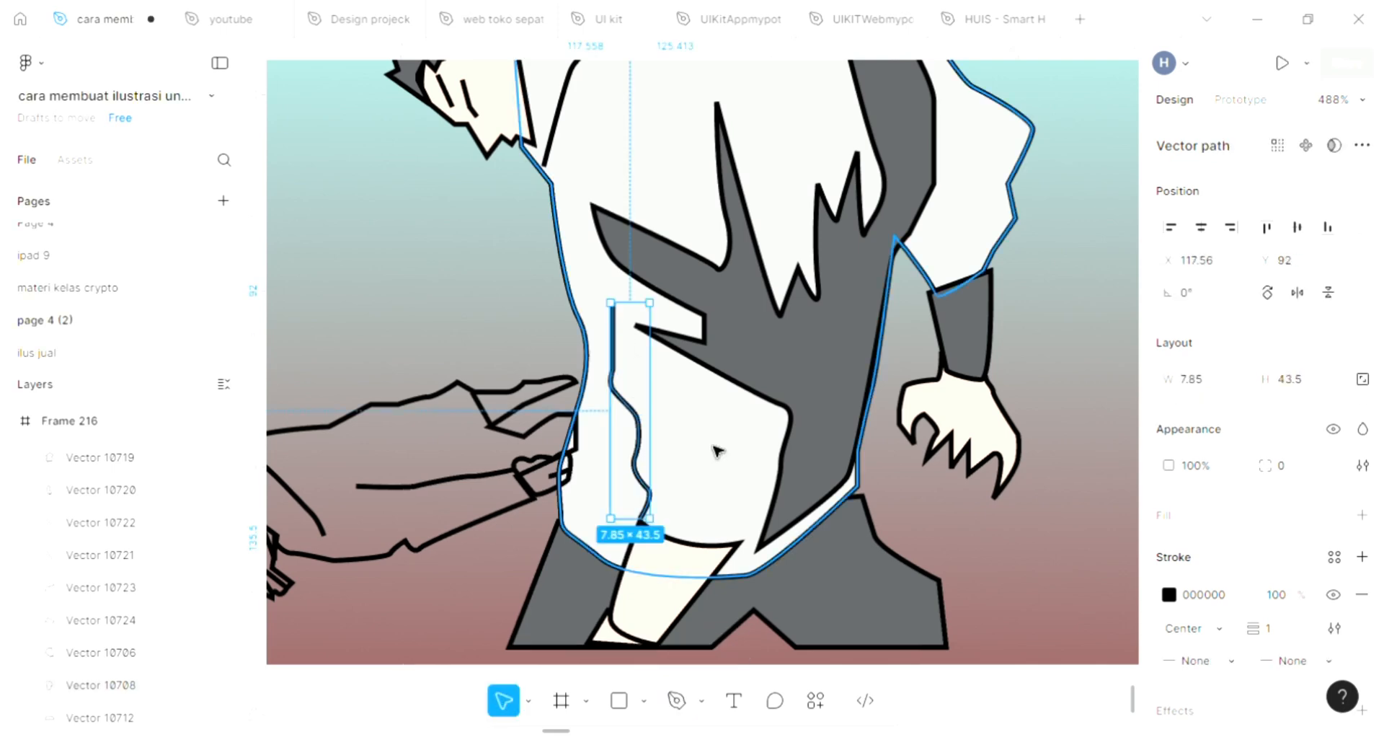
key("p")
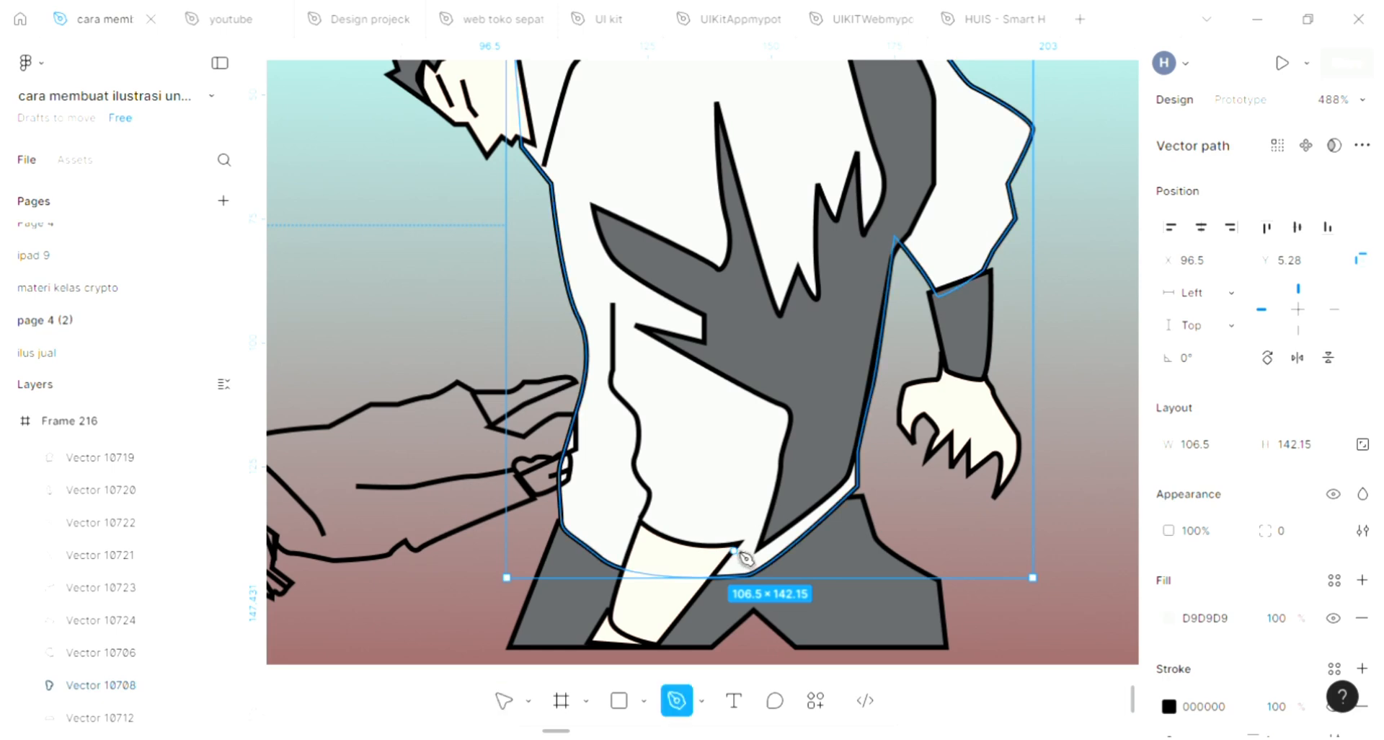
left_click(738, 546)
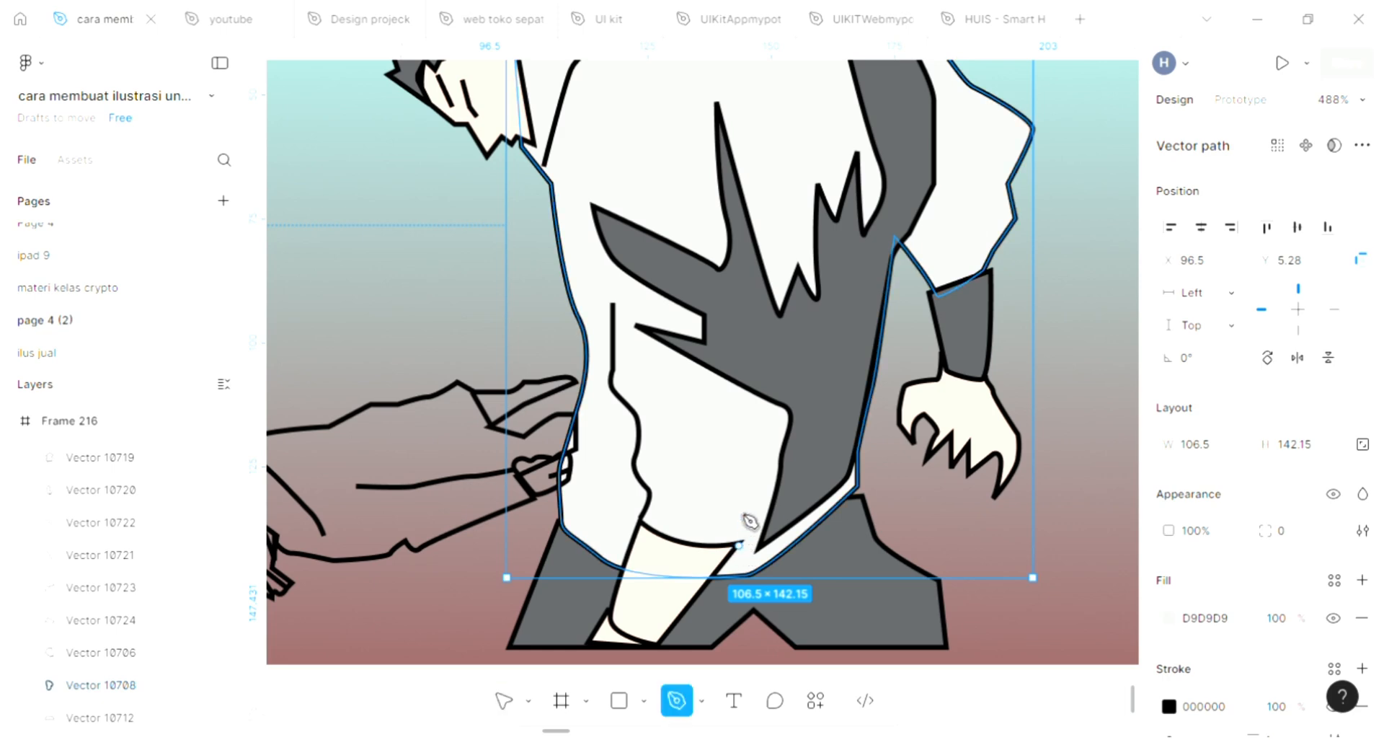
left_click(765, 404)
key("Escape")
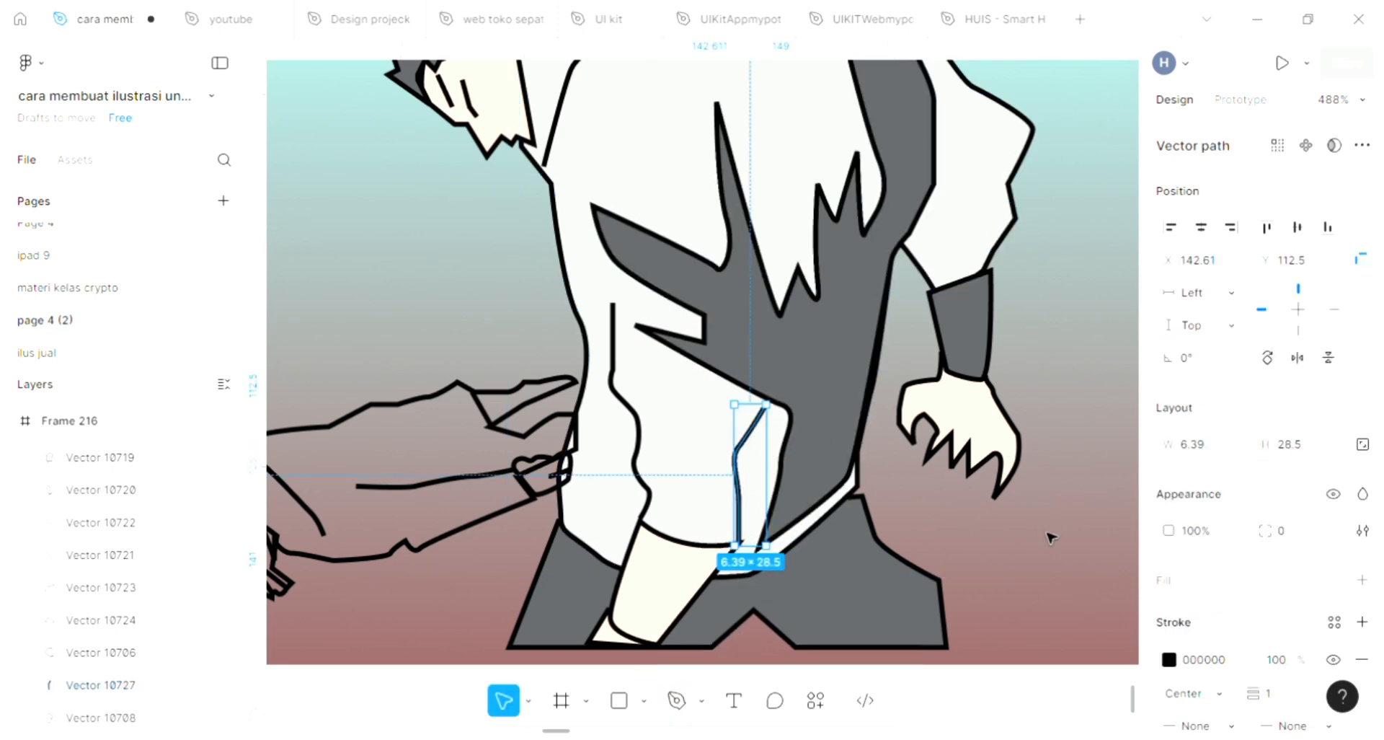
key("Escape")
Step: Inspect the trousers shape's outline and points up close
scroll(1051, 543, "down", 5, "ctrl")
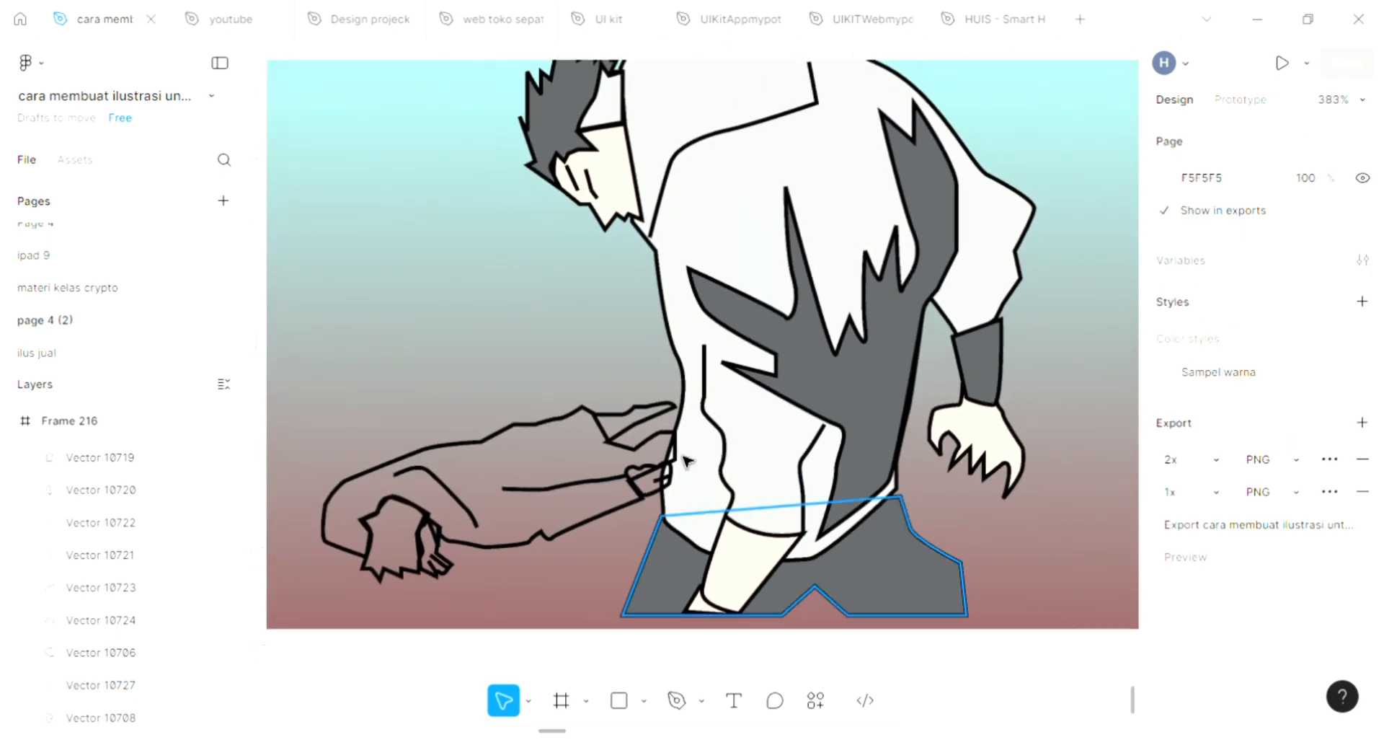
scroll(901, 558, "up", 2)
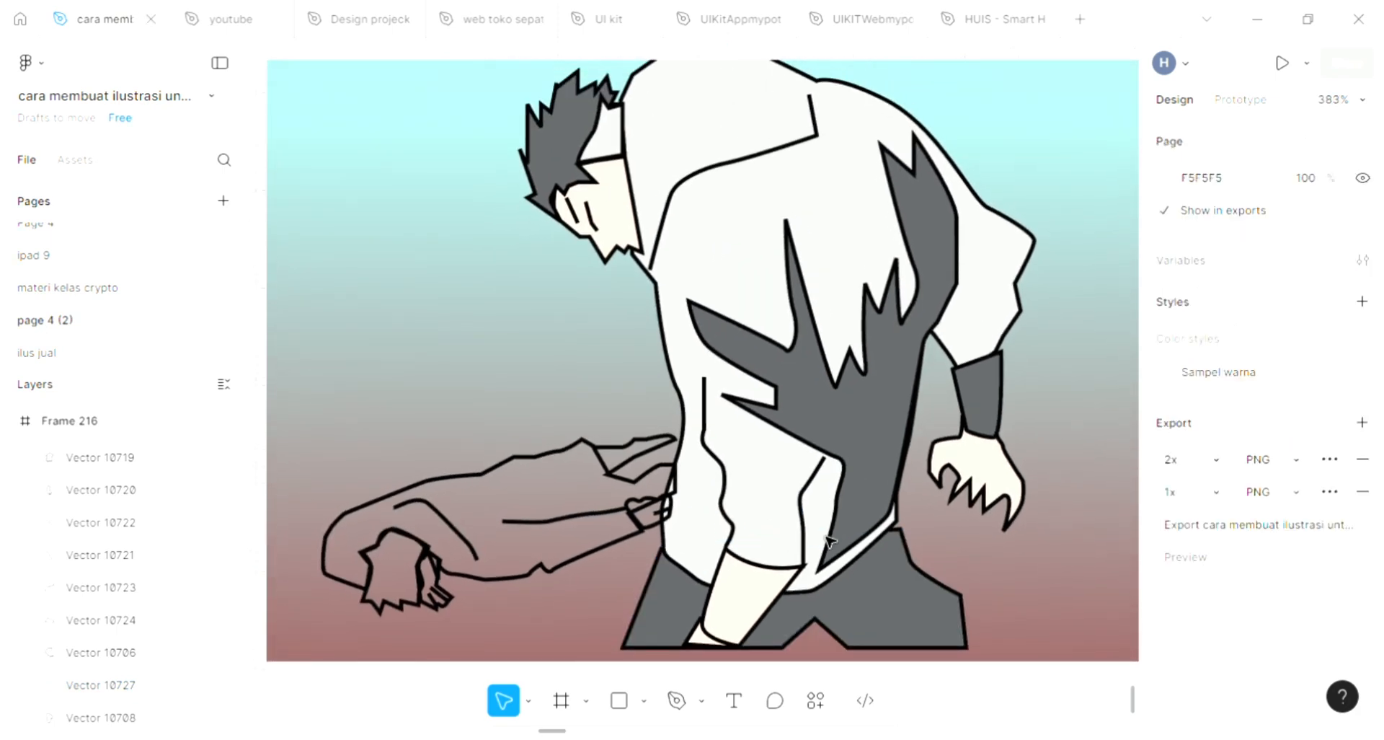
left_click(901, 559)
scroll(906, 532, "up", 1, "ctrl")
scroll(906, 539, "up", 2, "ctrl")
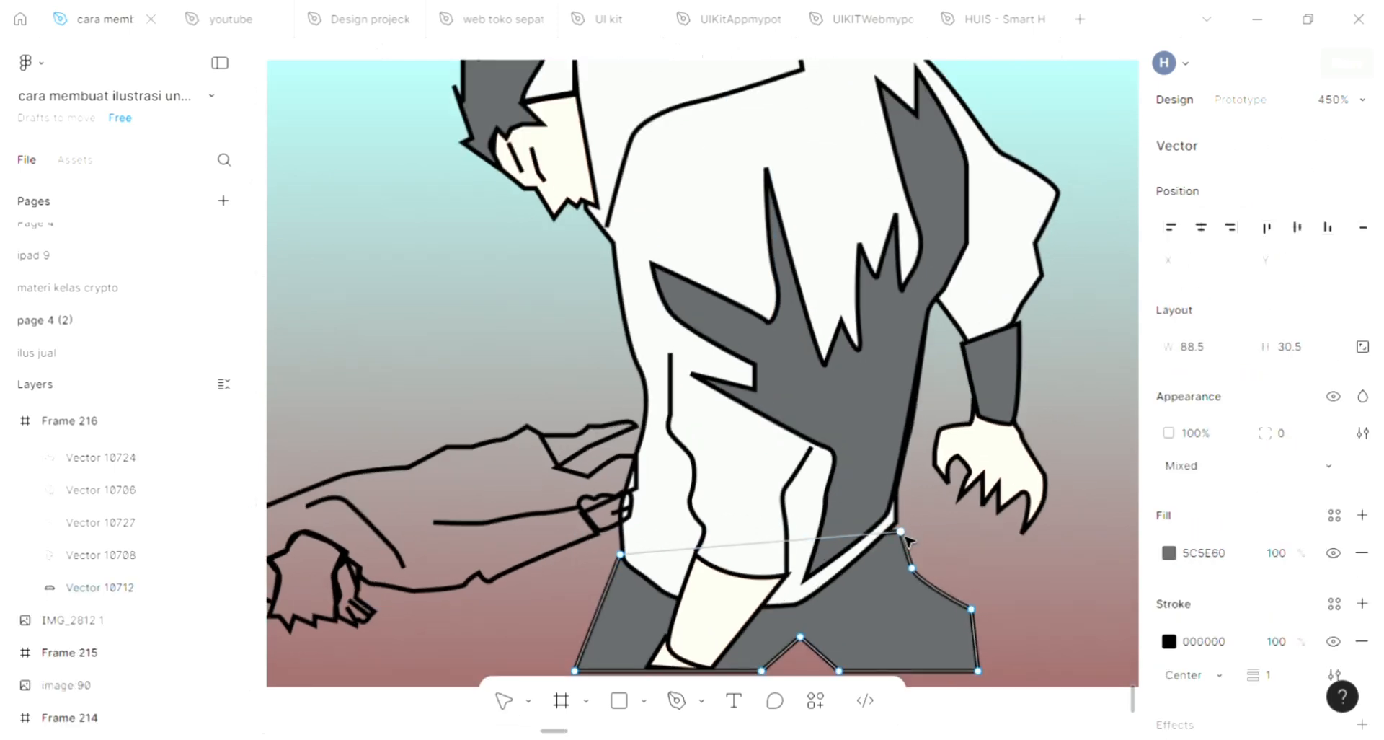
scroll(910, 539, "up", 1)
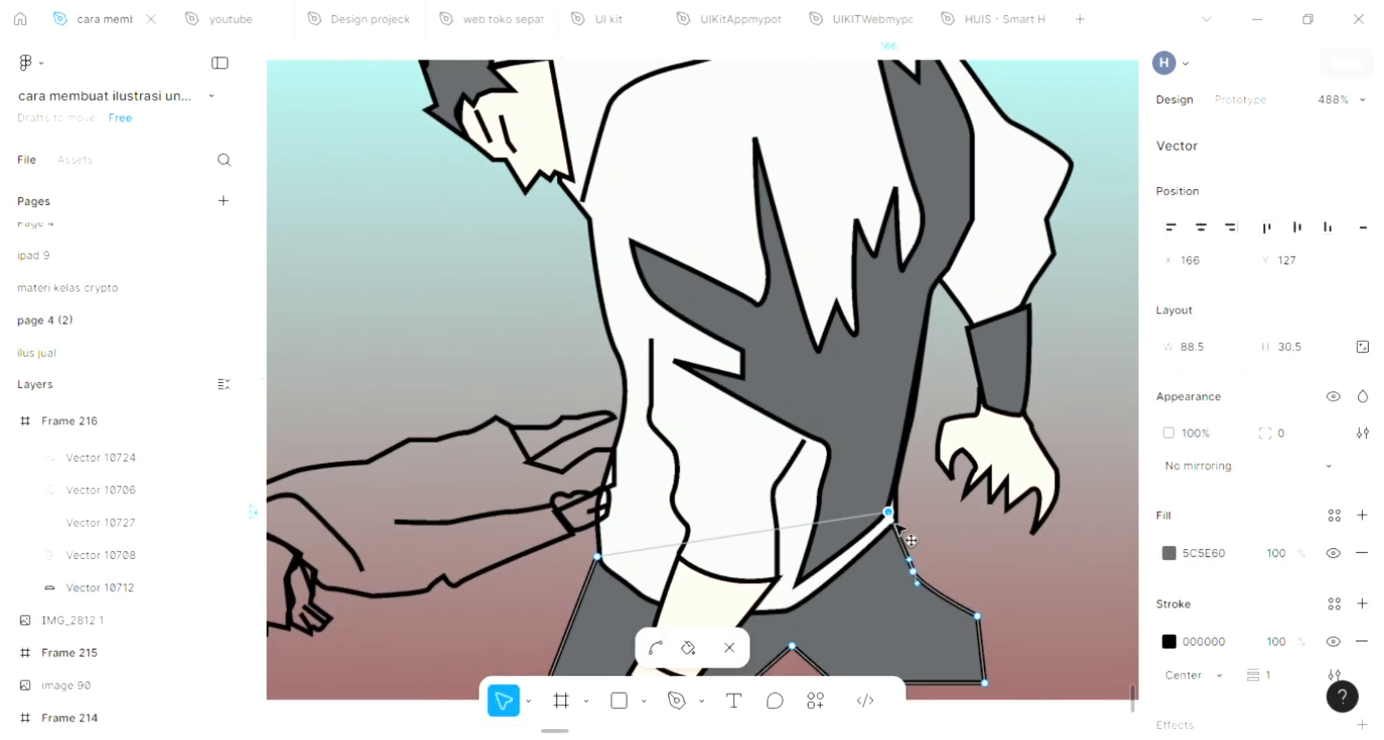
key("Escape")
left_click(938, 539)
scroll(939, 539, "down", 2, "ctrl")
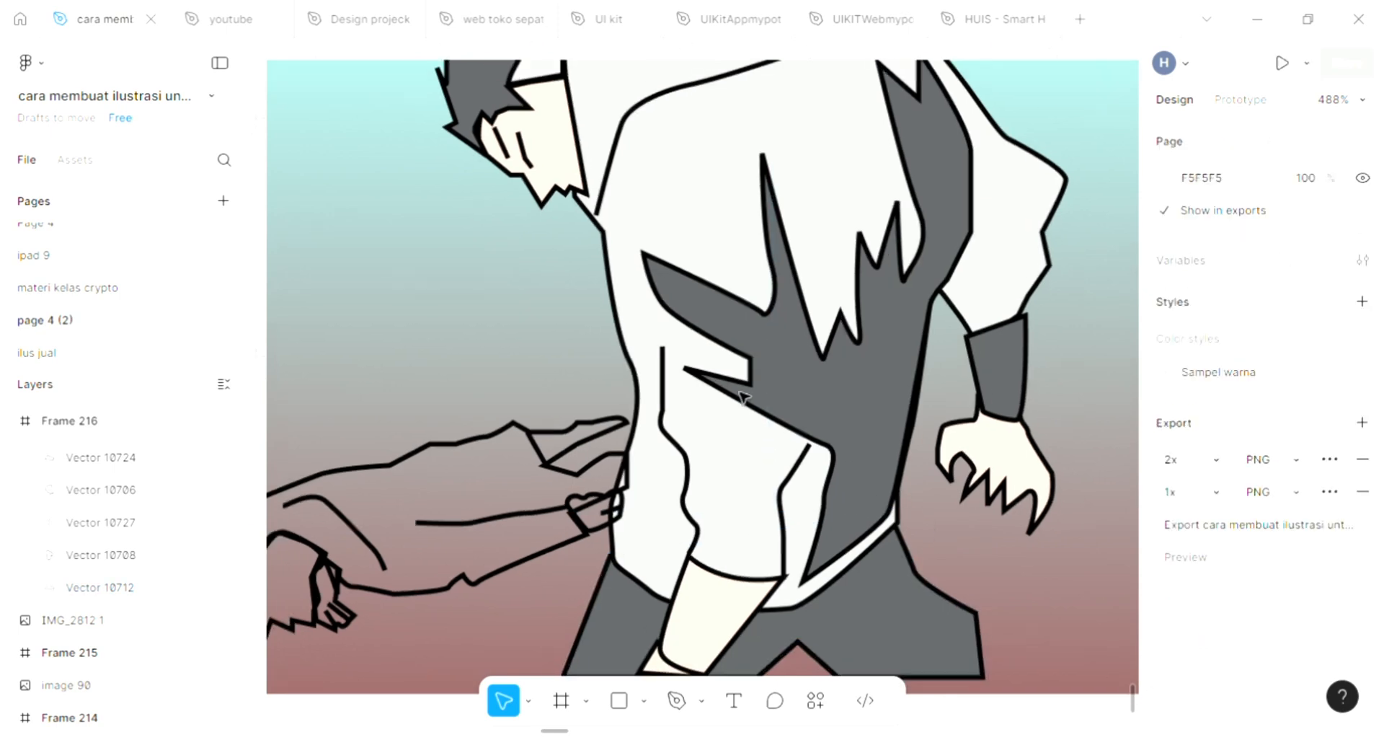
scroll(748, 423, "down", 4, "ctrl")
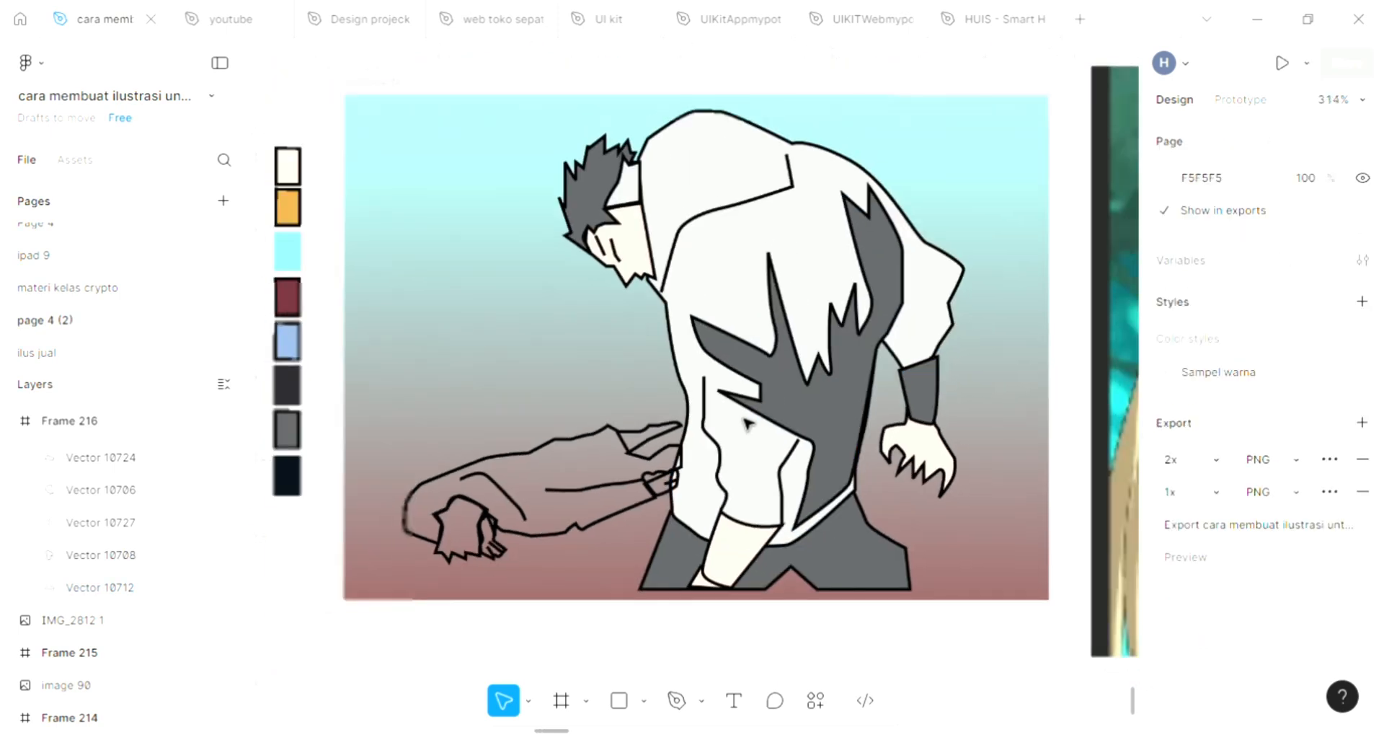
Step: Fill the long sleeve shape stretching to the left with dark gray 5C5E60 via the eyedropper and send it backward
scroll(498, 482, "up", 3, "ctrl")
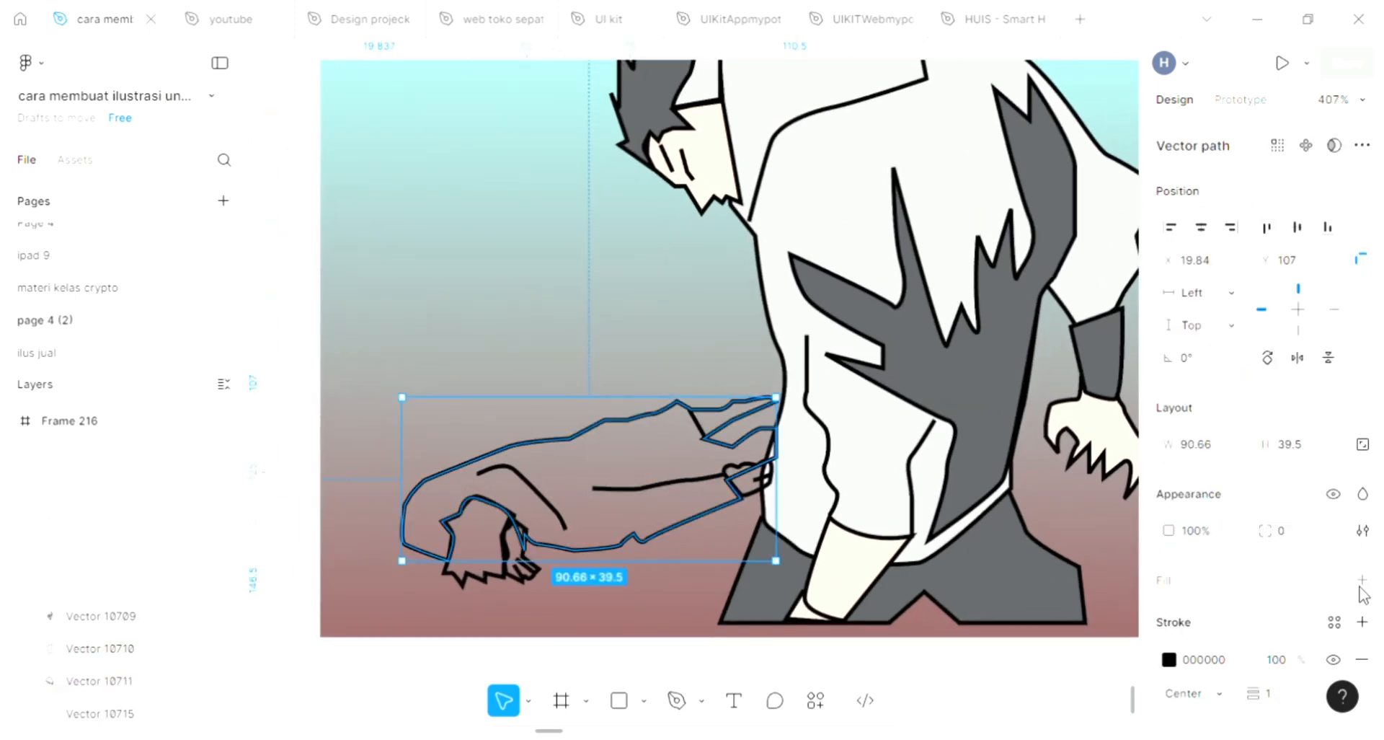
left_click(1362, 581)
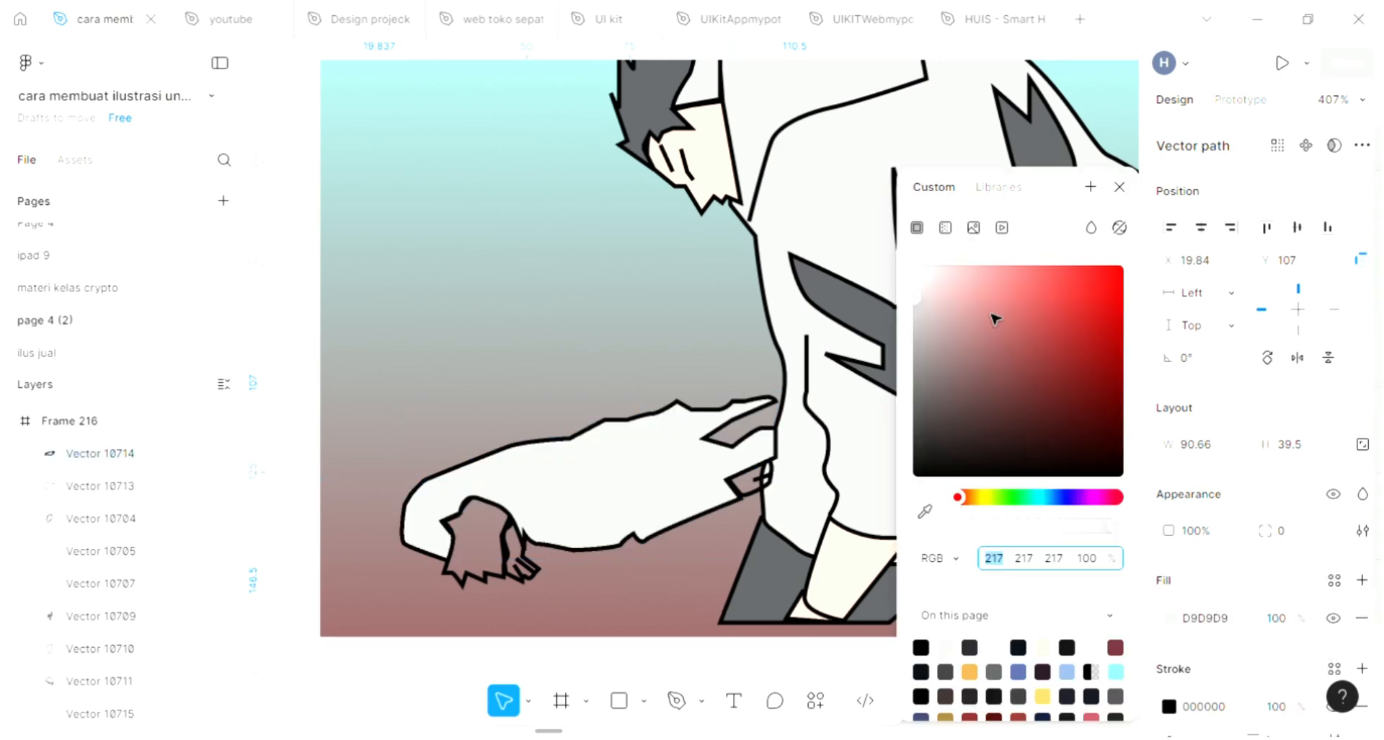
left_click(925, 510)
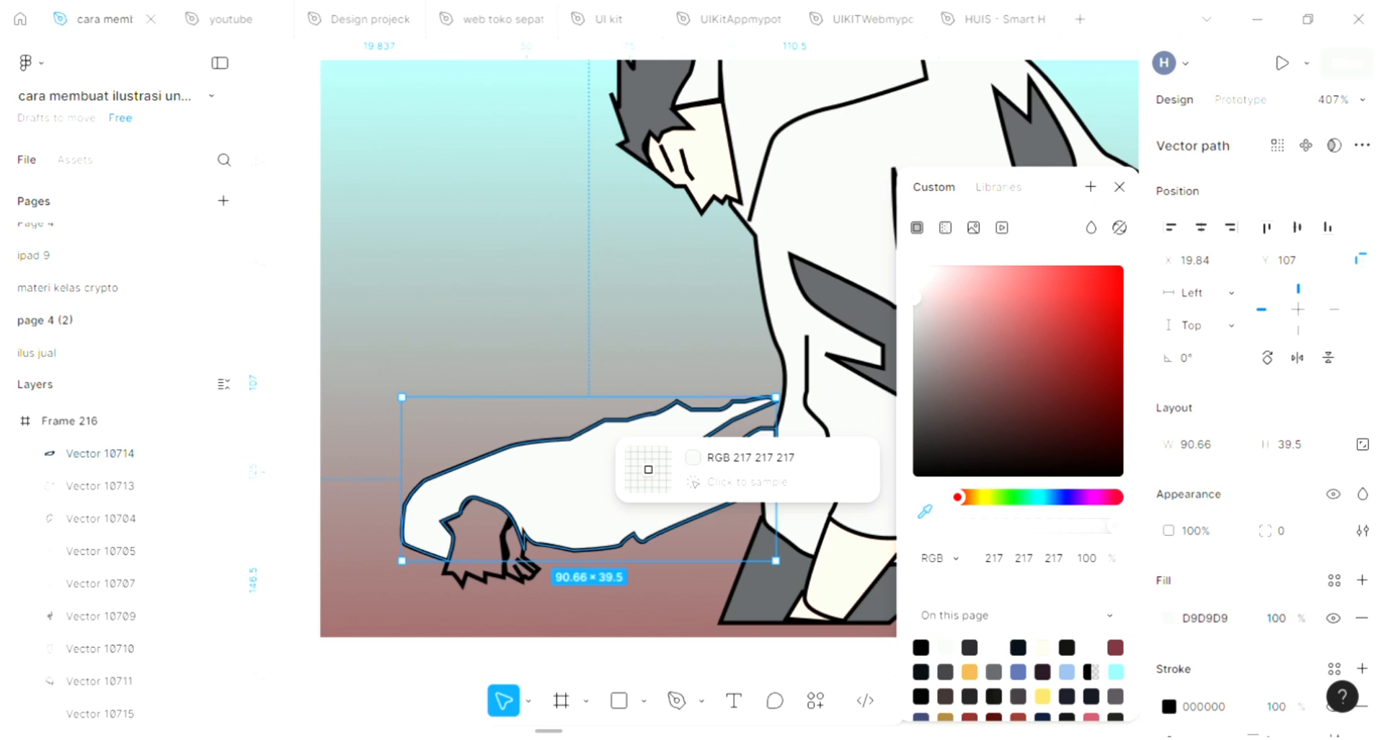
left_click(1036, 130)
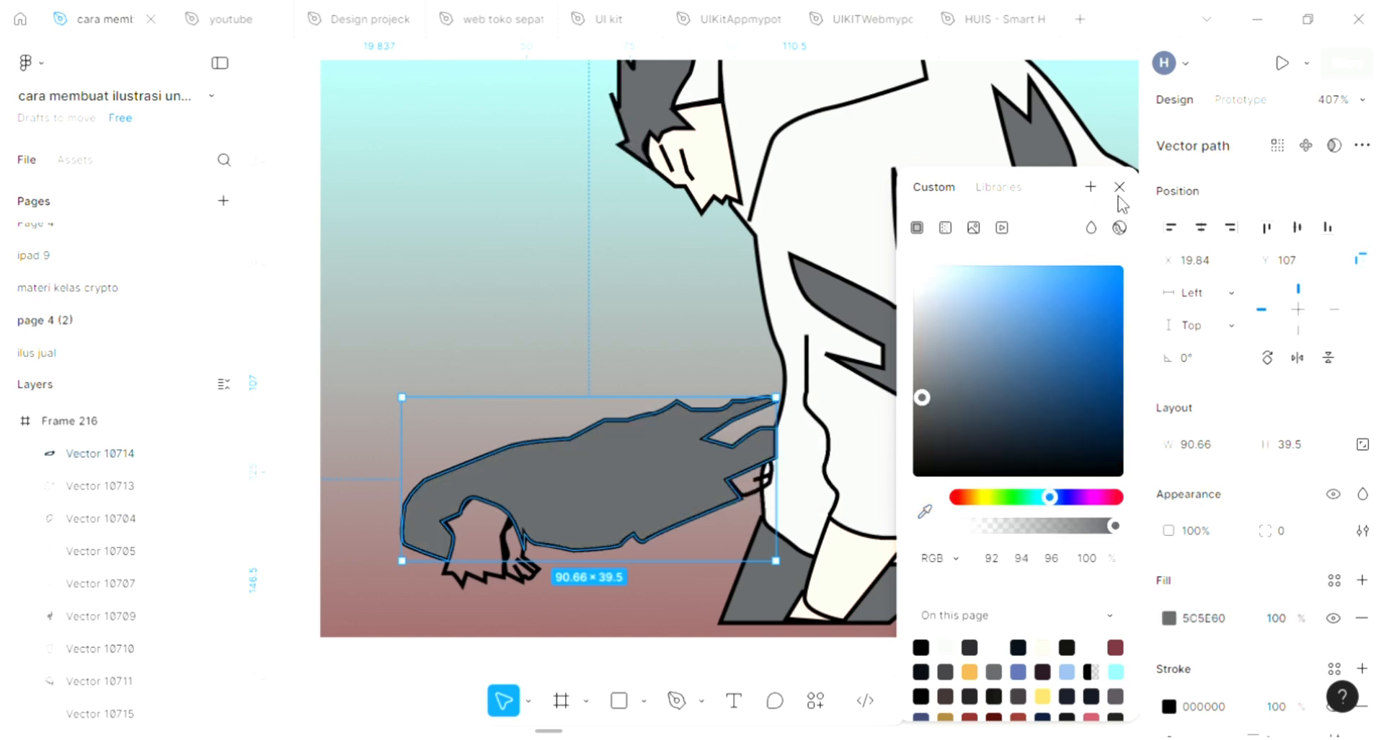
left_click(1119, 188)
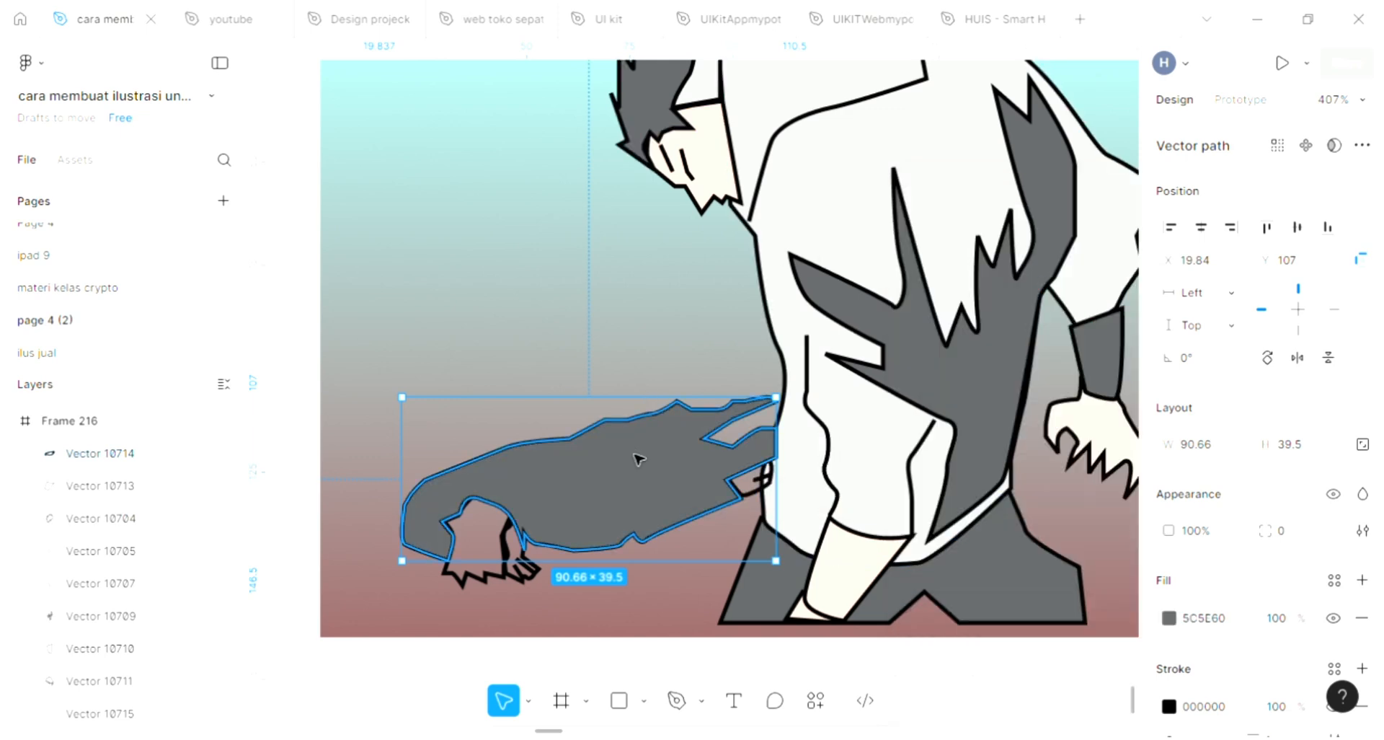
key("[")
scroll(645, 454, "down", 3)
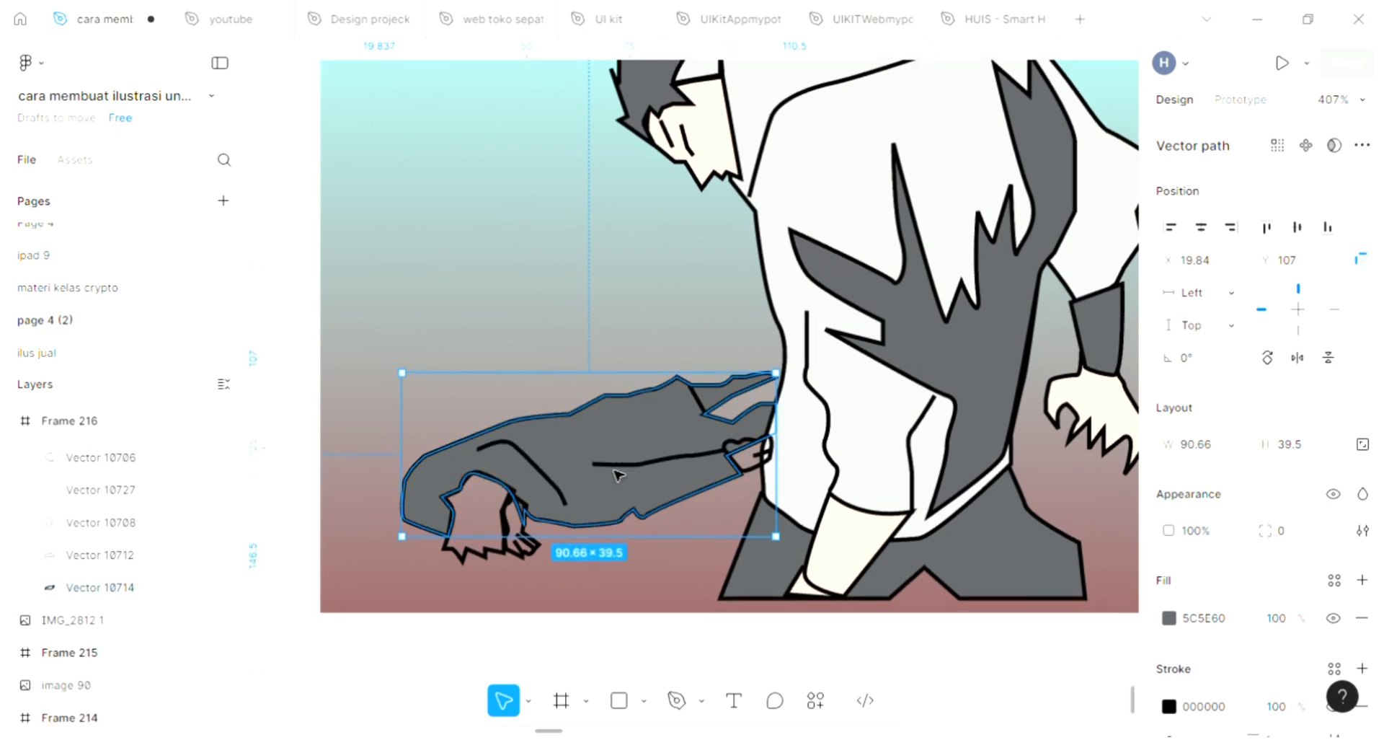
Step: Fill the small hand shape at the sleeve's end with skin tone FFE2D3 and send it back three levels
scroll(652, 452, "right", 4)
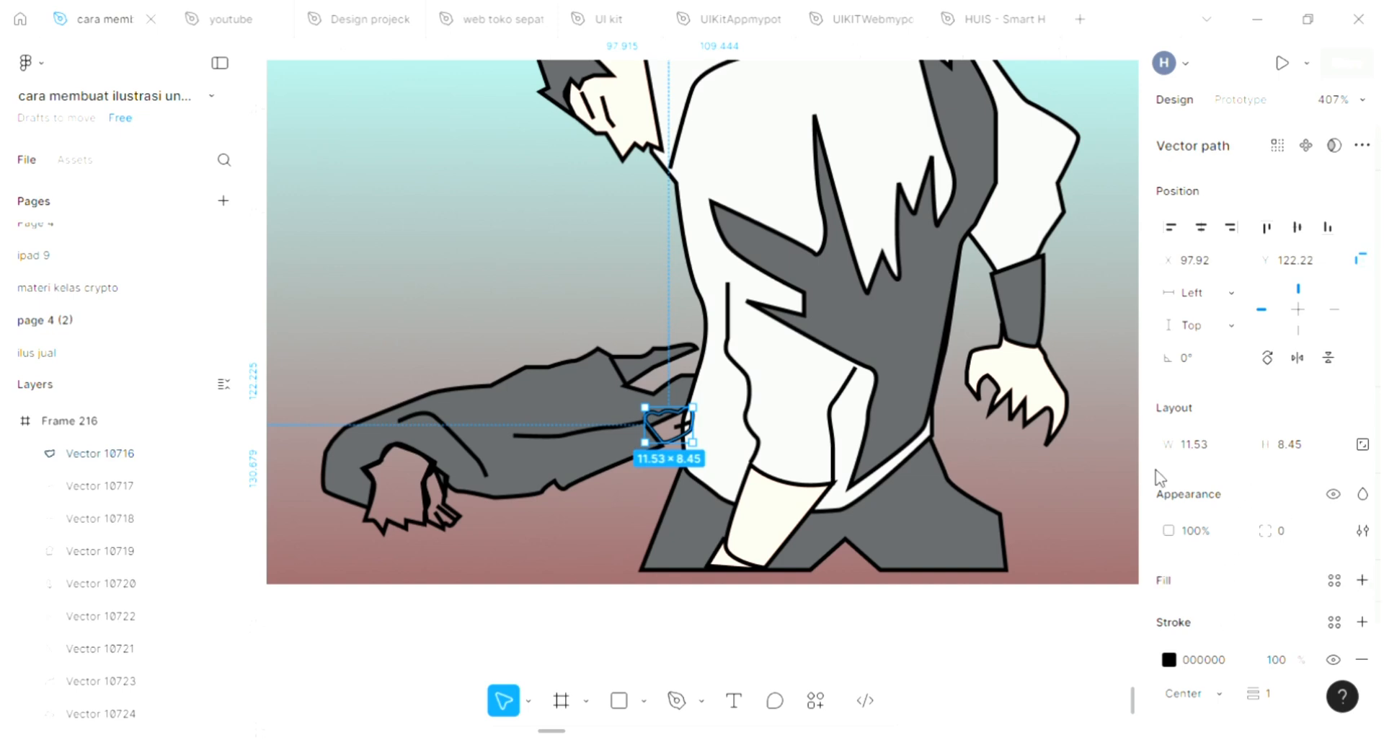
left_click(924, 513)
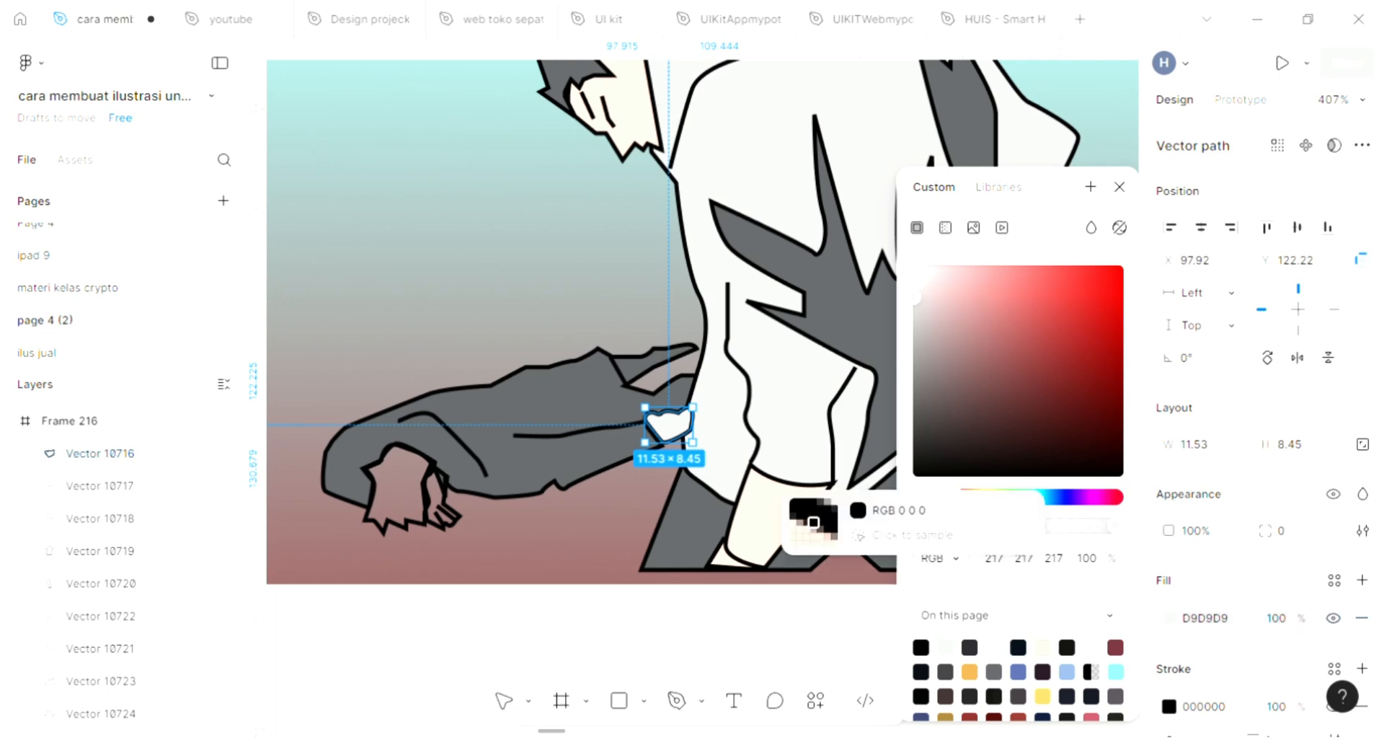
left_click(843, 452)
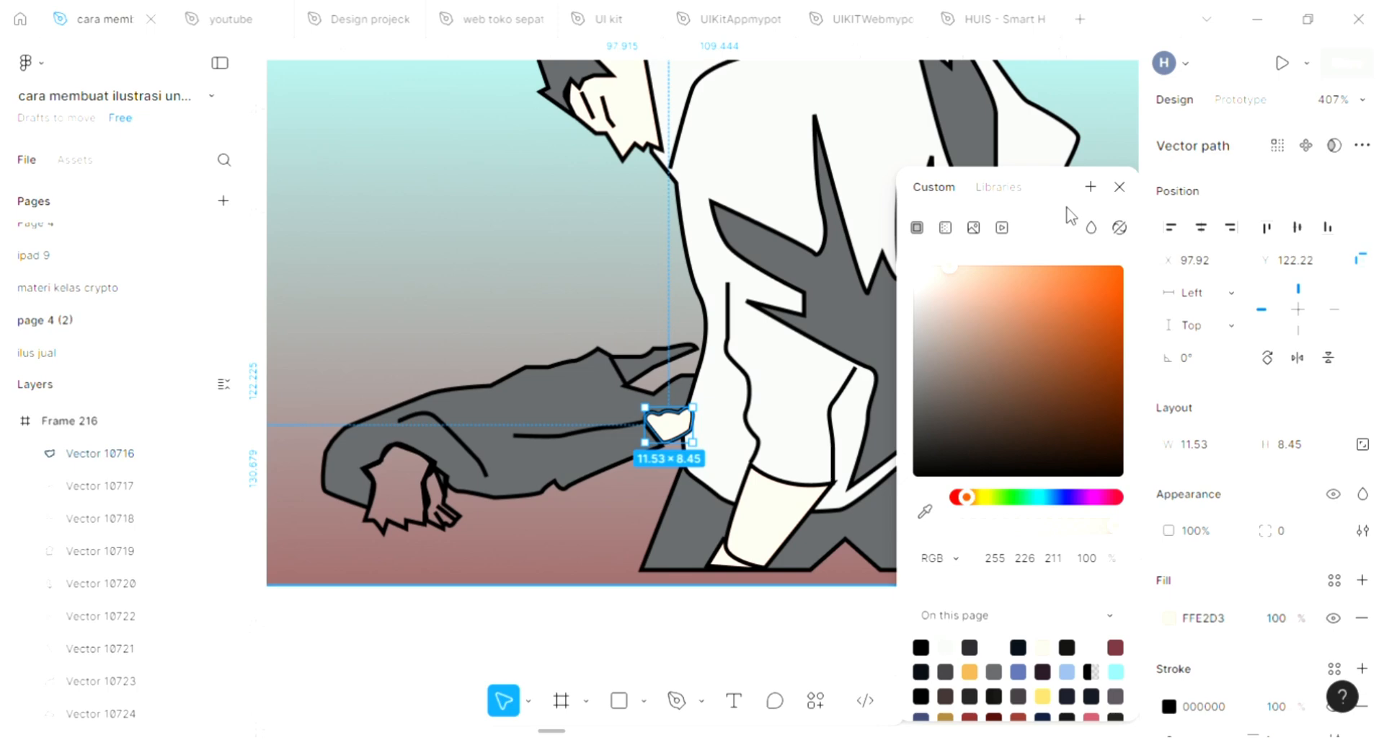
key("ctrl+[")
key("ctrl+[")
key("ctrl+[")
key("ctrl+[")
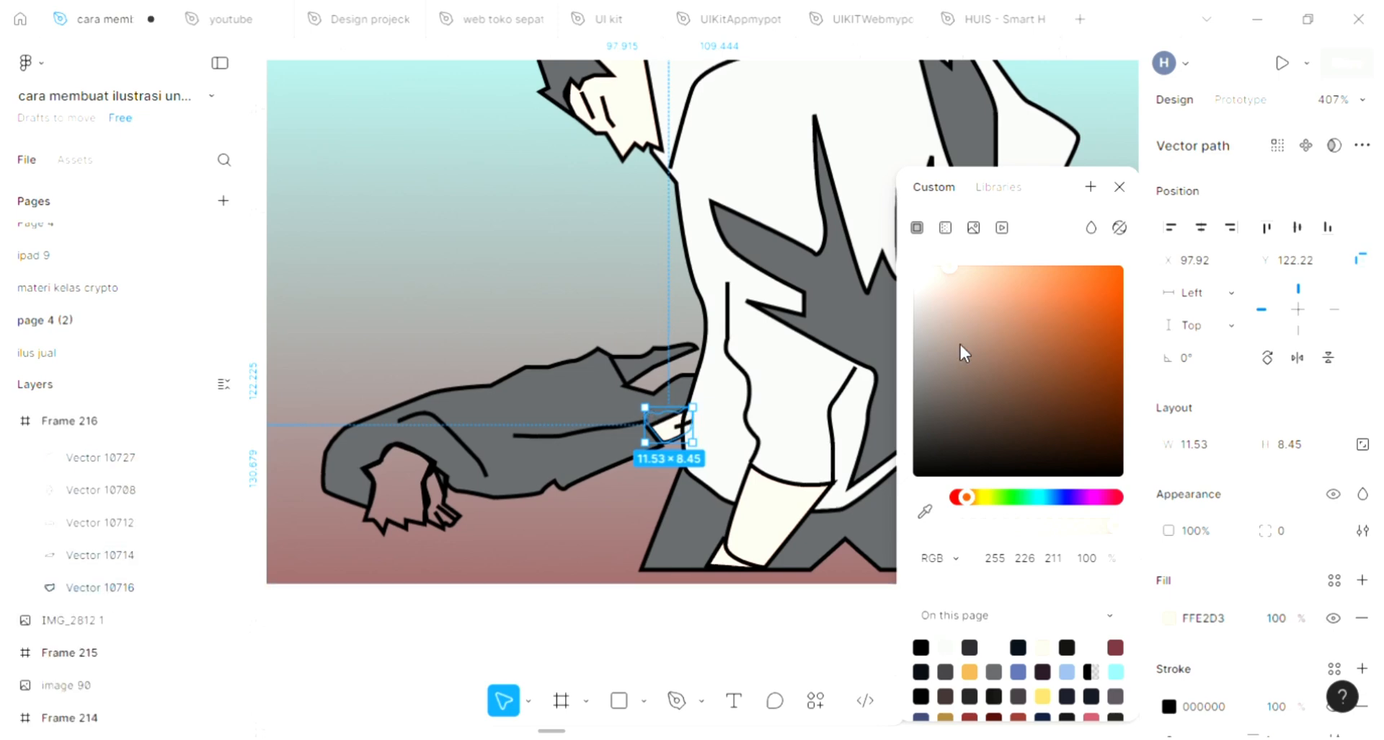
Step: Move the small line at the sleeve's cuff slightly left and down to about X 103, Y 126
left_click(632, 401)
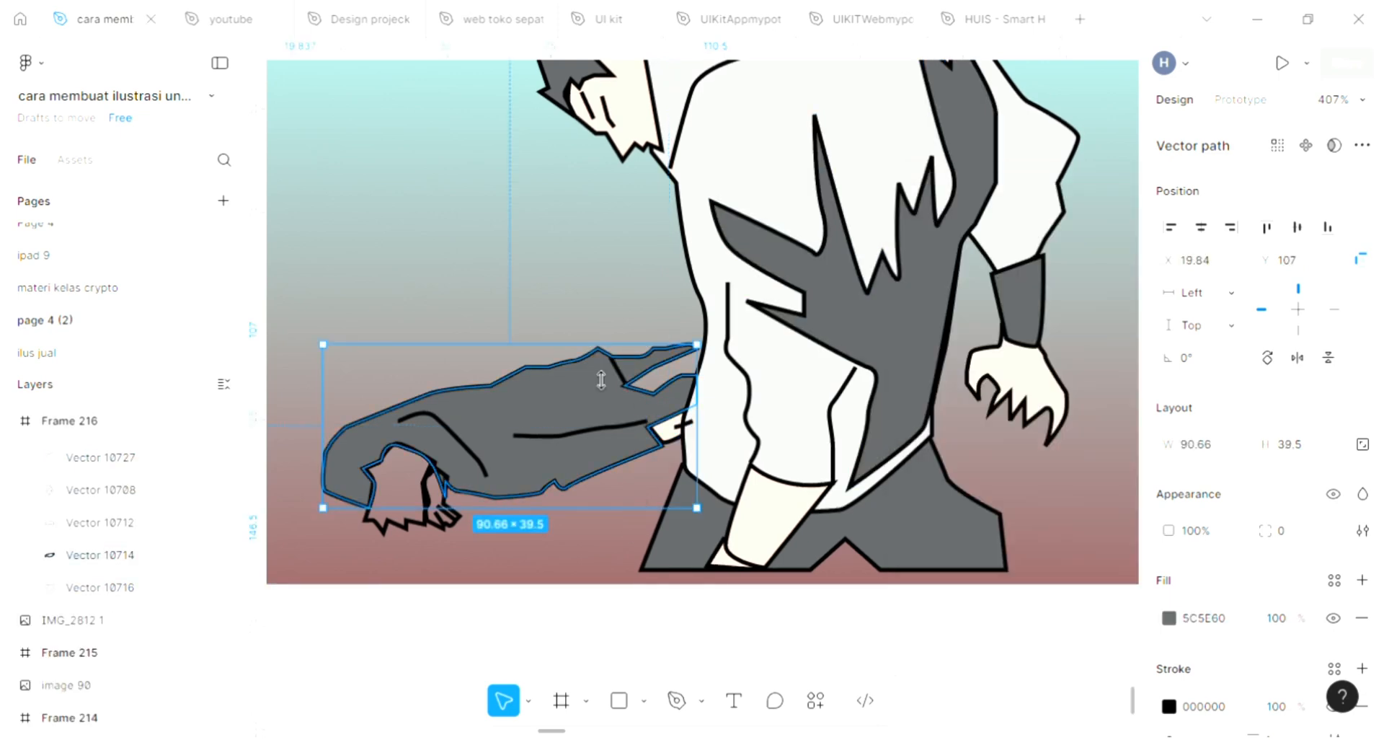
left_click(657, 394)
scroll(692, 433, "up", 3)
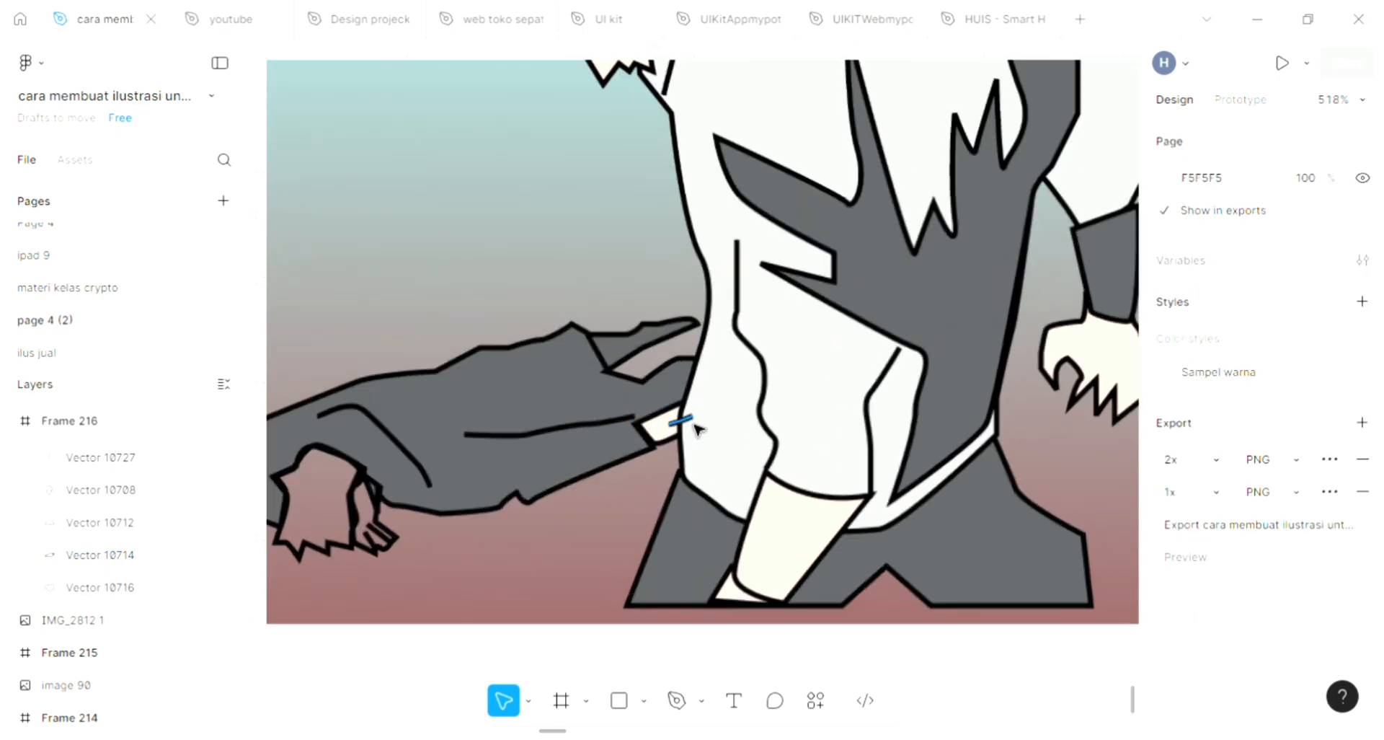
left_click(697, 427)
scroll(697, 429, "up", 2)
scroll(697, 429, "up", 1)
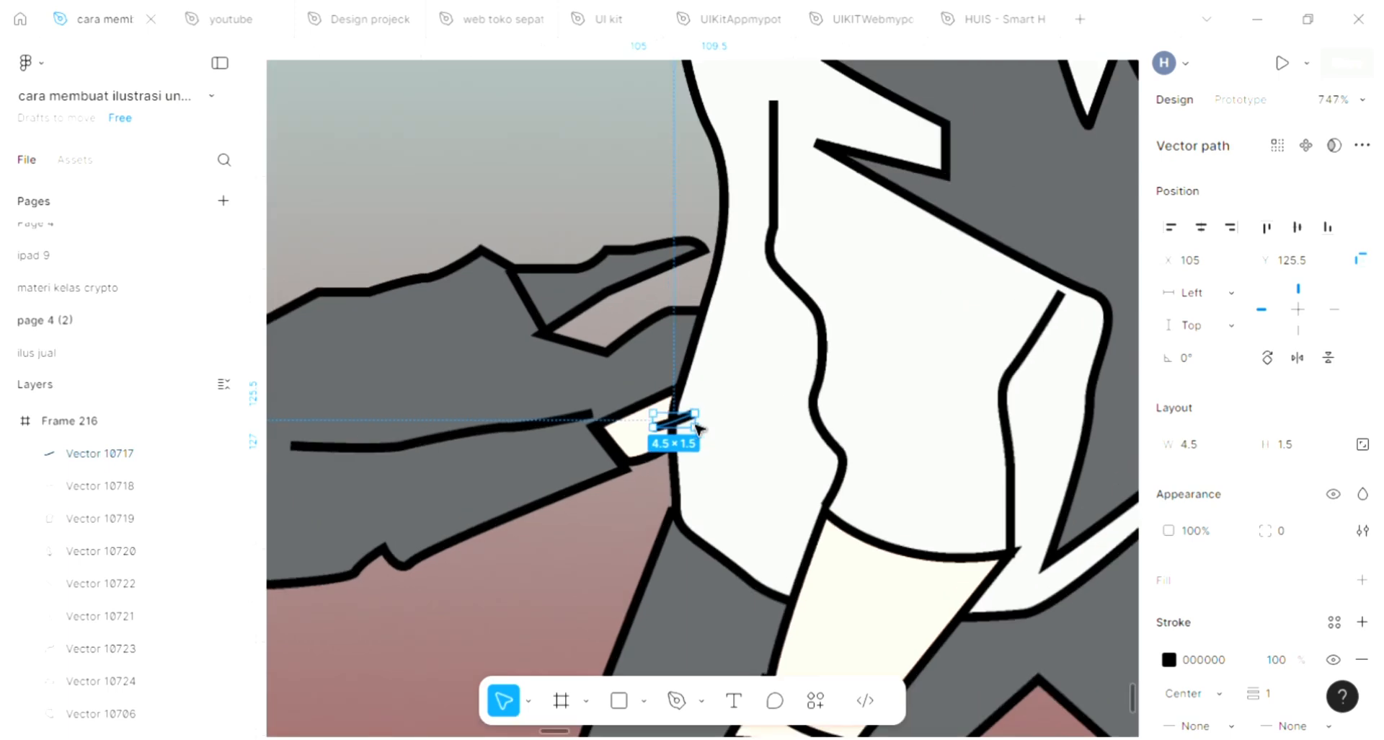
scroll(698, 418, "up", 3)
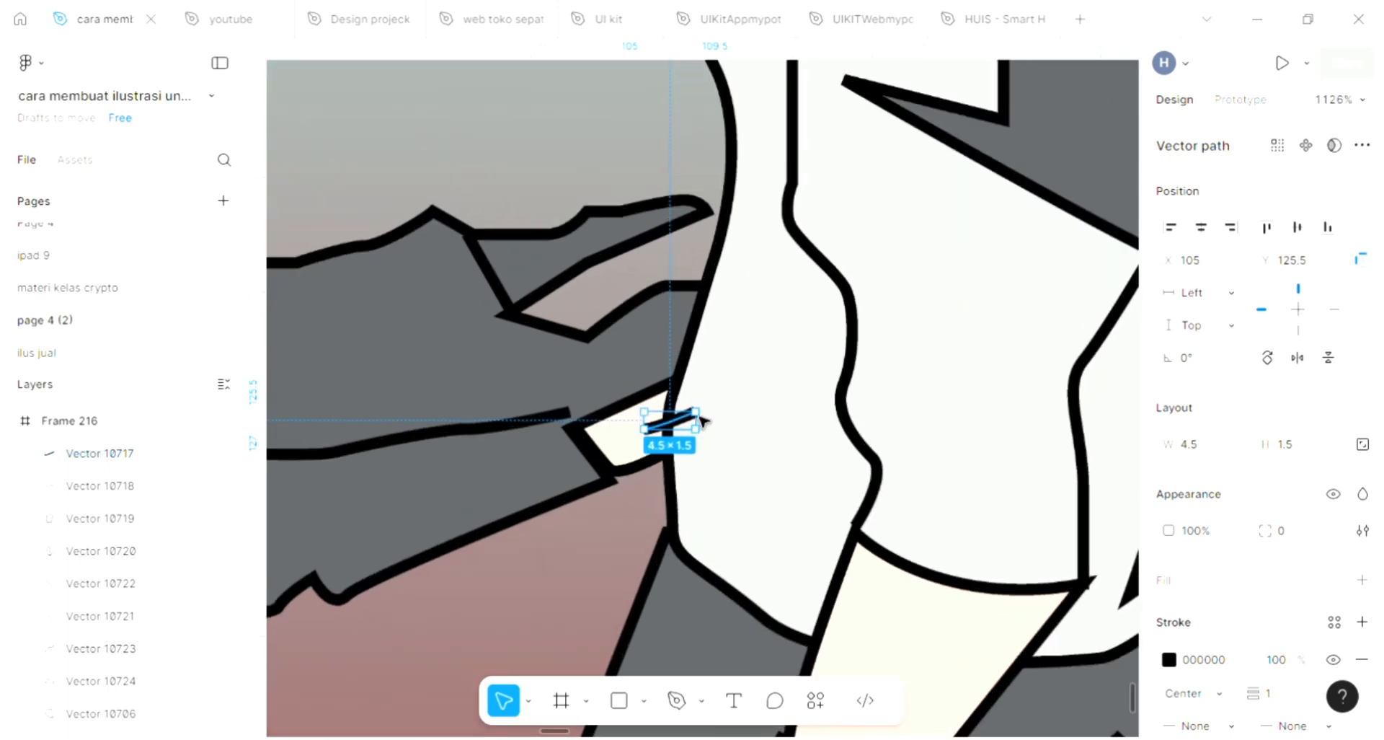
left_click_drag(700, 418, 677, 422)
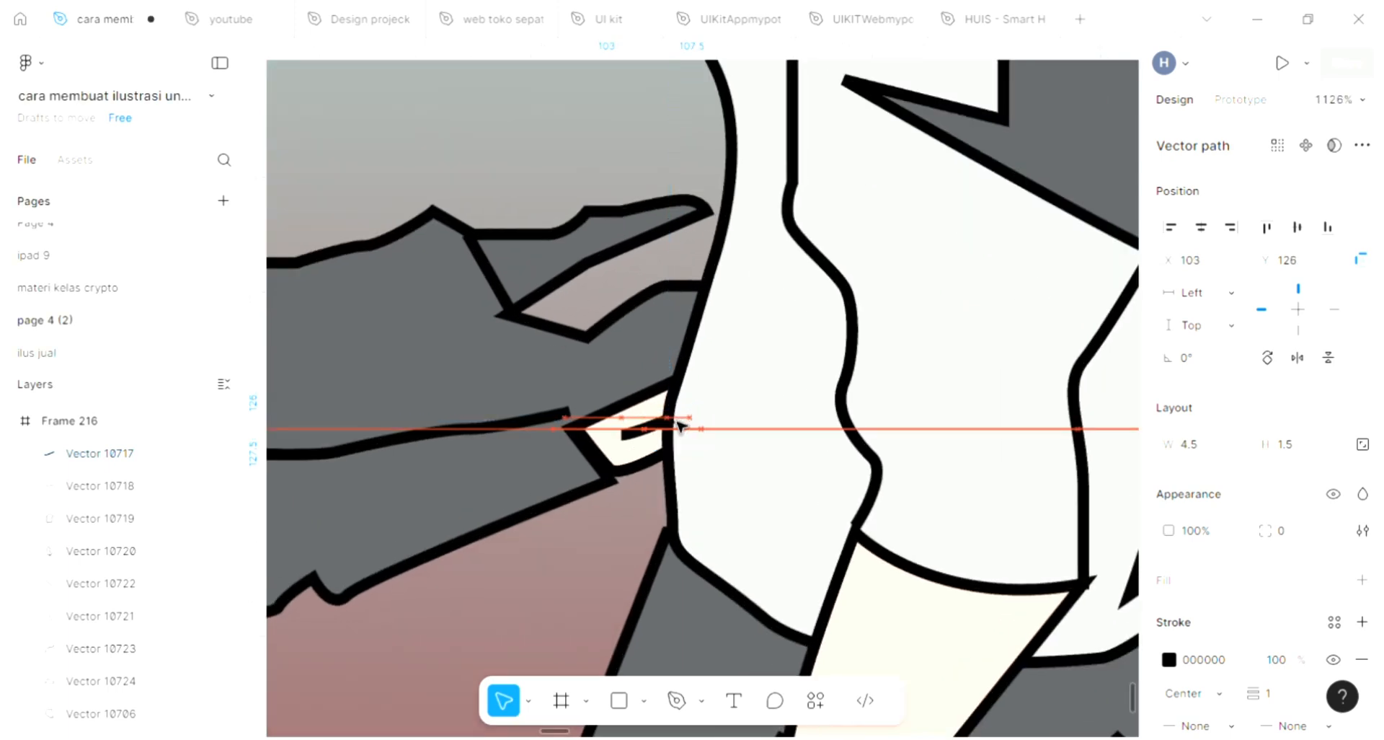
Step: Fill the small finger shape at the sleeve's hand with skin tone FFE2D3 using the eyedropper, then send it backward
scroll(767, 433, "down", 8)
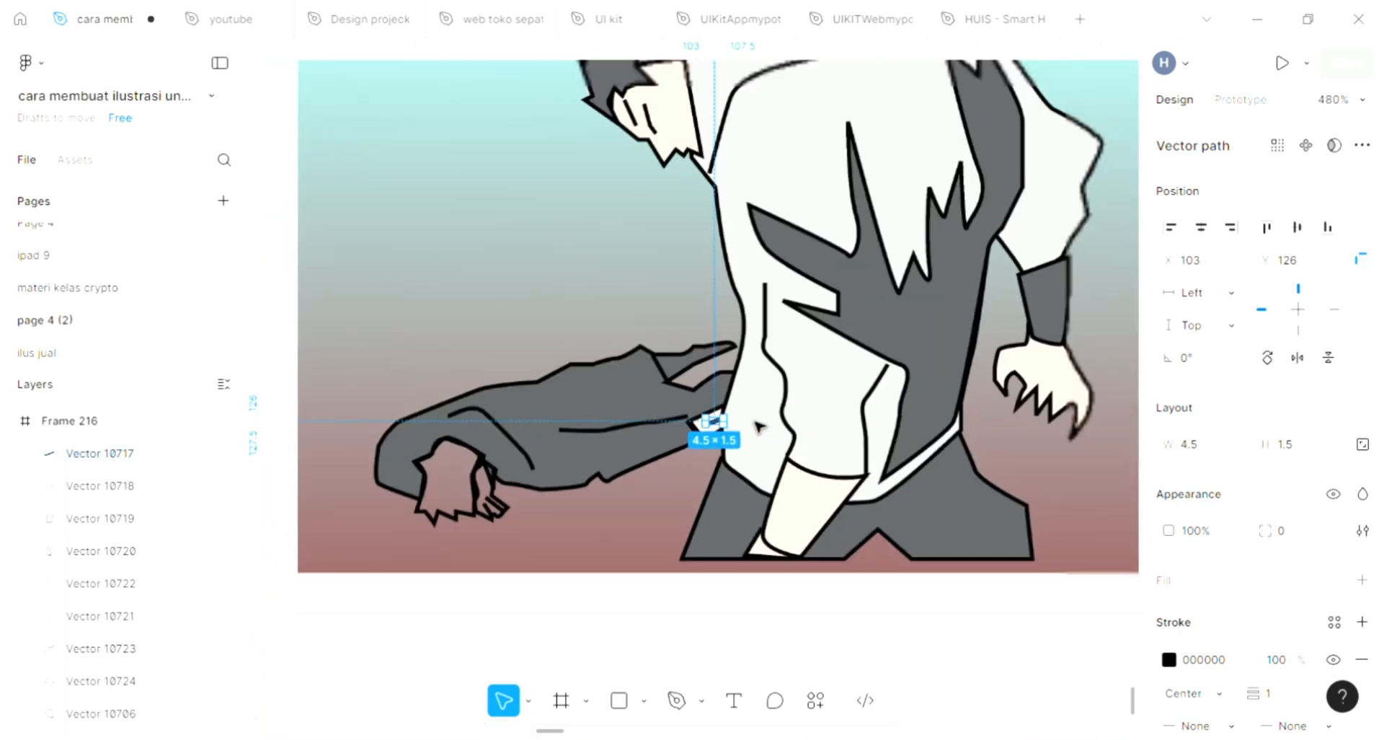
scroll(617, 514, "down", 1)
left_click(602, 528)
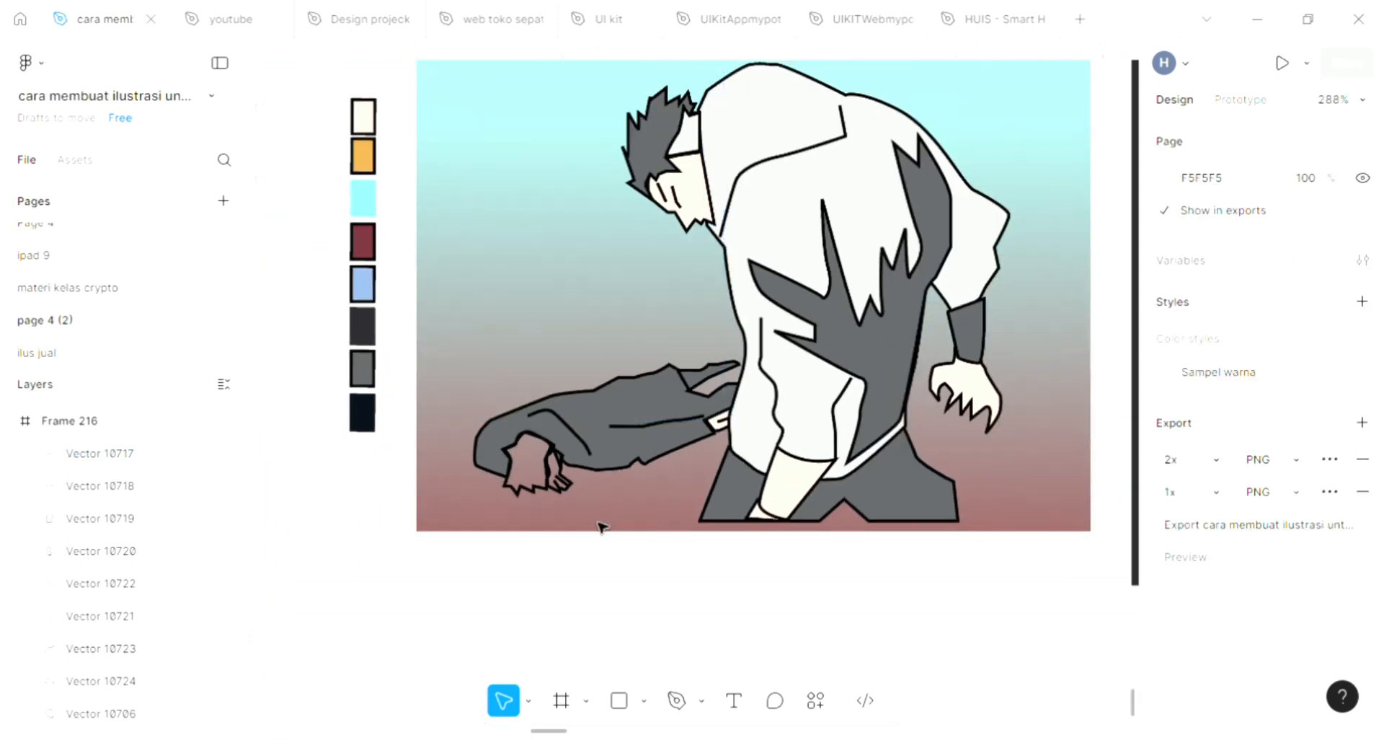
scroll(602, 528, "up", 1)
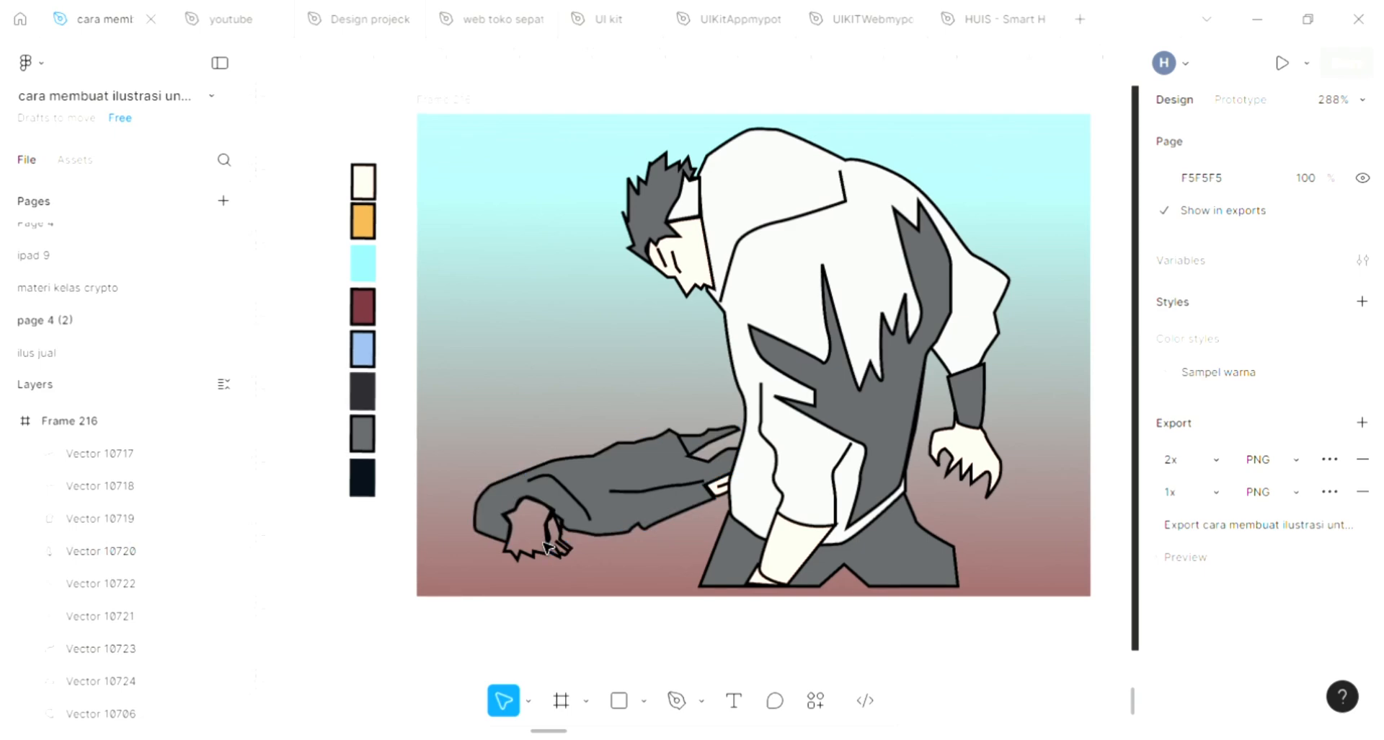
scroll(532, 570, "up", 1)
scroll(532, 569, "up", 1)
scroll(525, 574, "down", 2)
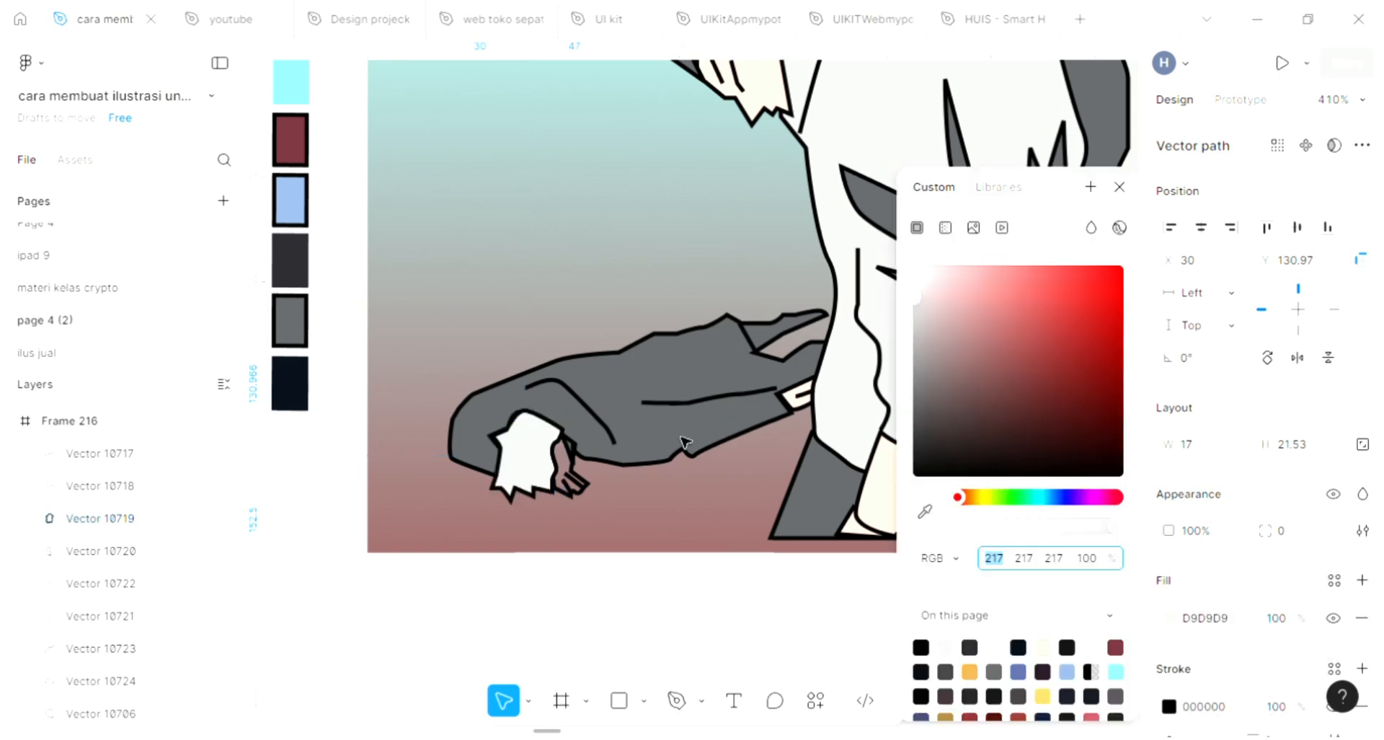
left_click(580, 486)
scroll(667, 555, "up", 2)
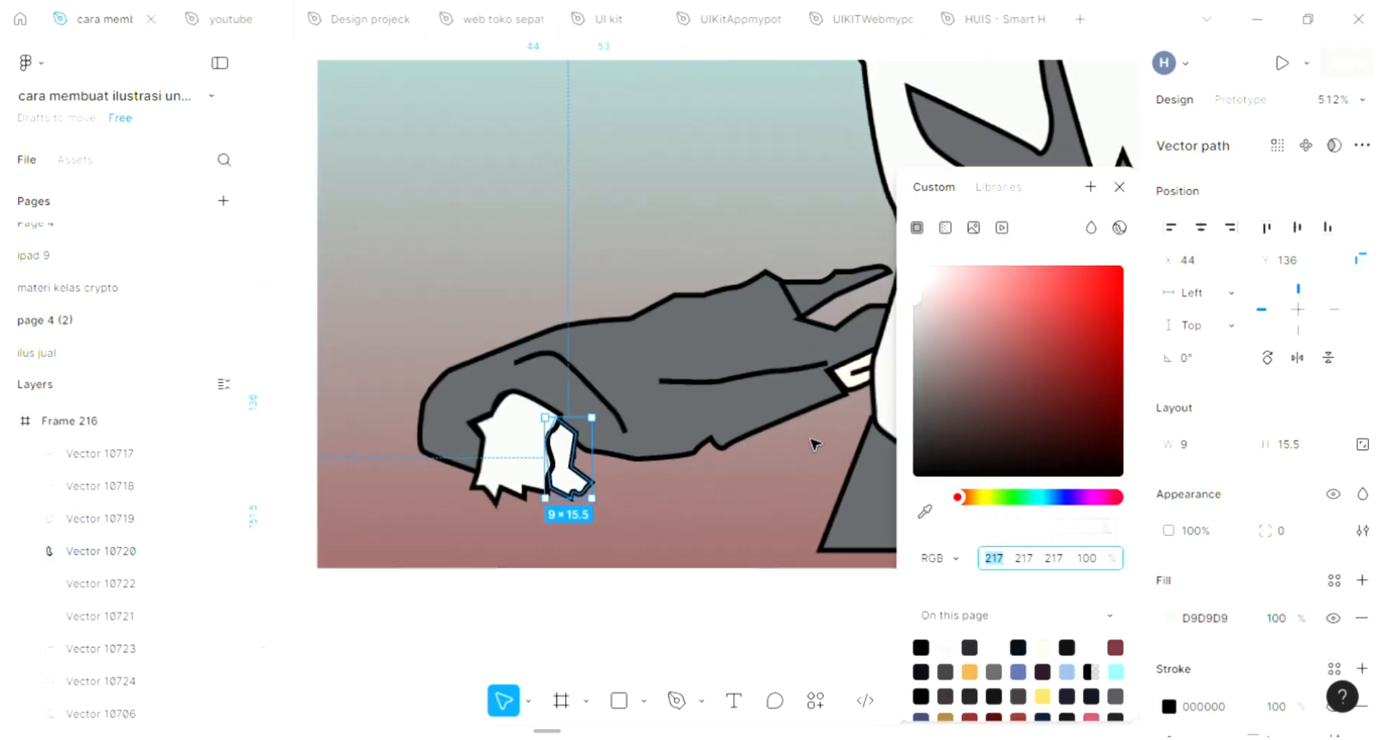
scroll(815, 442, "right", 4)
scroll(813, 441, "right", 1)
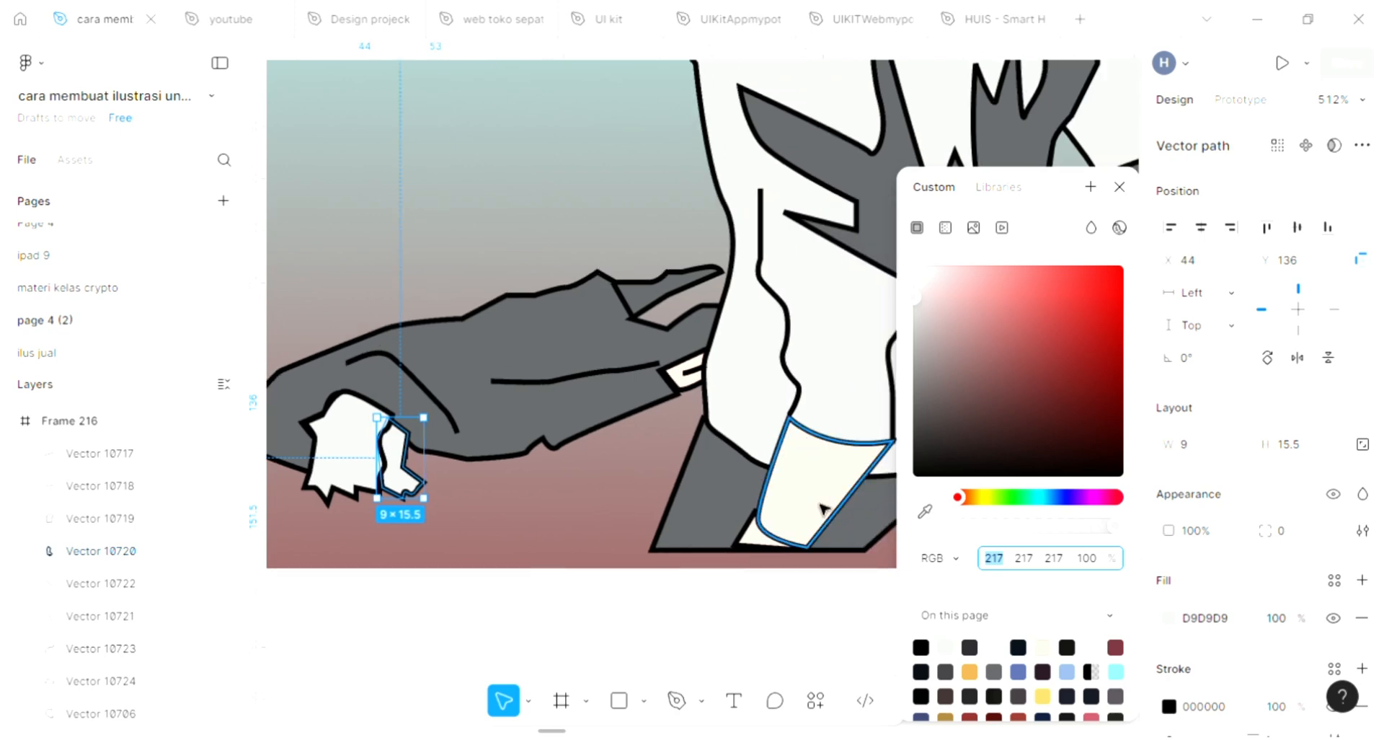
left_click(925, 512)
left_click(821, 482)
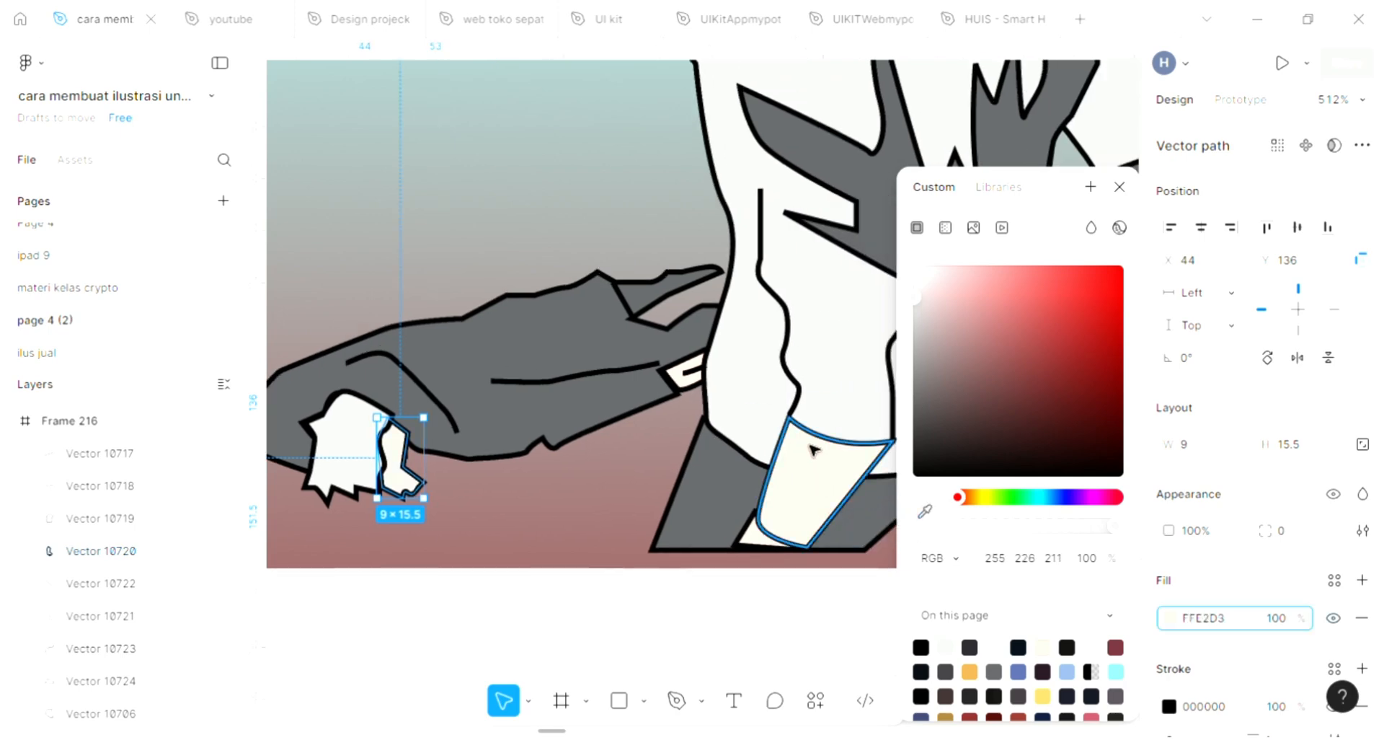
left_click(1120, 188)
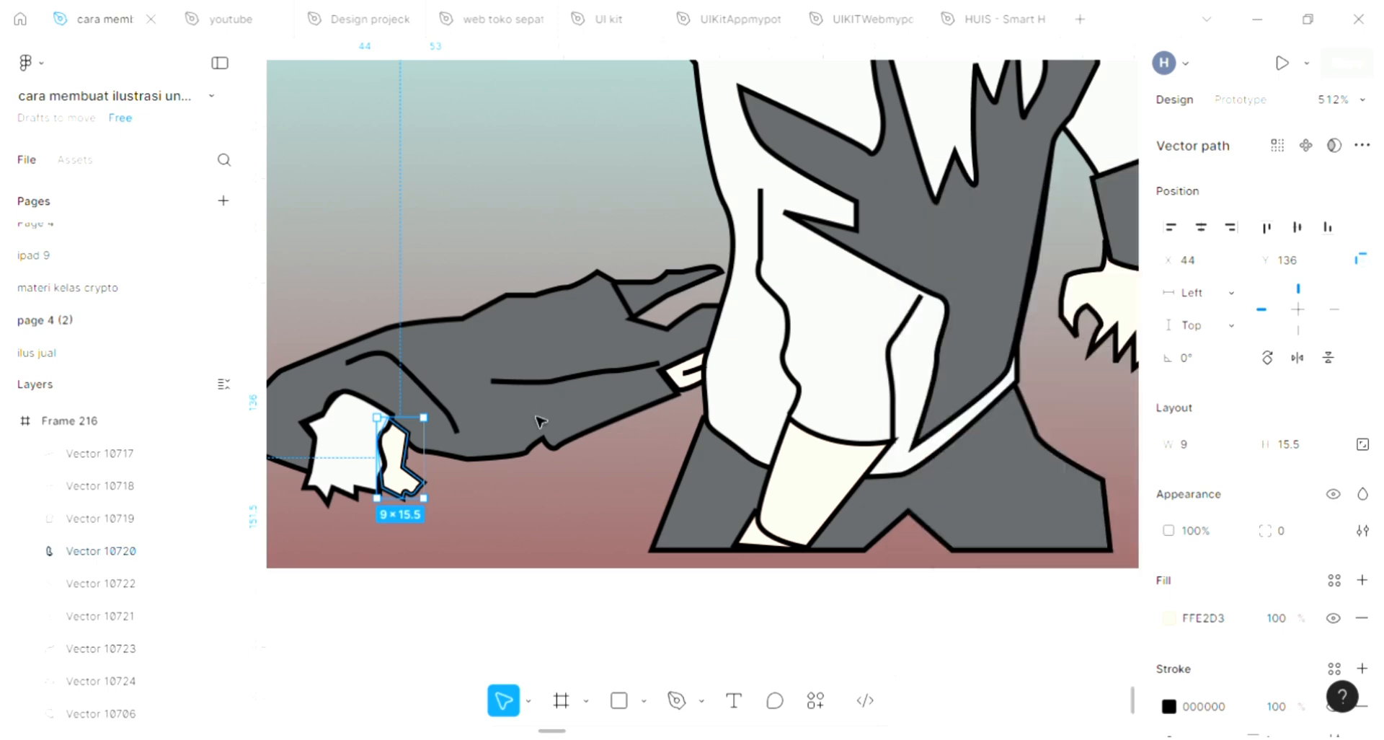
key("[")
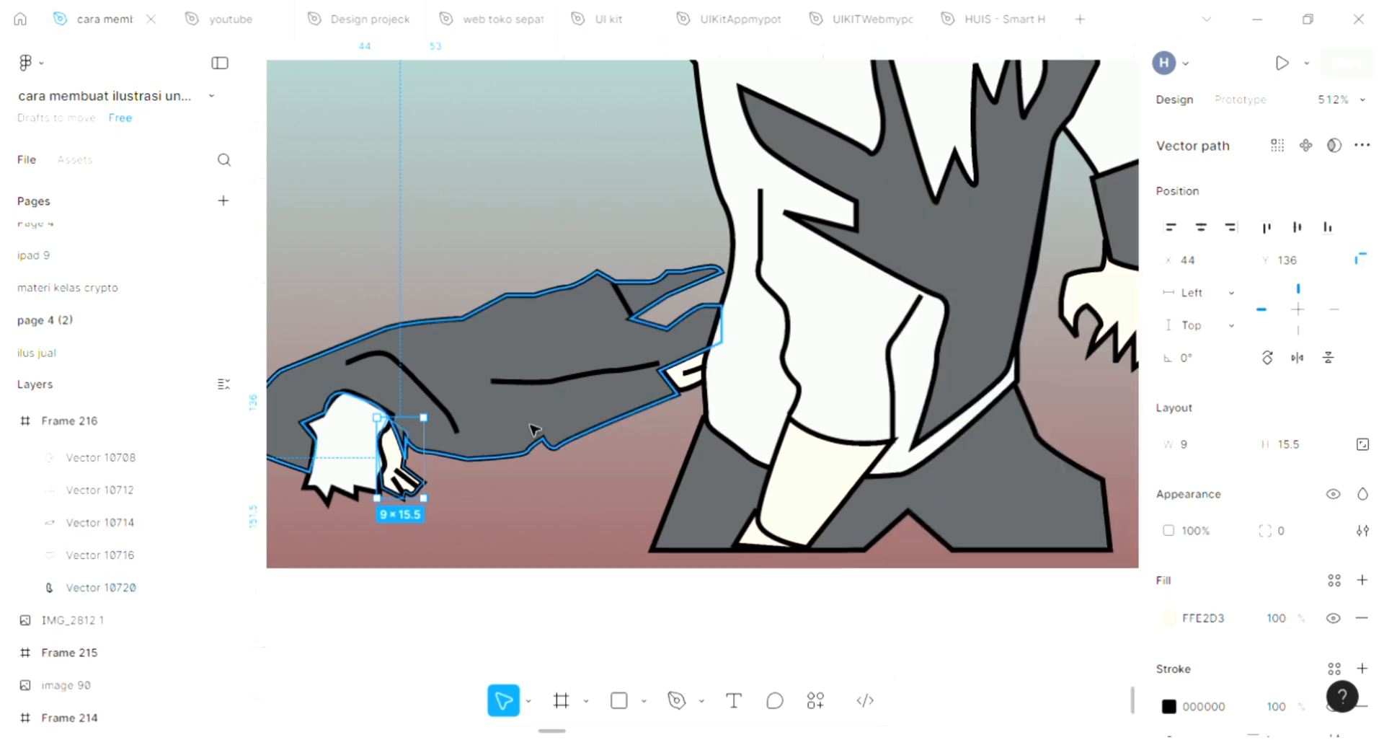
key("Escape")
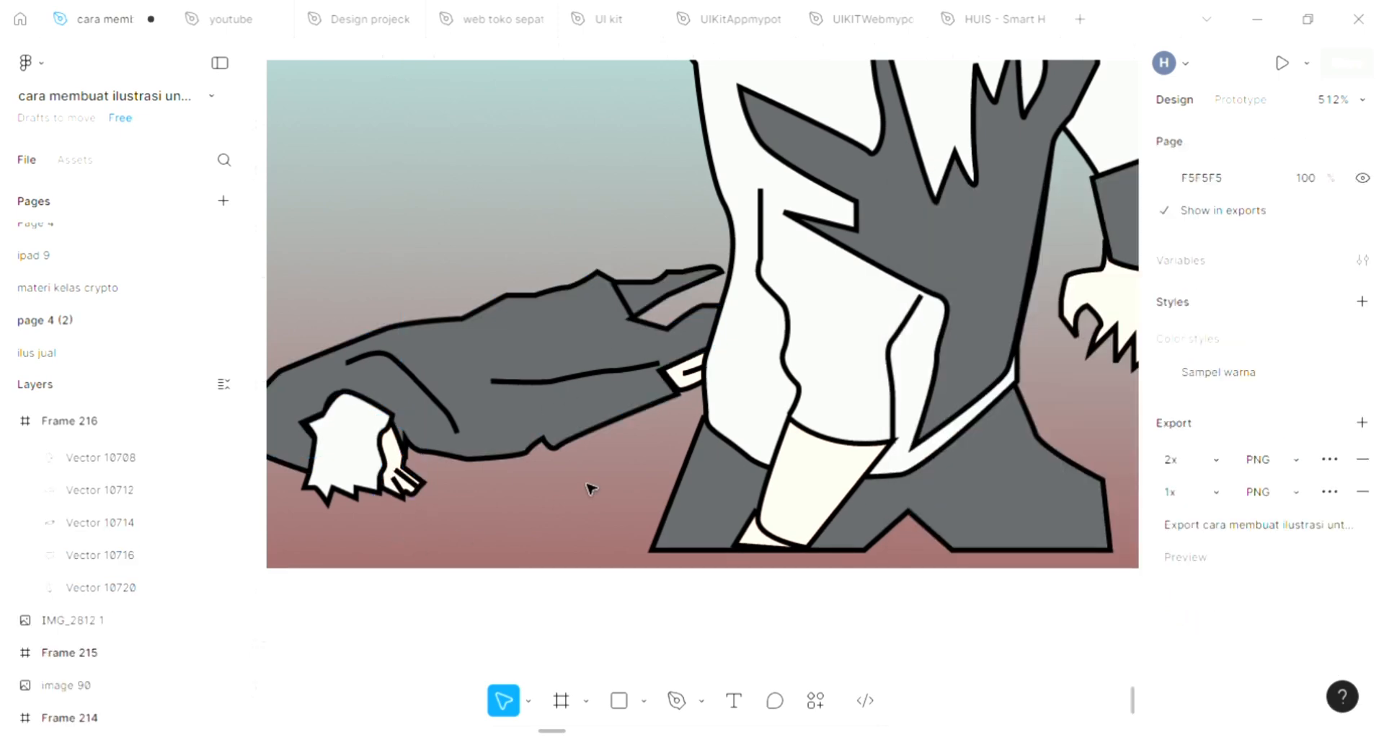
Step: Draw a zigzag strand line about 12 × 22 inside the dark hair with the Pen tool
scroll(487, 377, "down", 2)
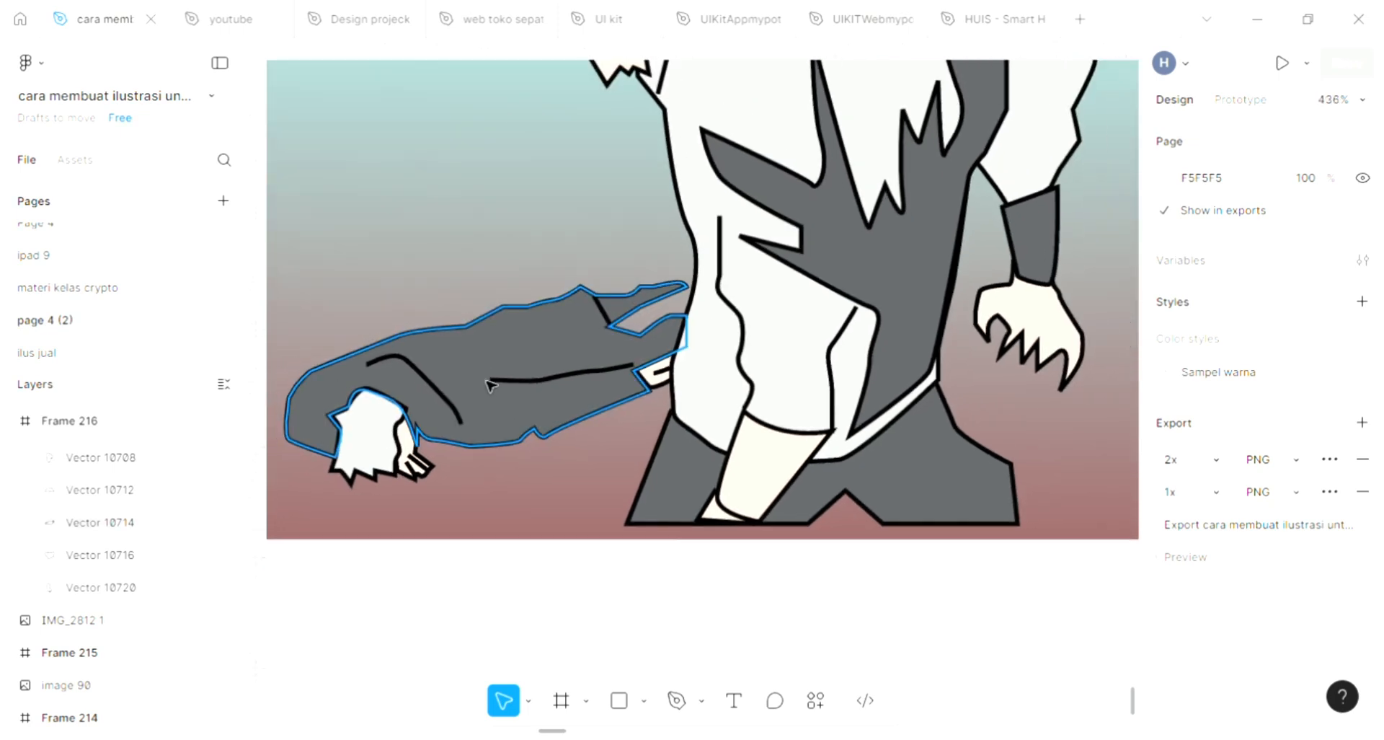
scroll(486, 379, "up", 2)
scroll(487, 386, "left", 3)
scroll(486, 385, "up", 1)
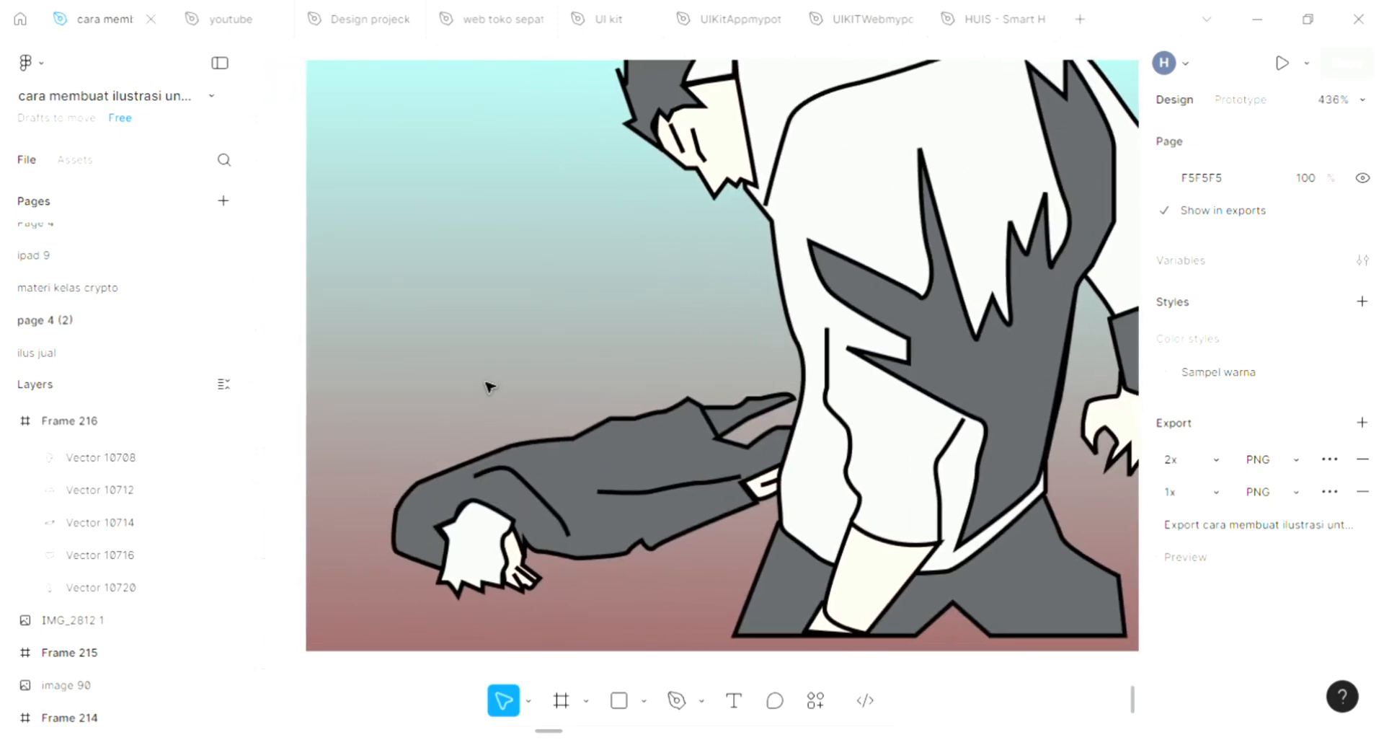
scroll(484, 369, "down", 2)
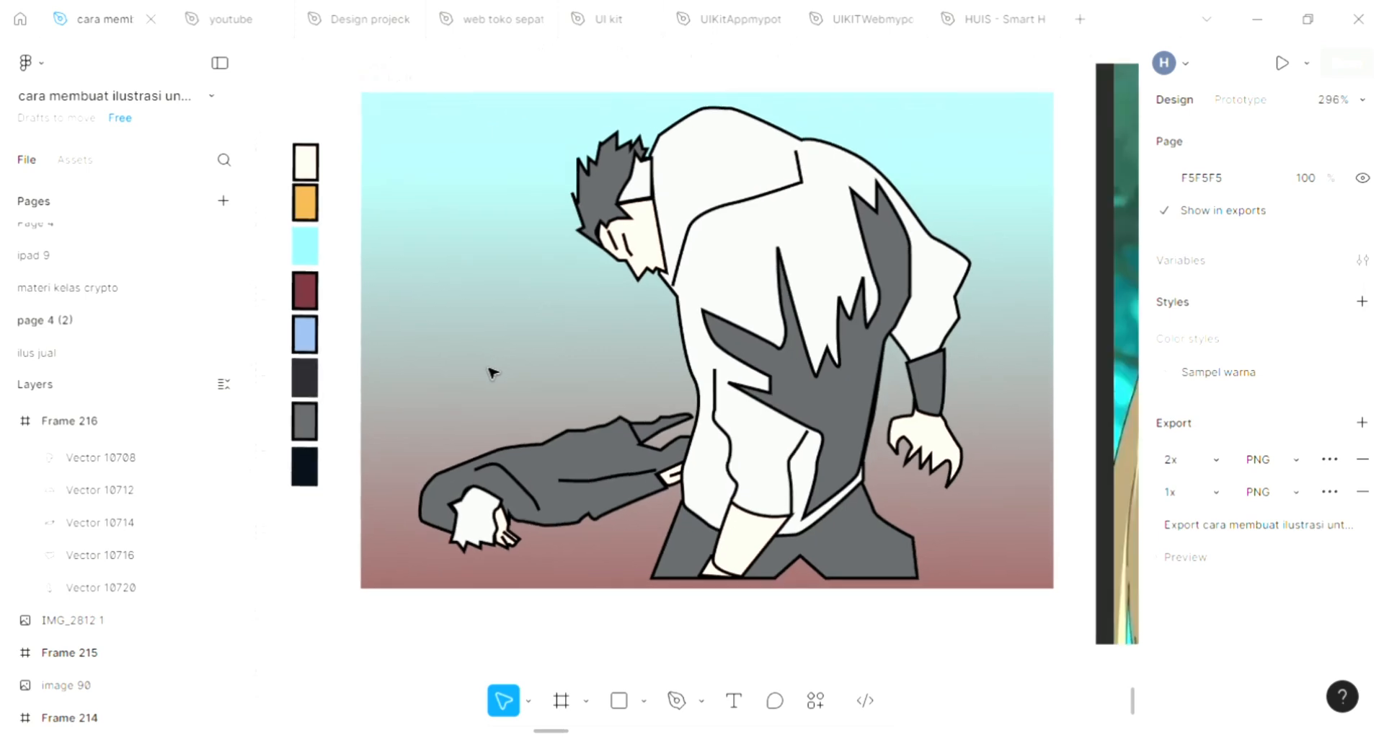
scroll(488, 370, "up", 3)
scroll(671, 434, "up", 1)
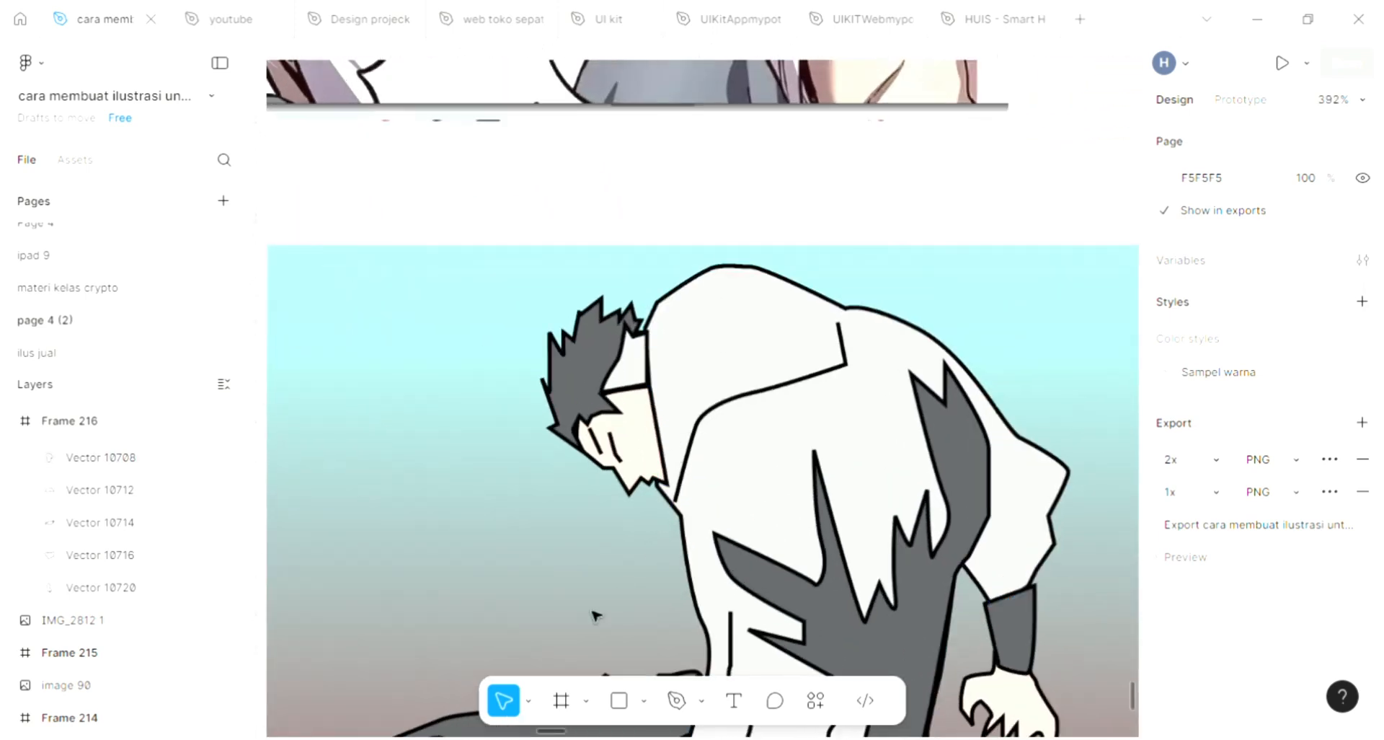
left_click(677, 700)
scroll(566, 404, "up", 4)
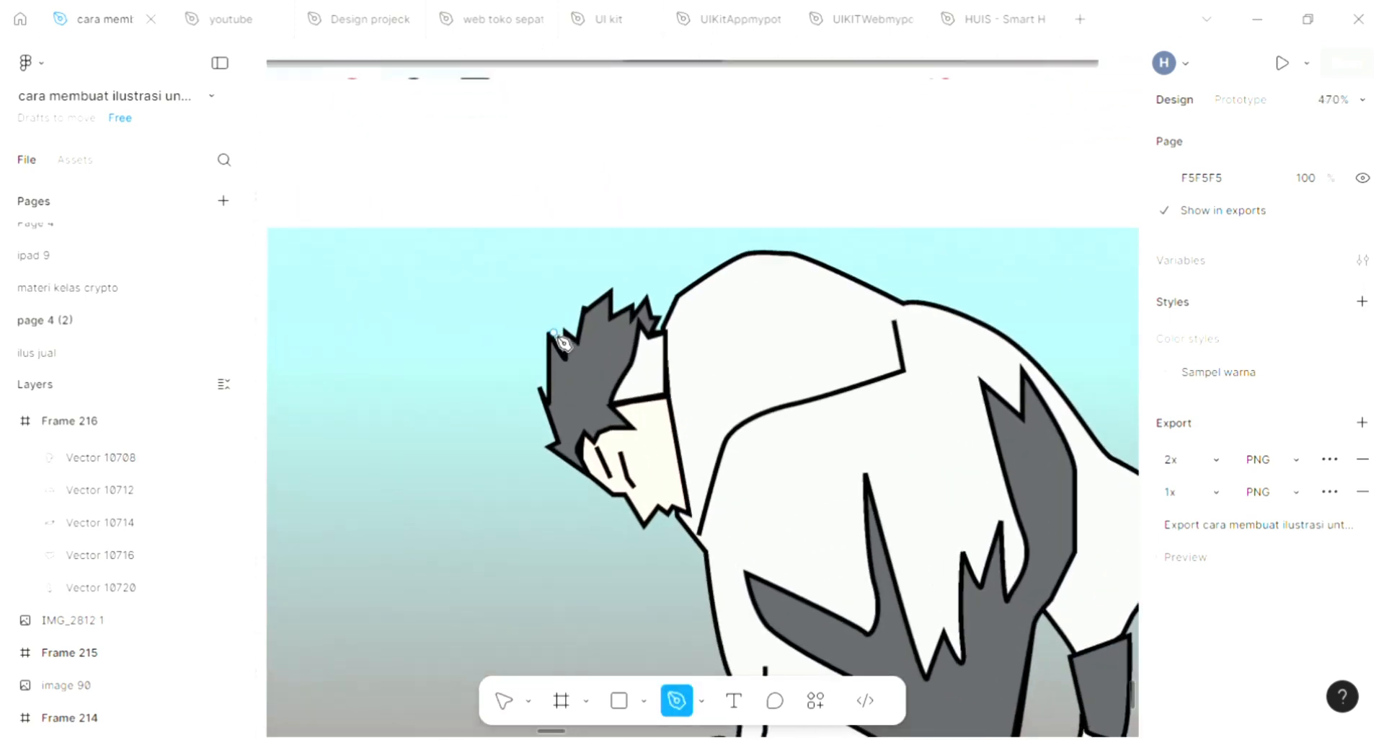
scroll(571, 435, "up", 1)
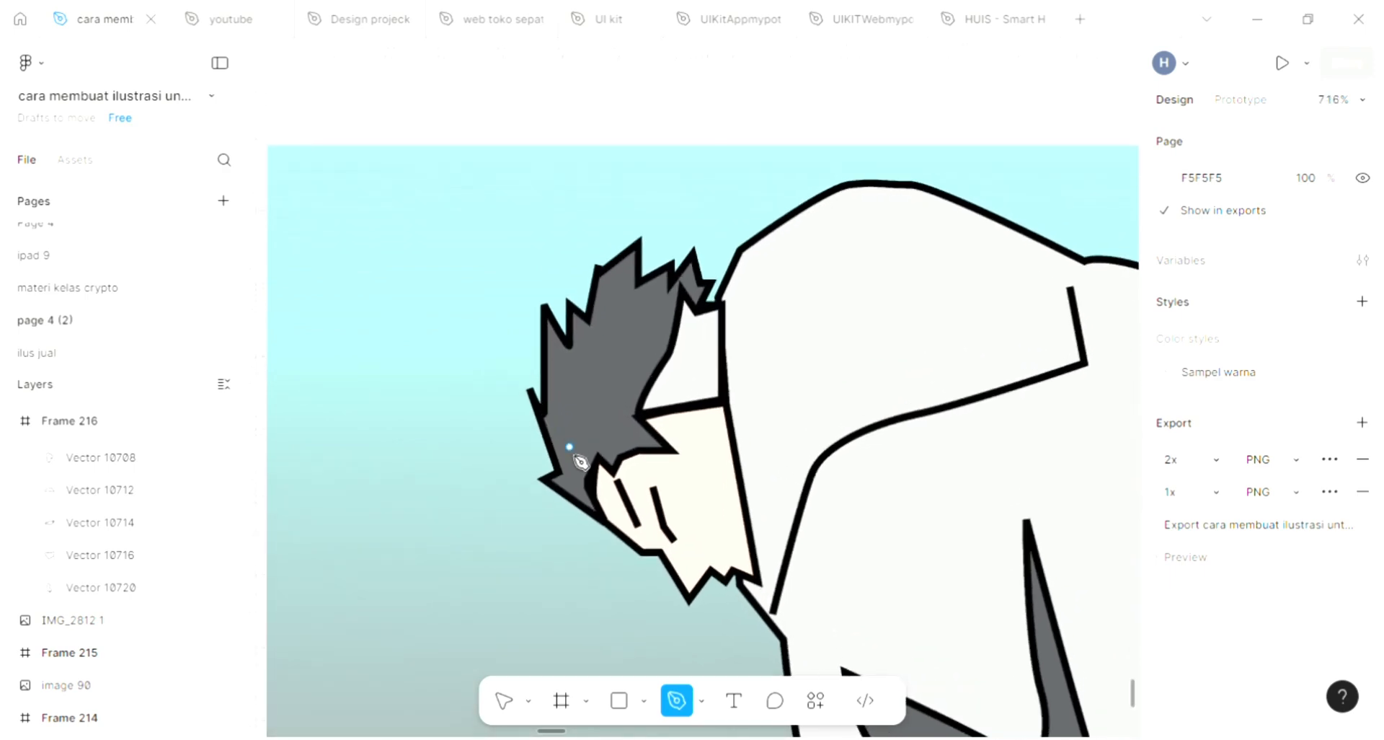
left_click(569, 457)
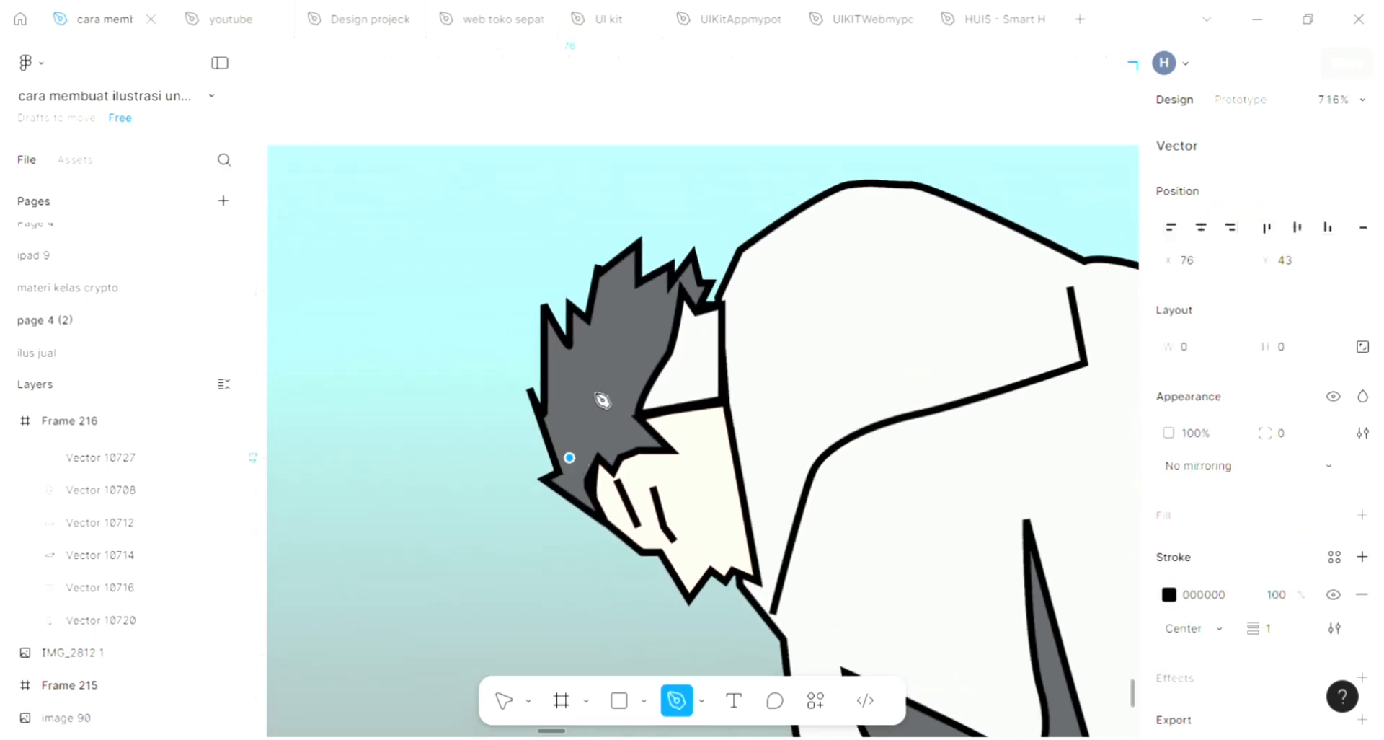
left_click(559, 395)
left_click(577, 424)
left_click(577, 348)
left_click(591, 388)
left_click(601, 322)
left_click(613, 348)
left_click(613, 297)
left_click_drag(634, 341, 635, 352)
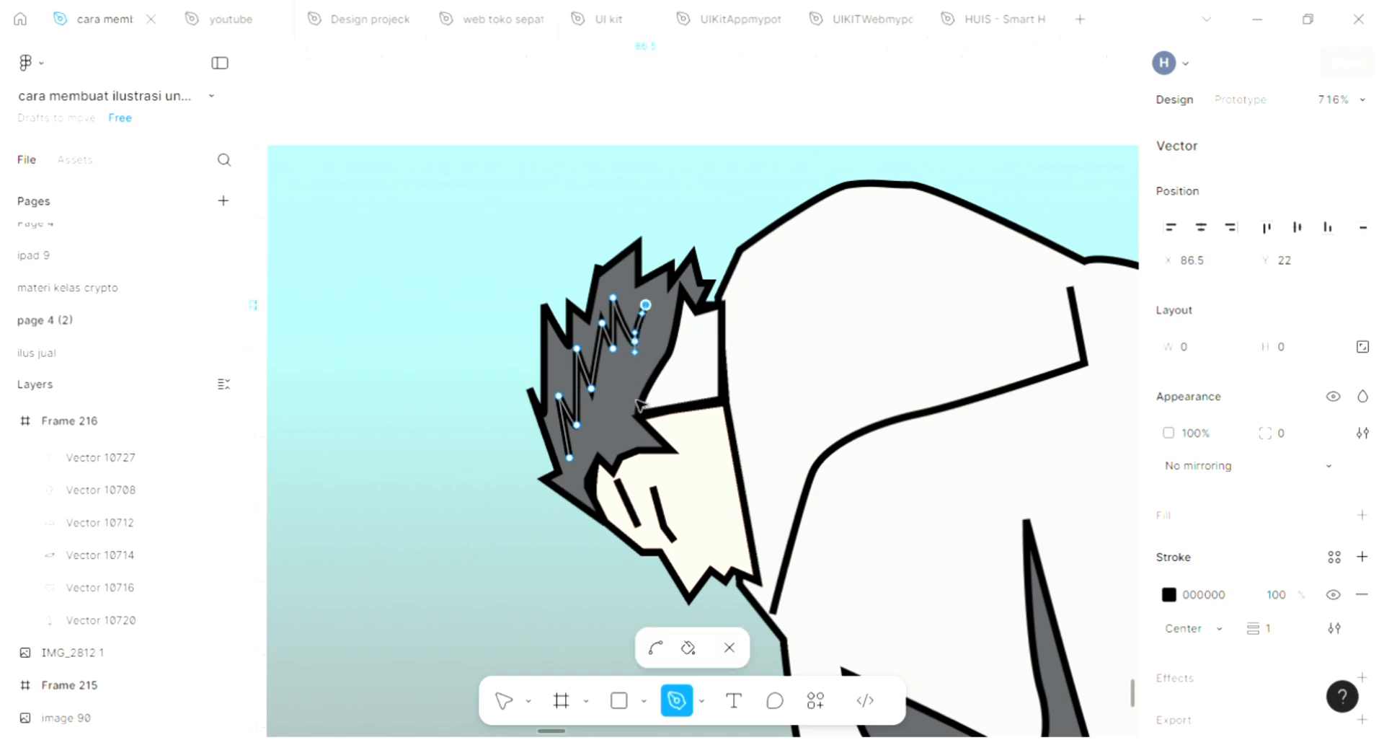
left_click(627, 389)
left_click(601, 410)
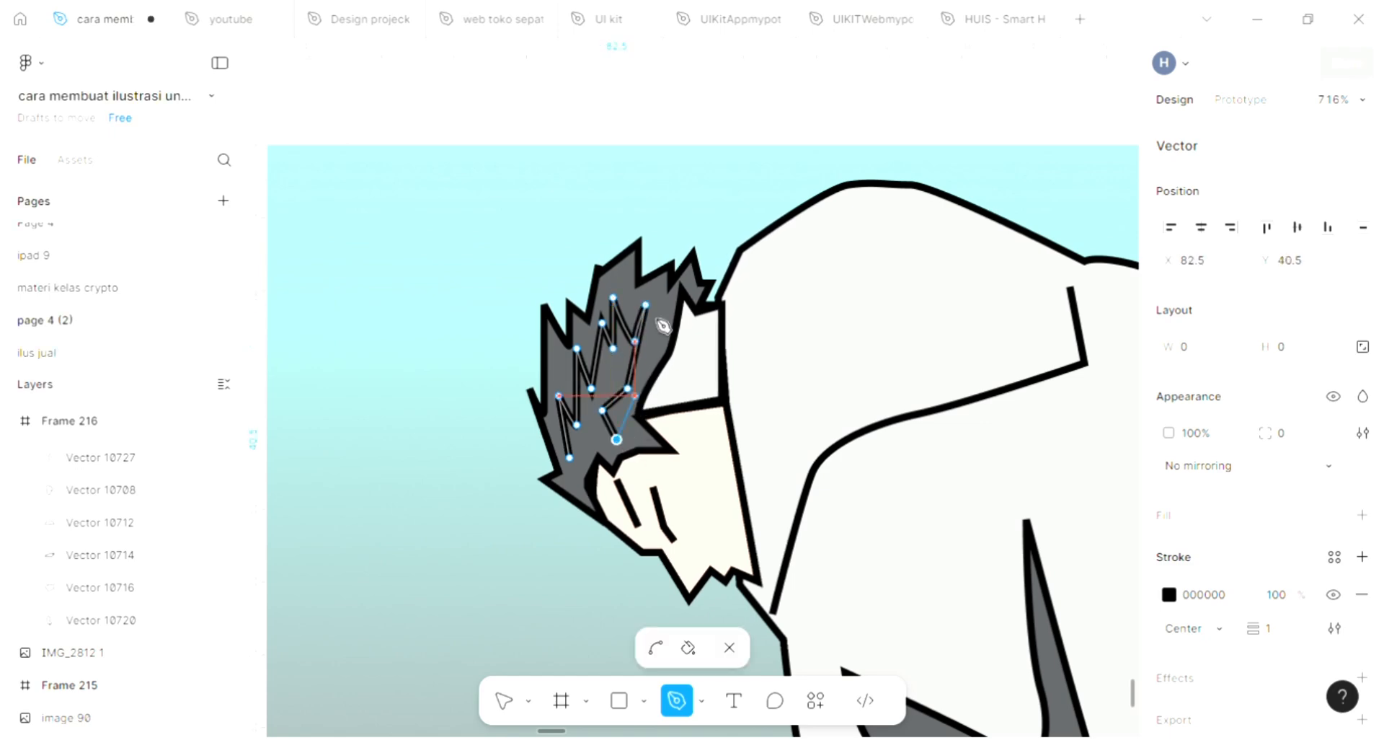
left_click(616, 439)
key("Escape")
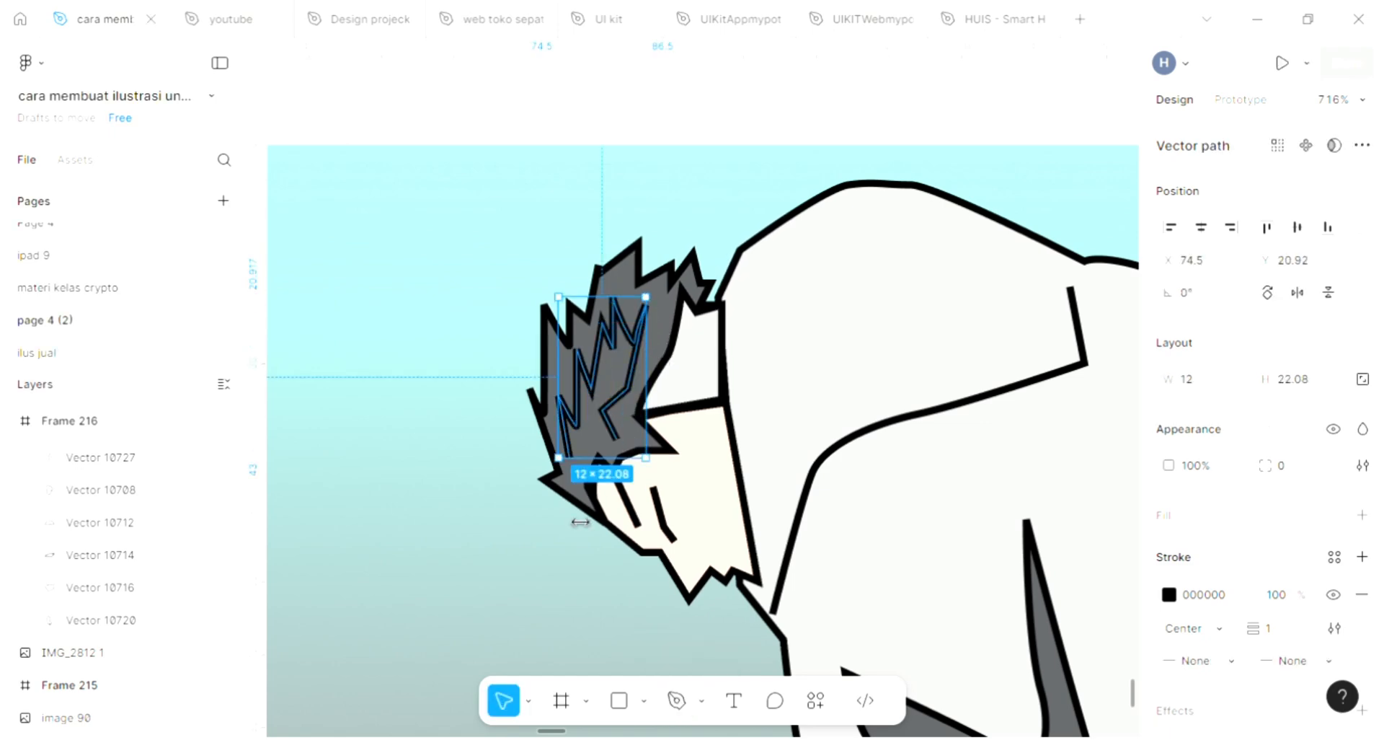
left_click(472, 472)
Step: Draw a shadow shape about 53 × 46 across the upper back with the Pen tool and fill it with dark gray 5C5E60
scroll(472, 472, "down", 4)
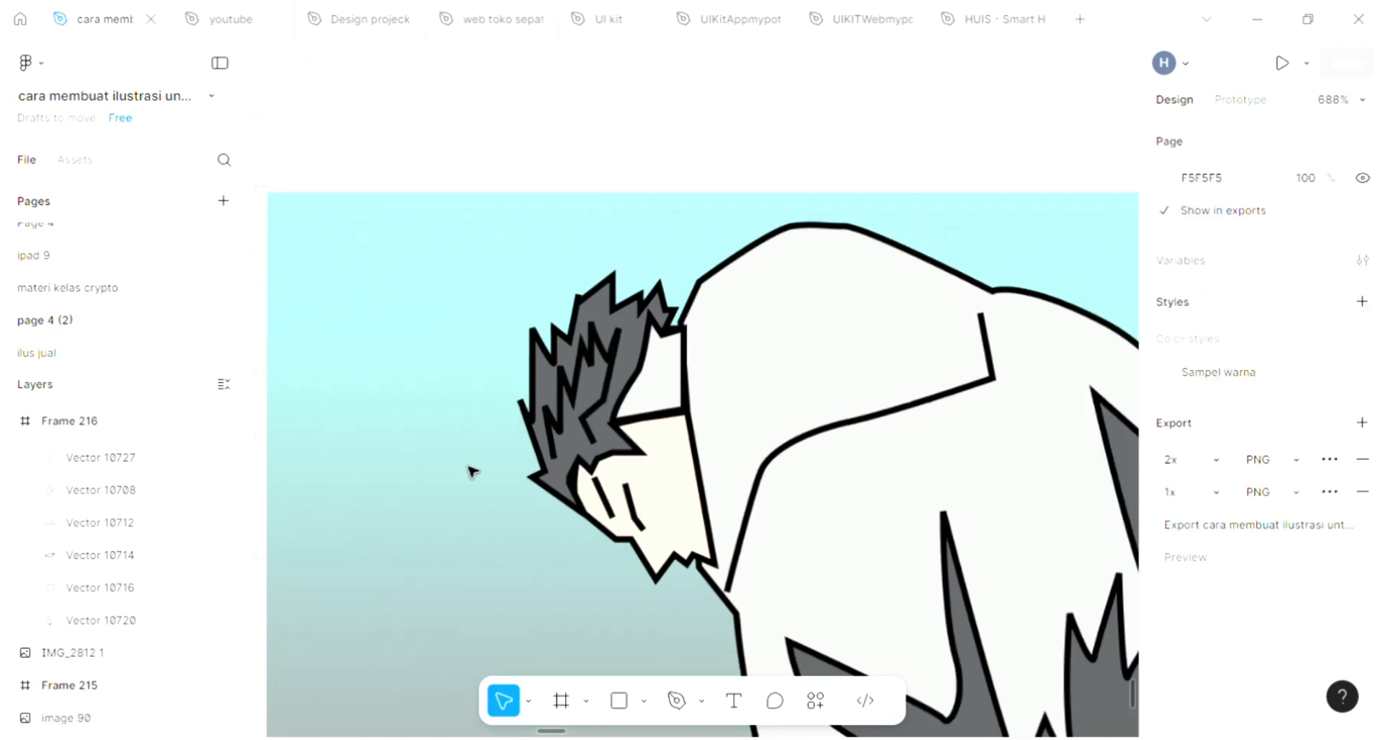
scroll(472, 471, "right", 1)
scroll(472, 471, "right", 1)
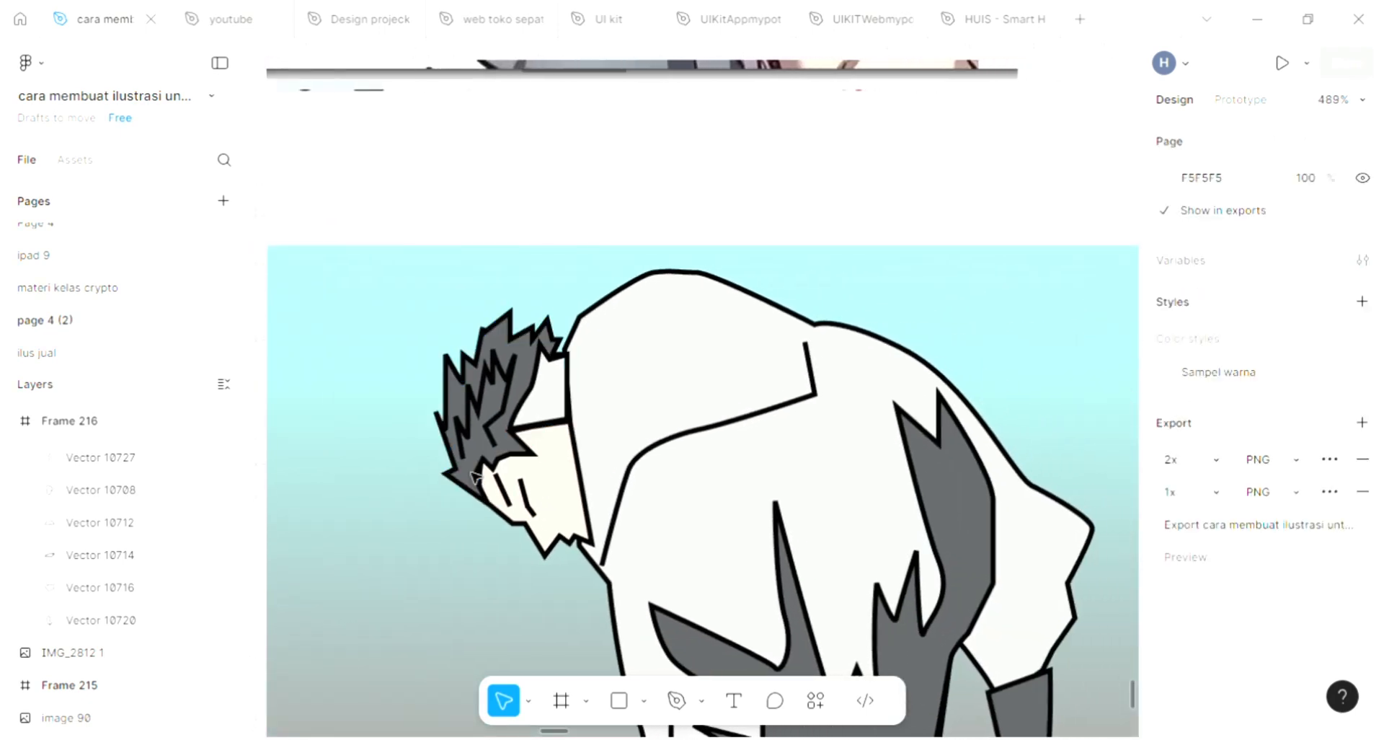
scroll(587, 479, "down", 3)
scroll(591, 664, "down", 2)
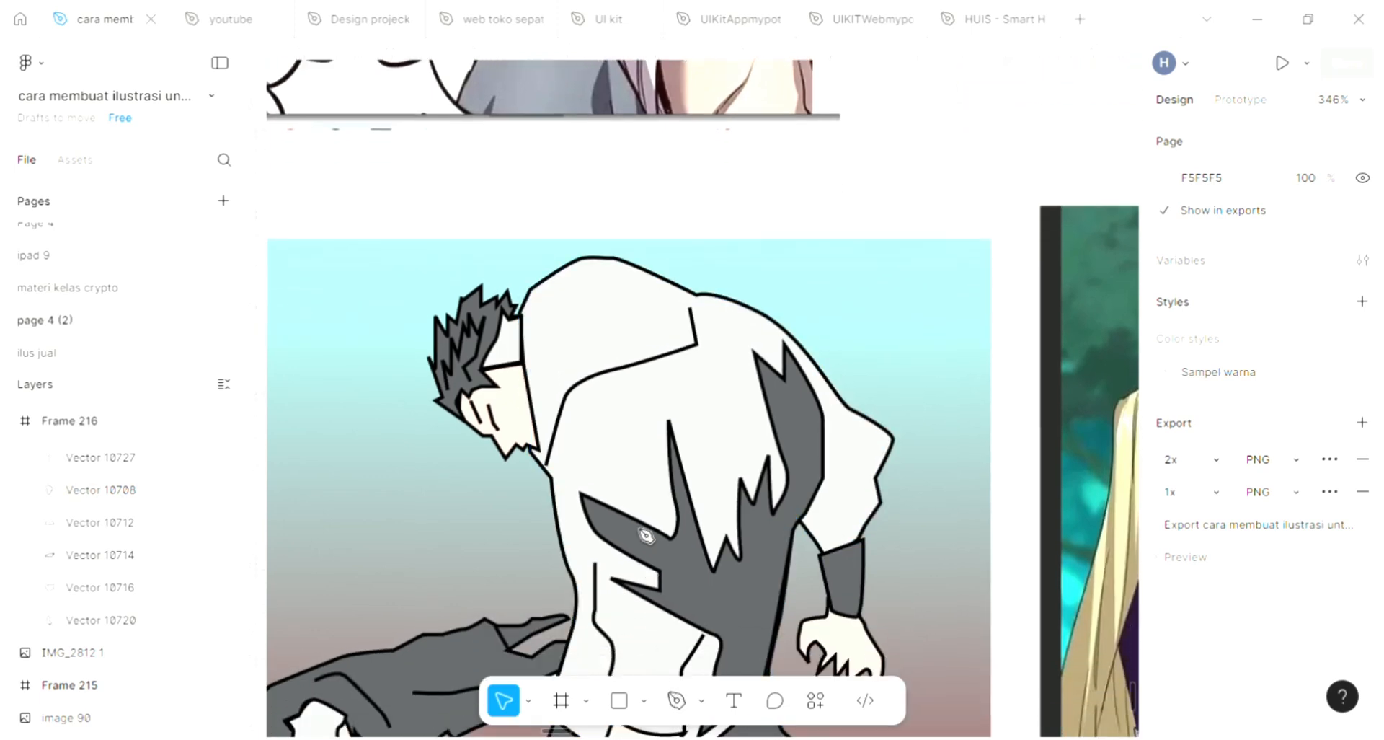
scroll(663, 469, "down", 1)
key("p")
scroll(676, 463, "up", 2)
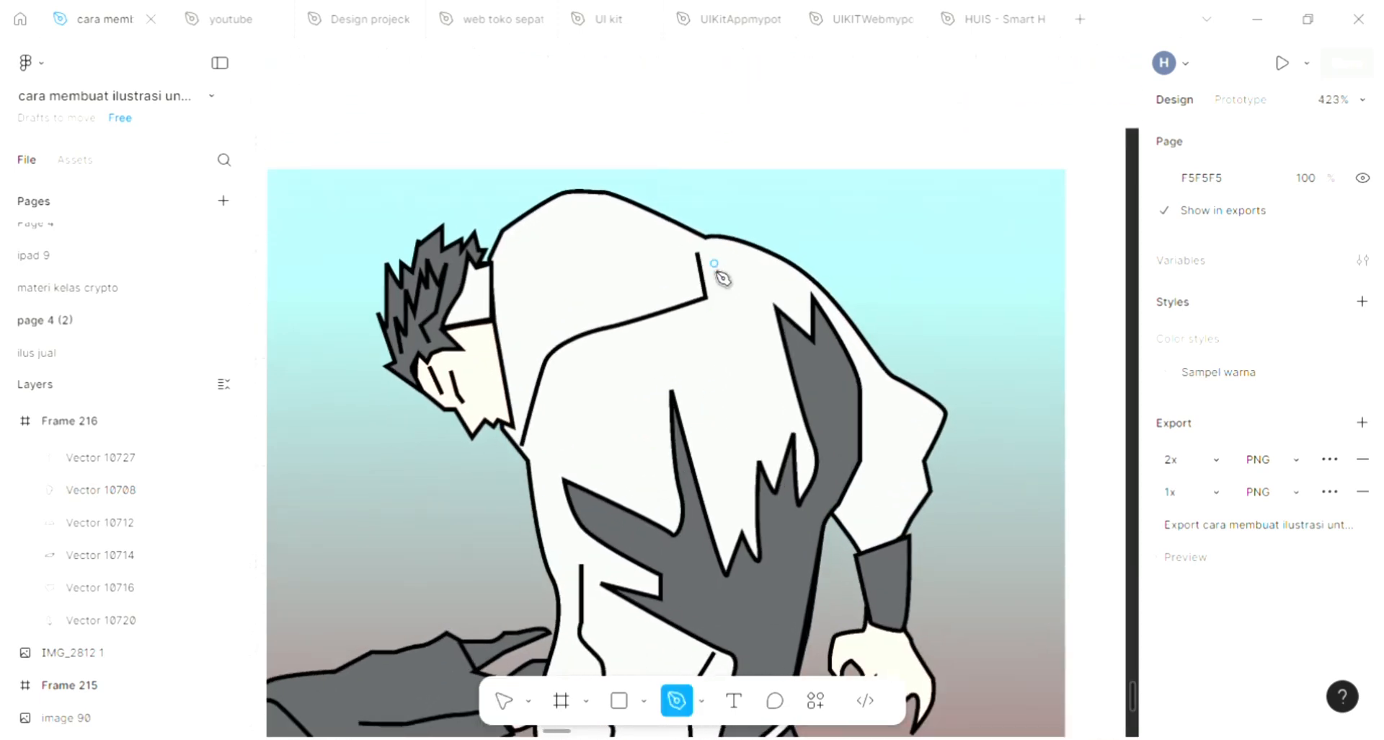
left_click(702, 251)
left_click(737, 337)
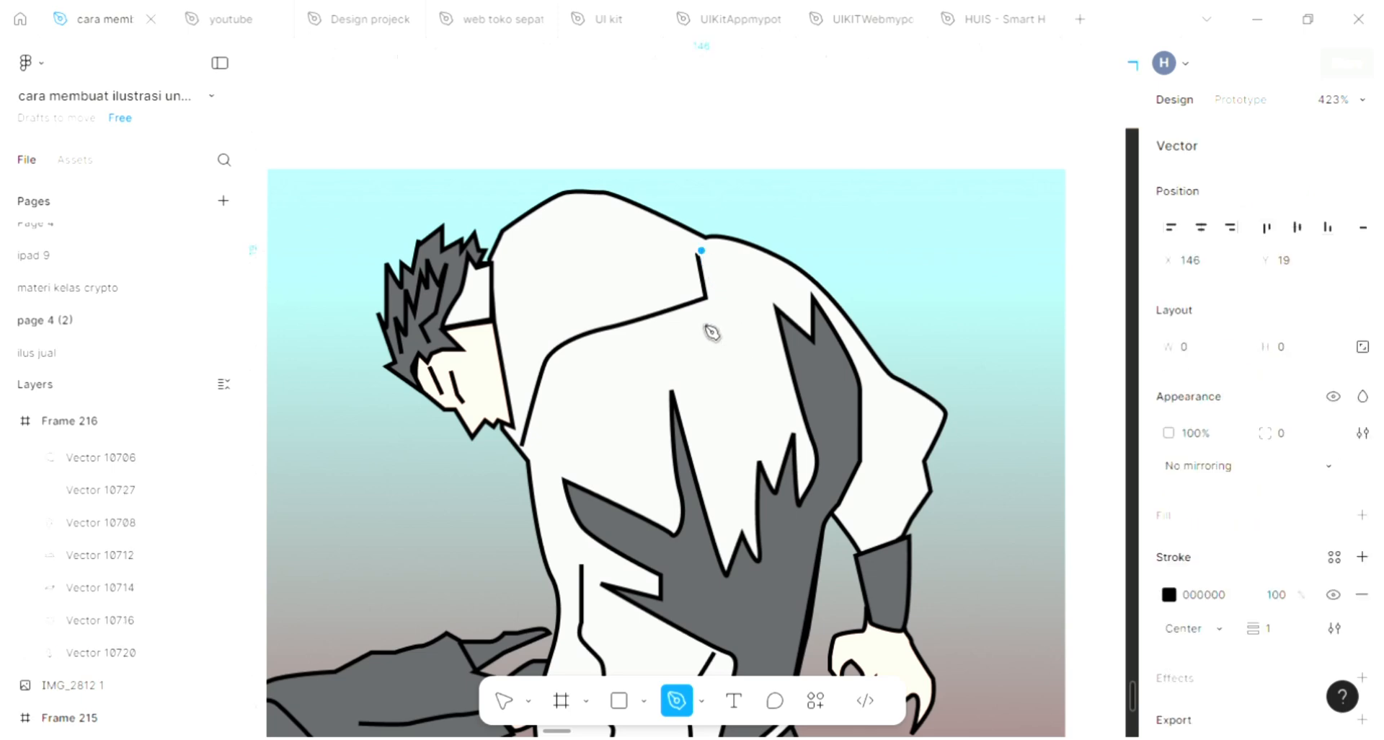
left_click_drag(702, 321, 571, 369)
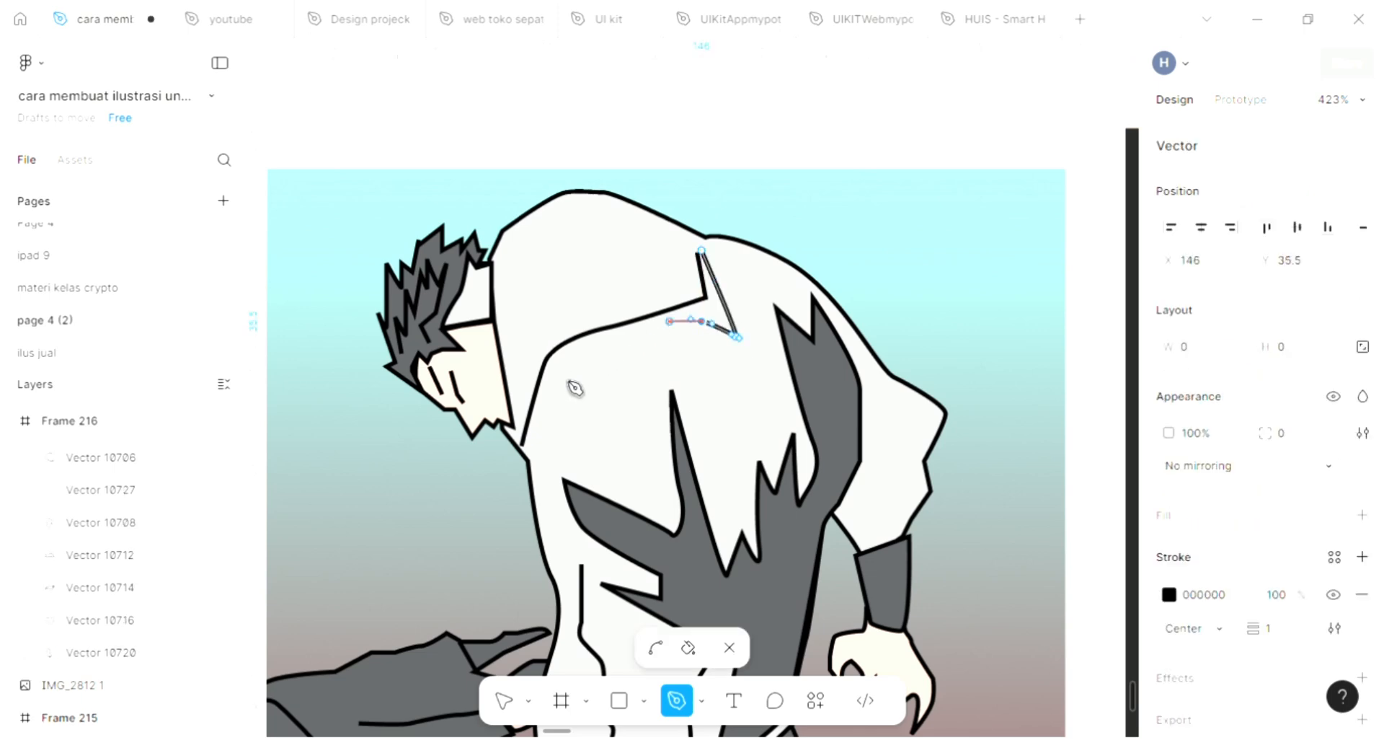
left_click_drag(517, 444, 516, 338)
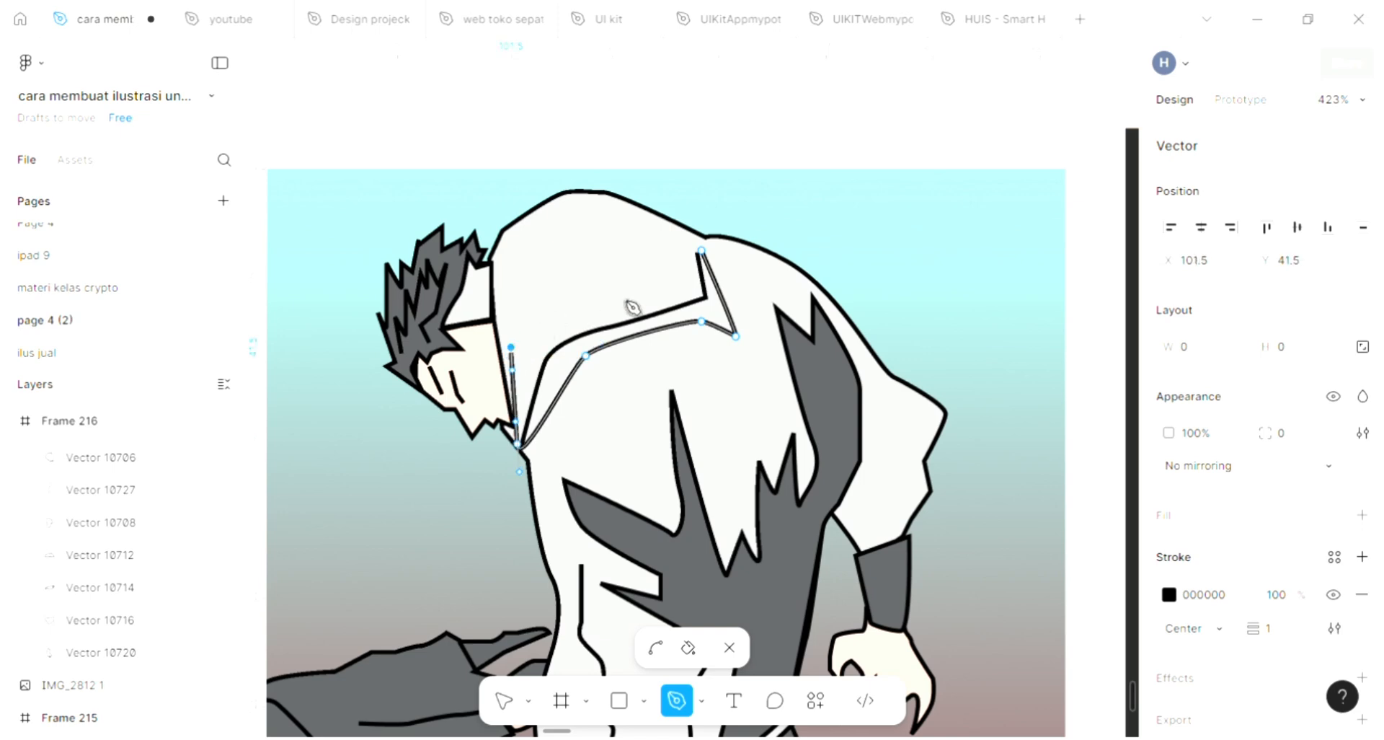
left_click(694, 296)
left_click(702, 252)
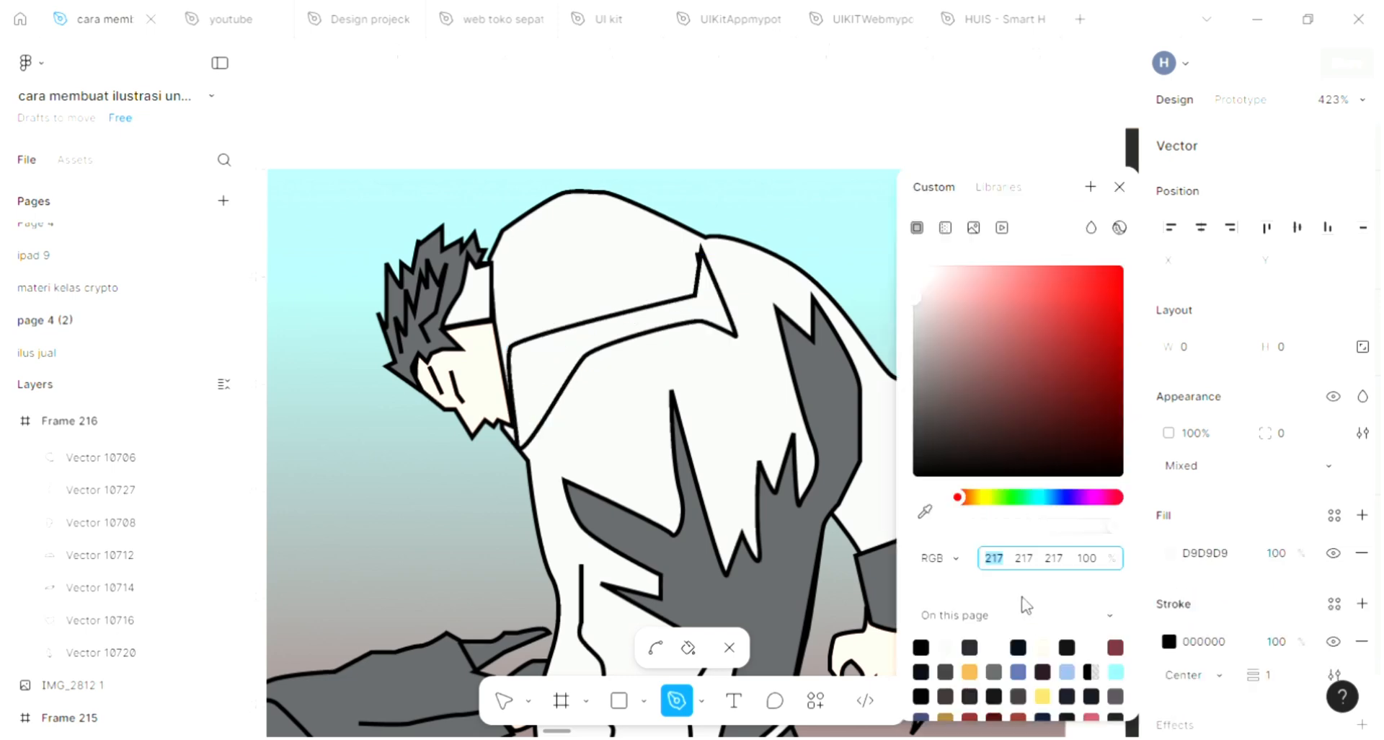
left_click(925, 512)
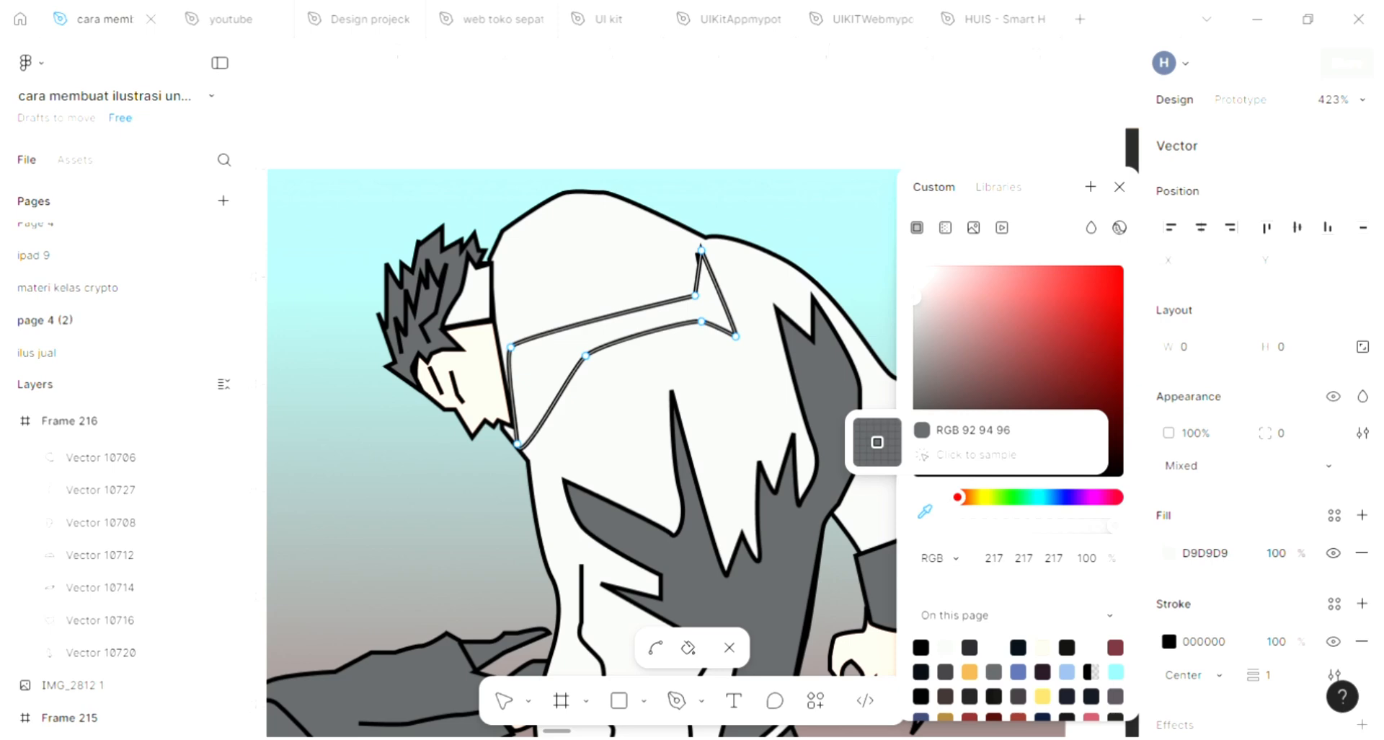
left_click(1002, 195)
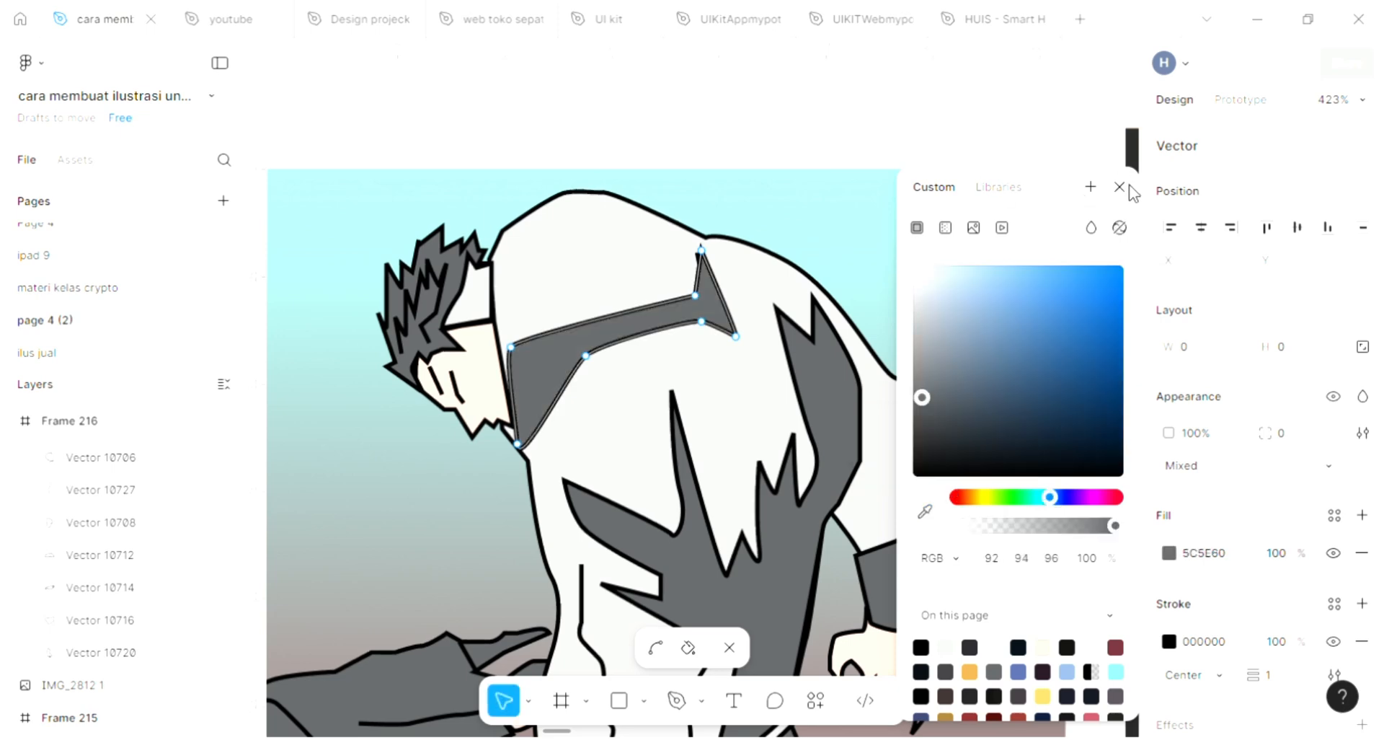
left_click(1117, 188)
key("Escape")
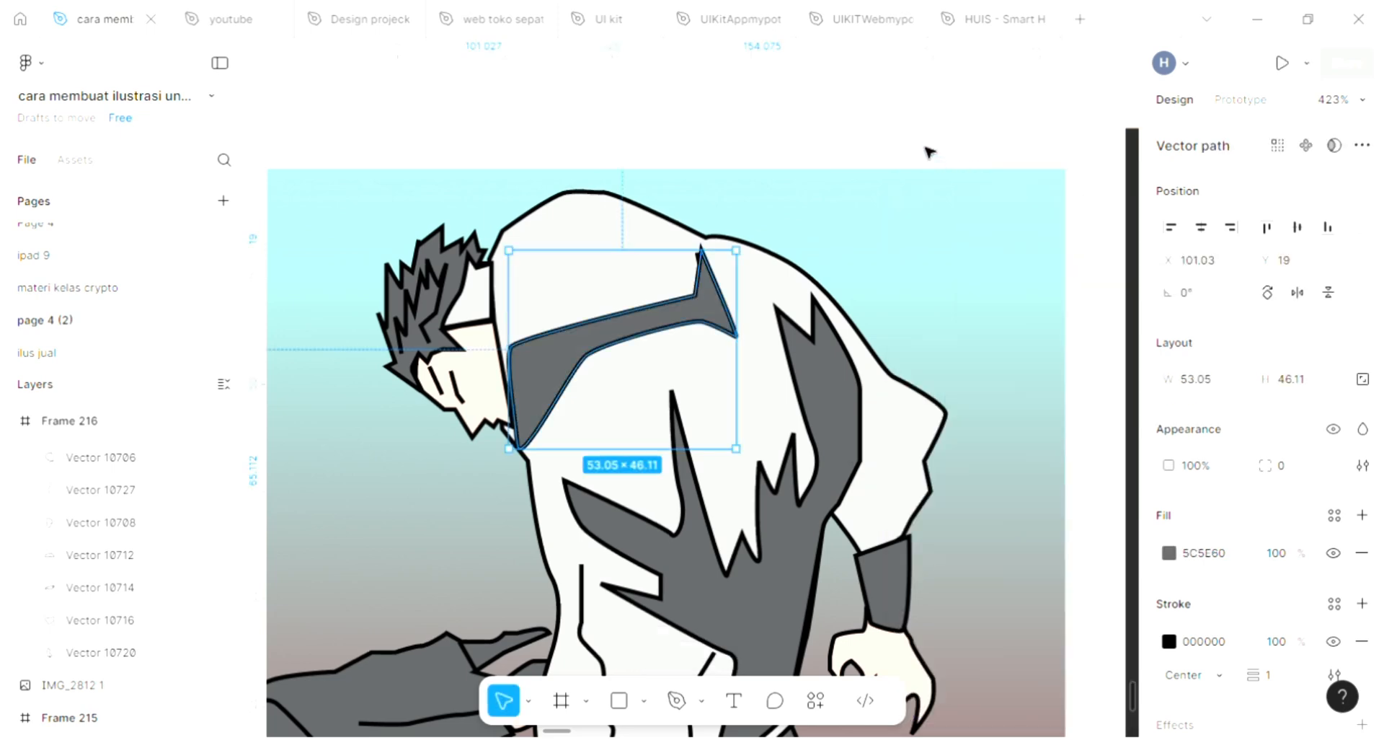
left_click(951, 281)
Step: Draw a short curved fold line across the middle of the dark sleeve with the Pen tool
scroll(951, 281, "down", 5)
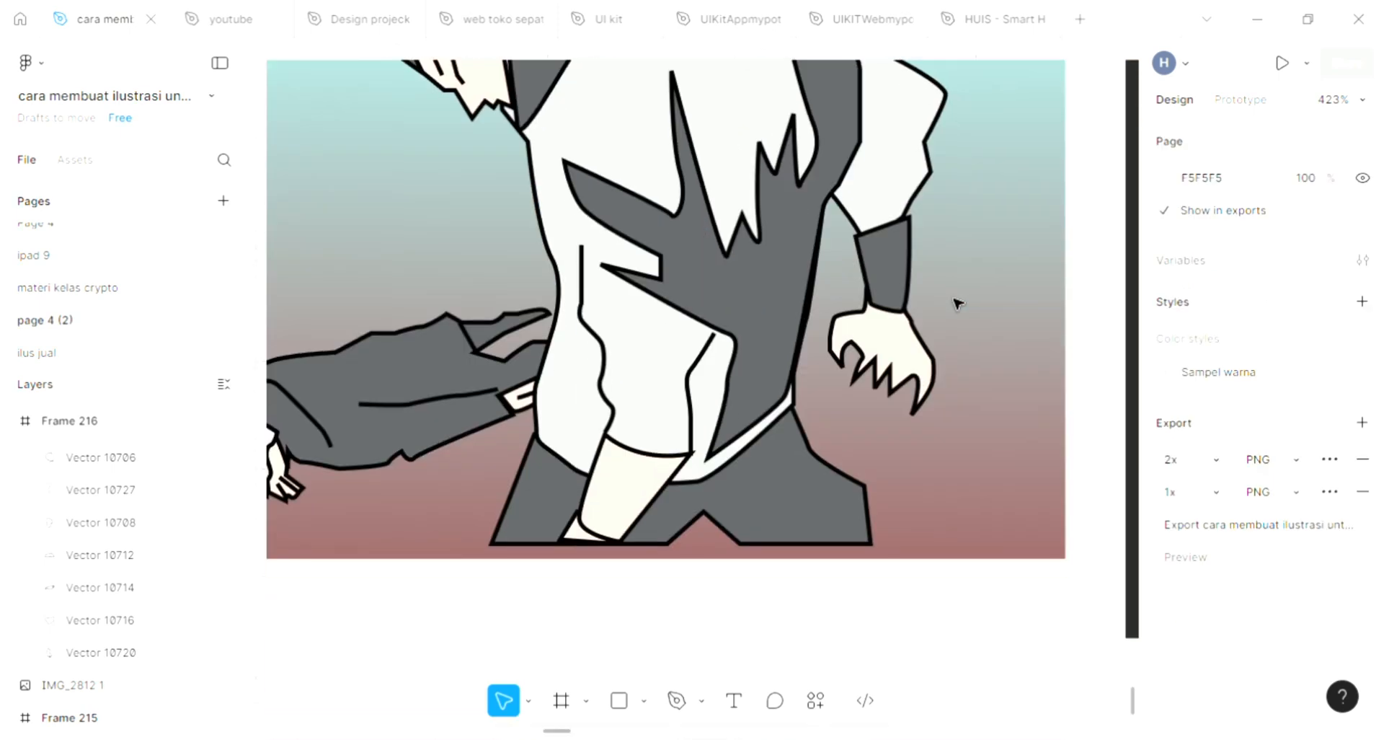
scroll(872, 343, "up", 3)
scroll(874, 389, "left", 3)
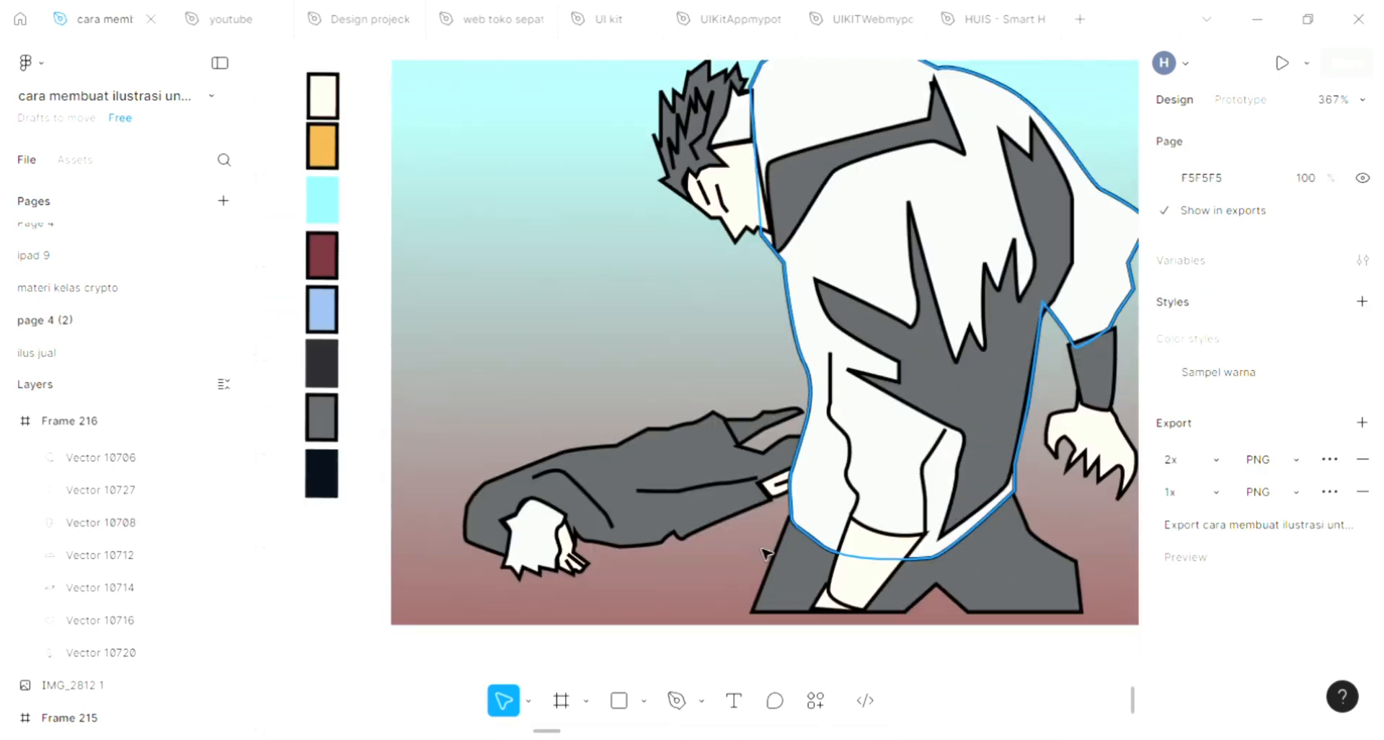
scroll(648, 568, "up", 5)
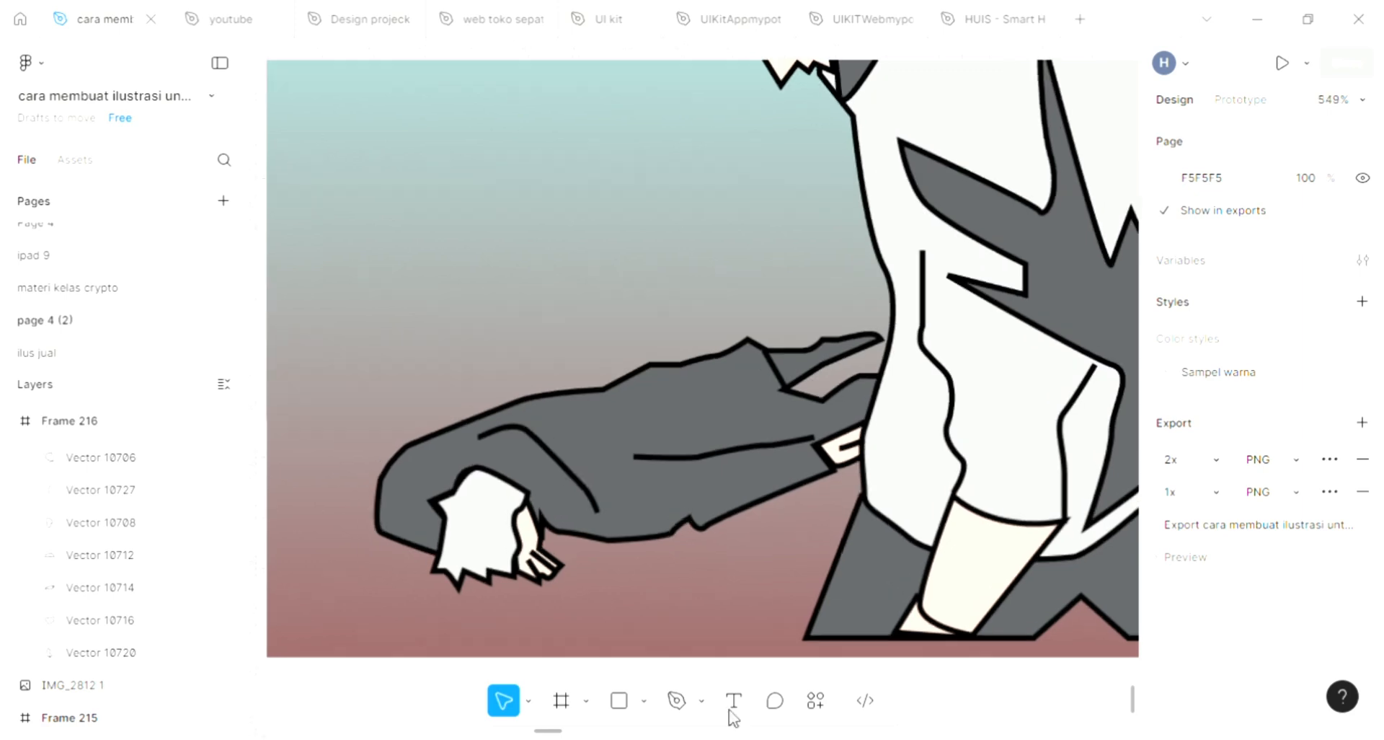
key("p")
scroll(707, 415, "down", 1)
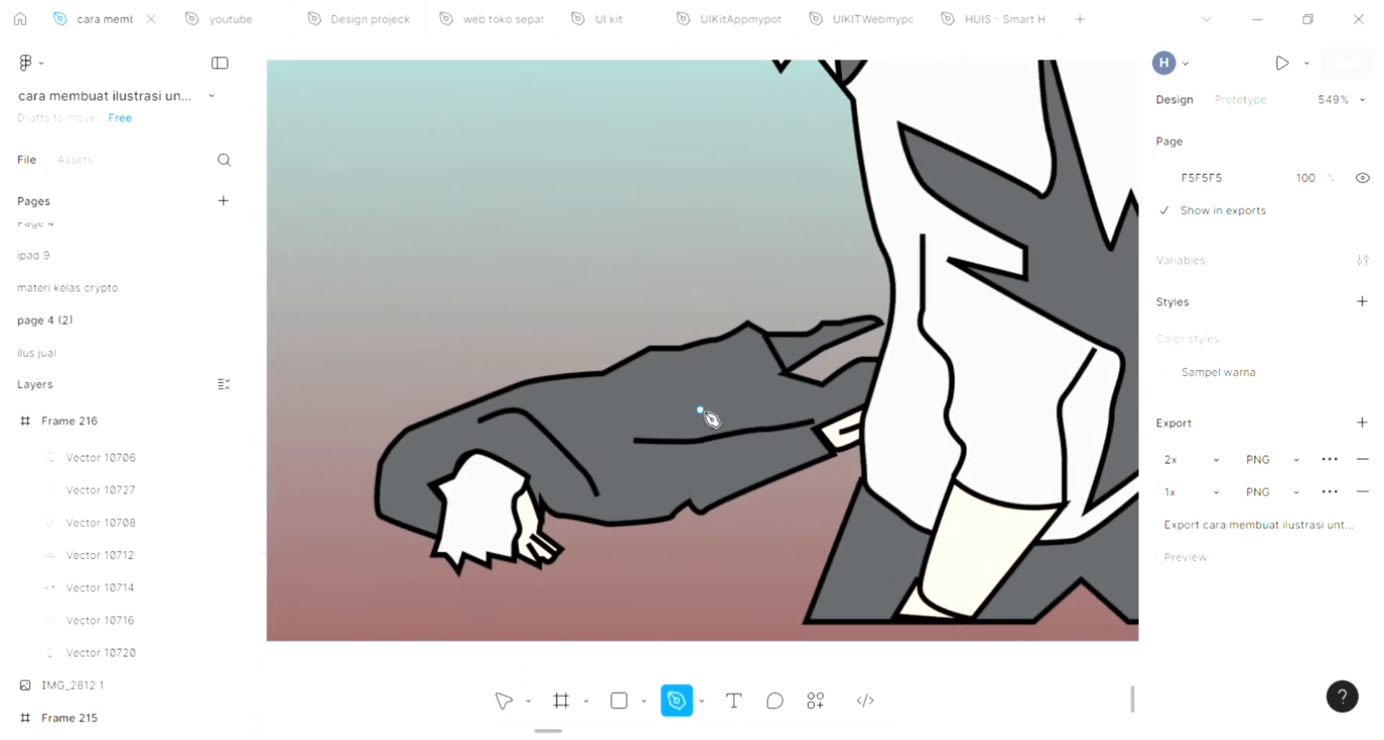
scroll(707, 414, "up", 2)
left_click(641, 353)
left_click(672, 384)
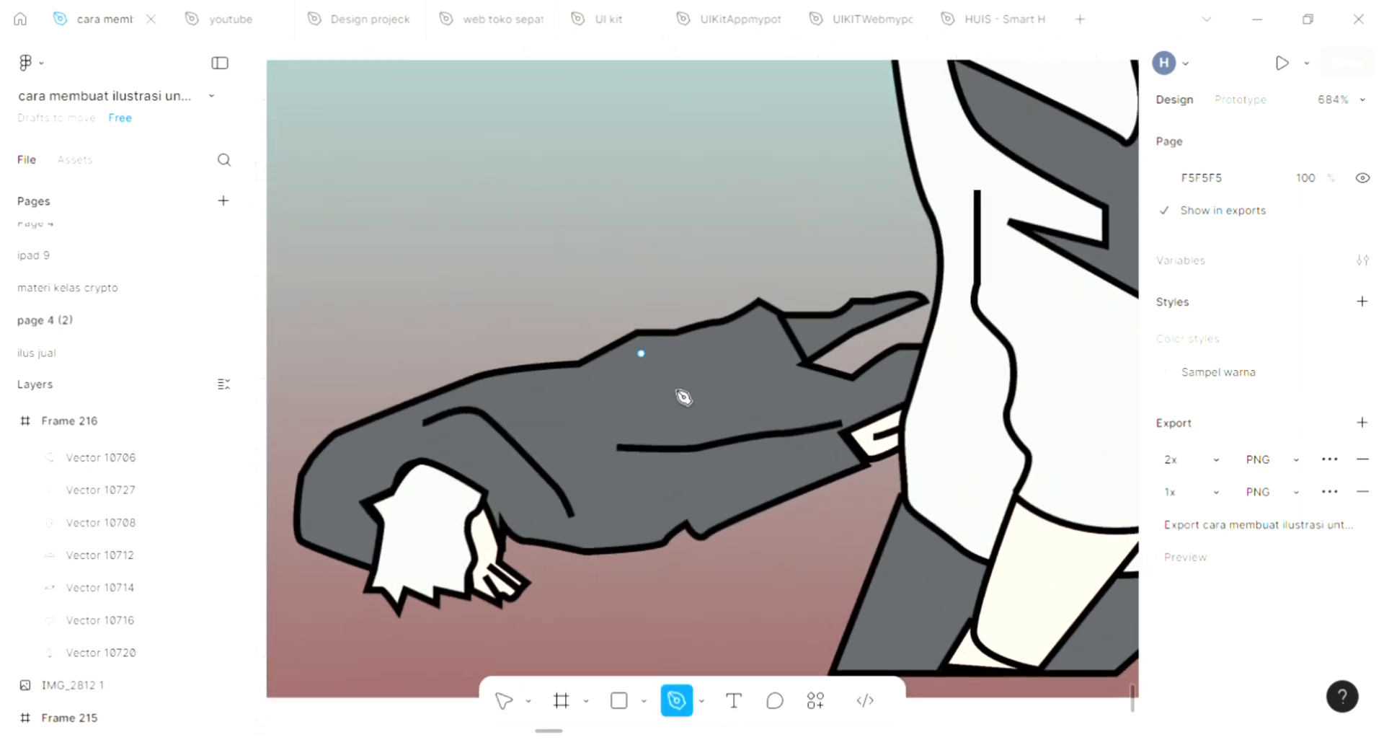
left_click(717, 375)
left_click(786, 399)
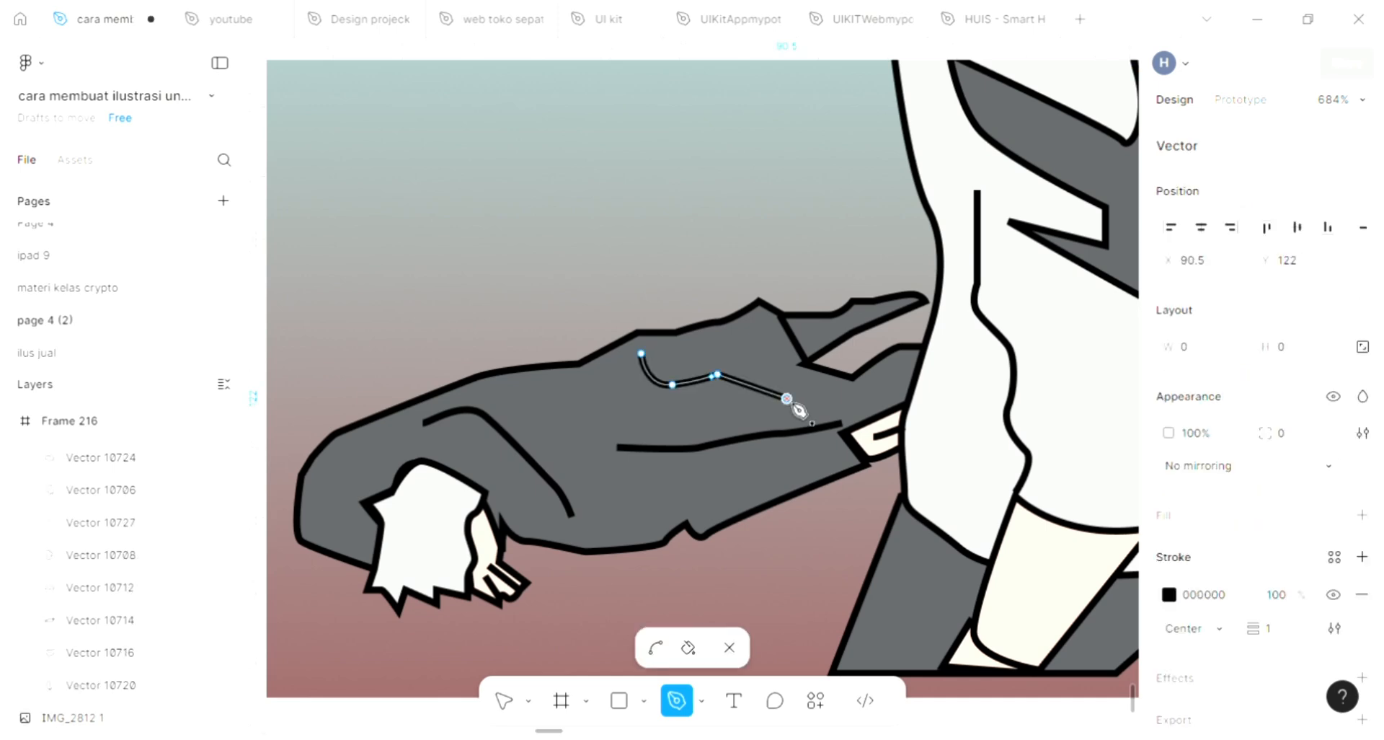
key("Escape")
left_click(570, 281)
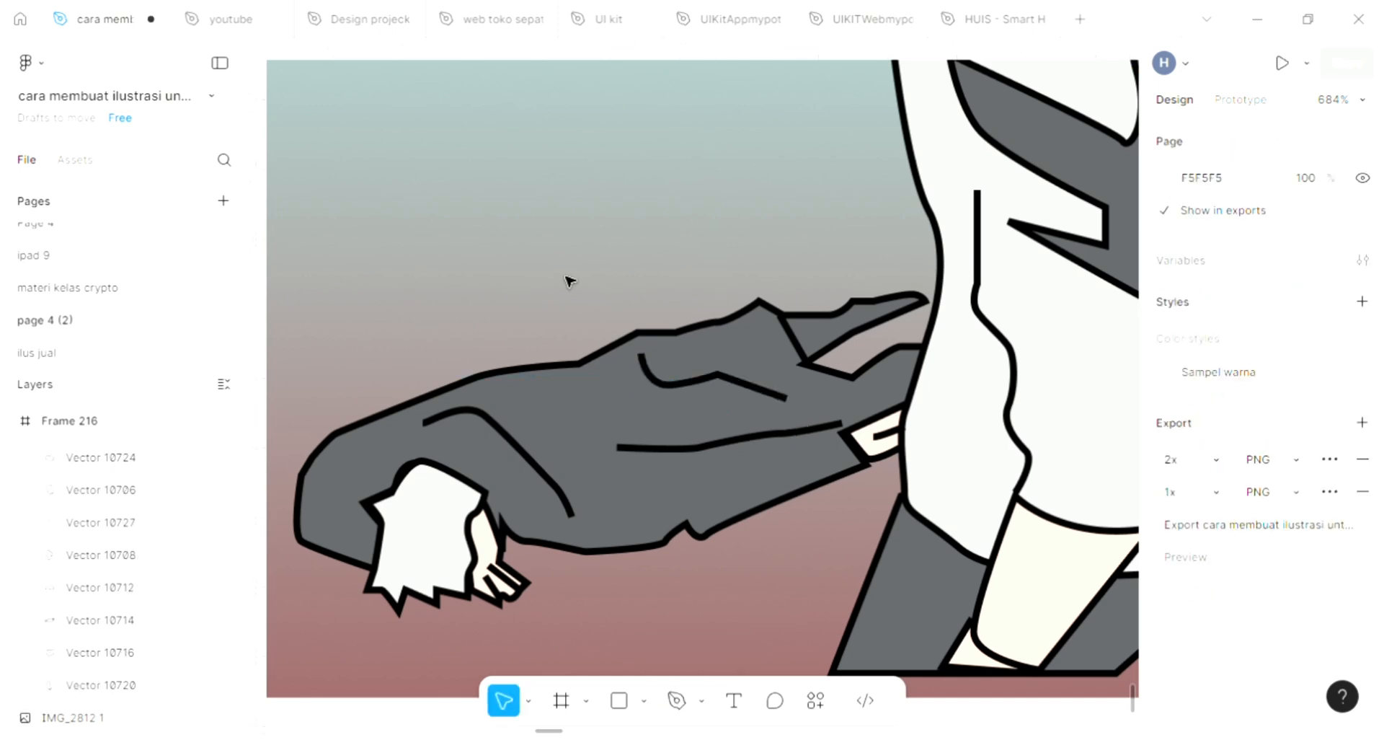
Step: Draw another fold line about 27.5 × 16 across the sleeve with the Pen tool
key("p")
left_click(503, 401)
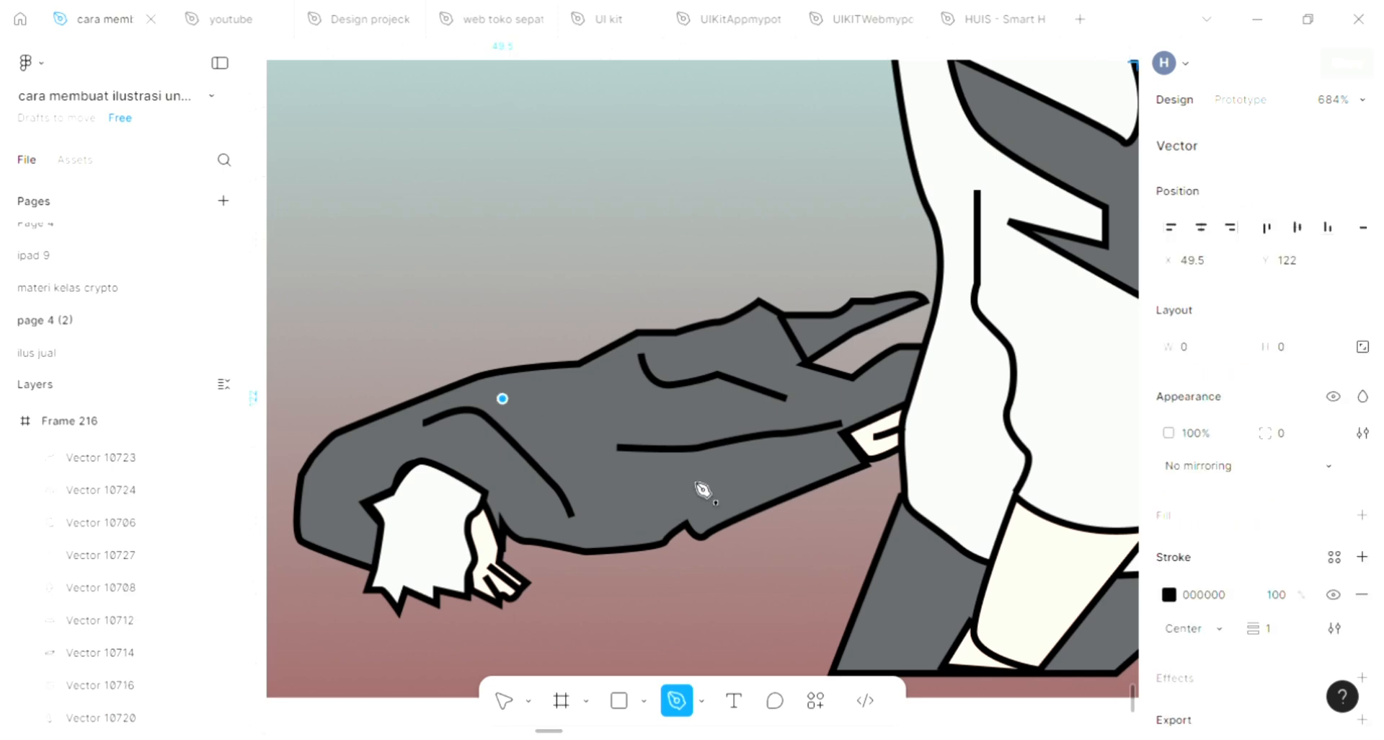
left_click(578, 460)
left_click_drag(612, 509, 627, 510)
left_click(694, 485)
key("Escape")
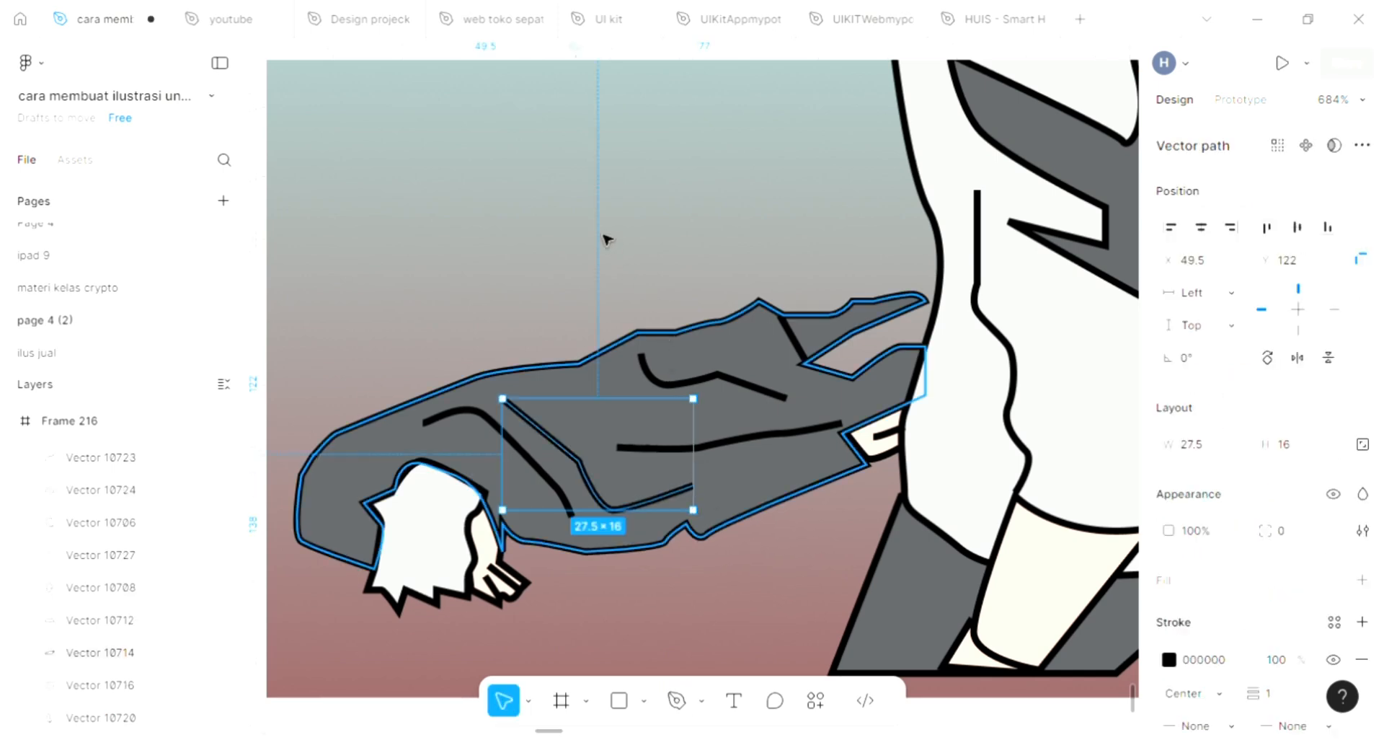
key("Escape")
Step: Draw a zigzag line about 8.5 × 12.6 inside the white hand shape at the sleeve's end with the Pen tool
scroll(492, 518, "down", 2)
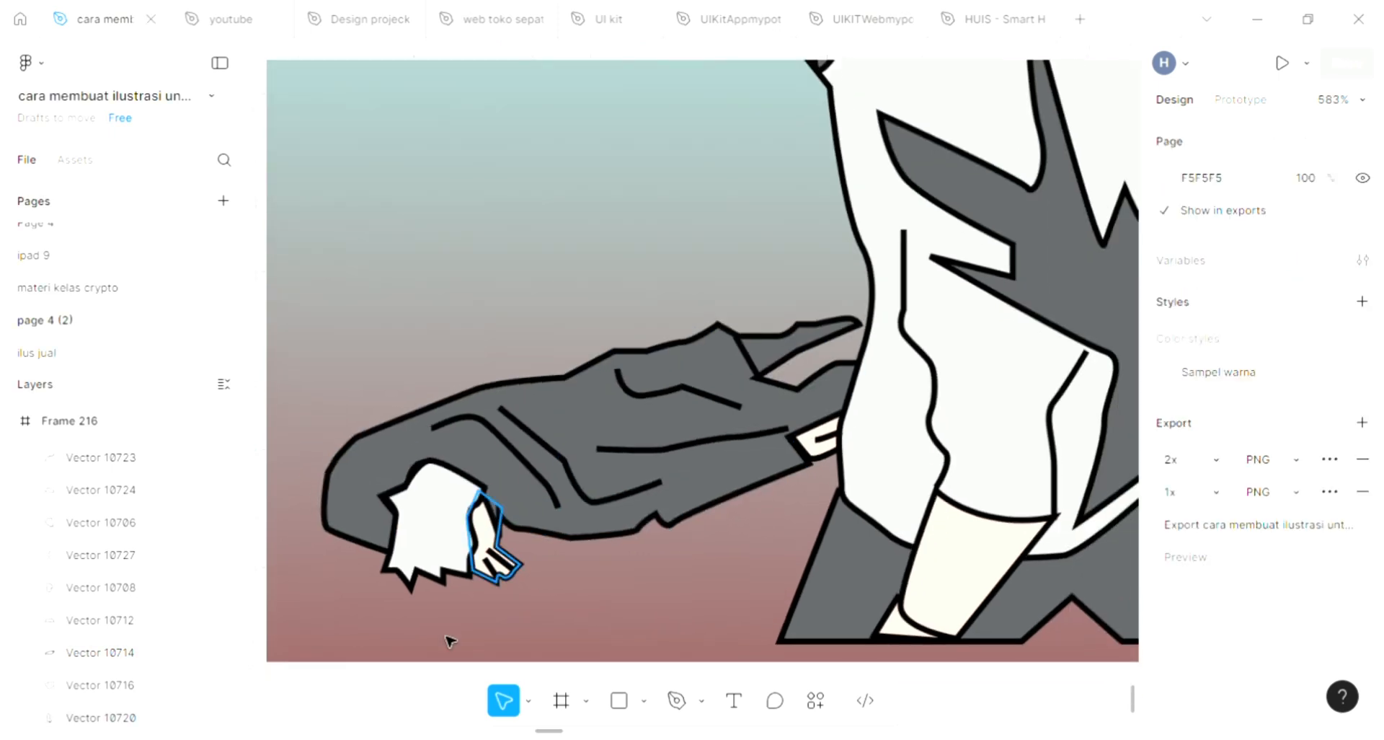
scroll(505, 688, "up", 2)
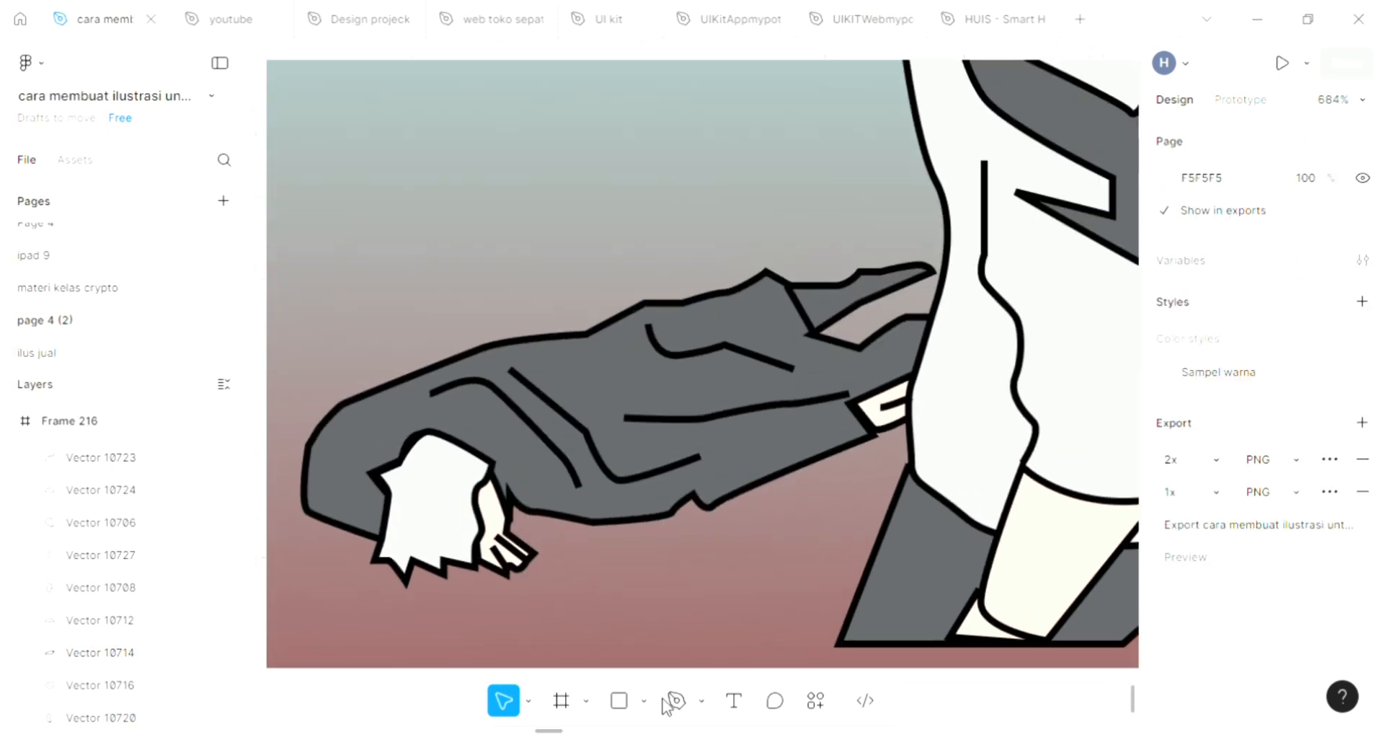
left_click(673, 701)
scroll(608, 611, "left", 5)
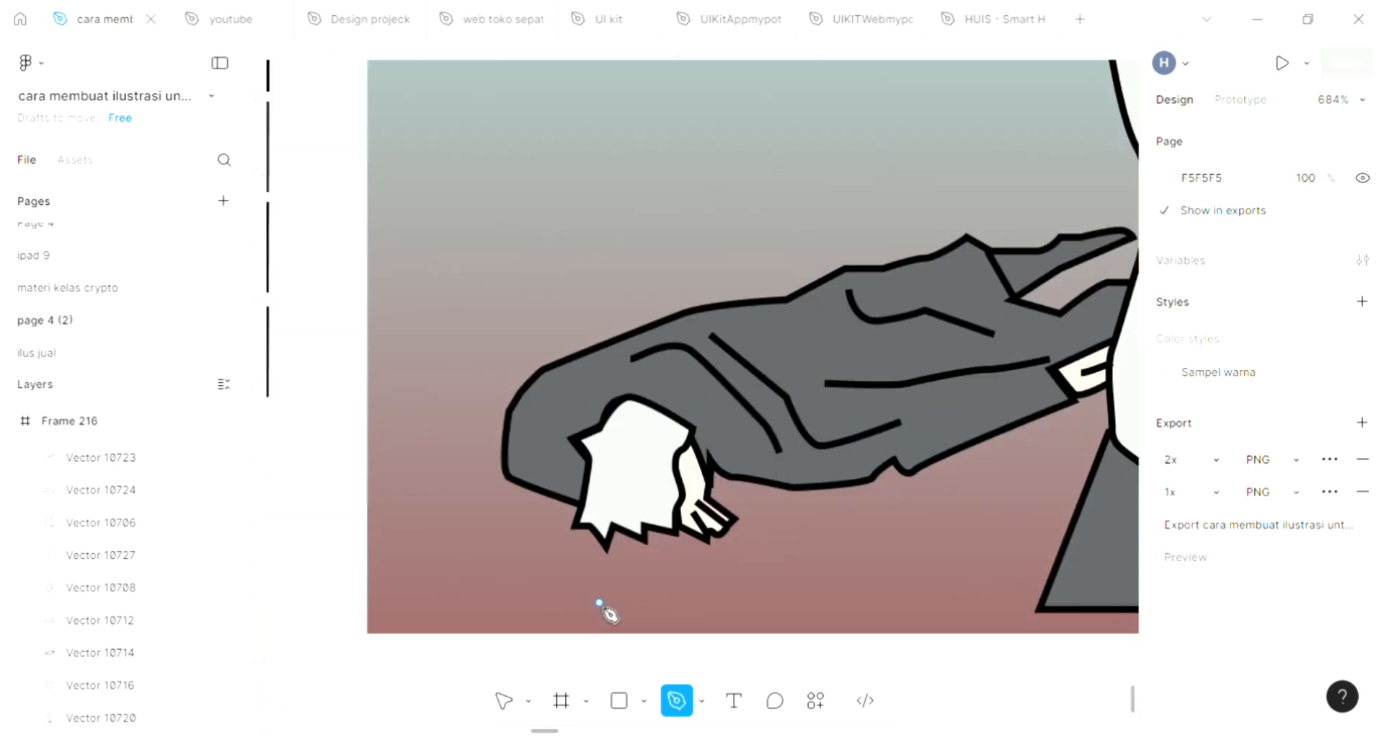
scroll(617, 510, "up", 2)
scroll(619, 504, "up", 1)
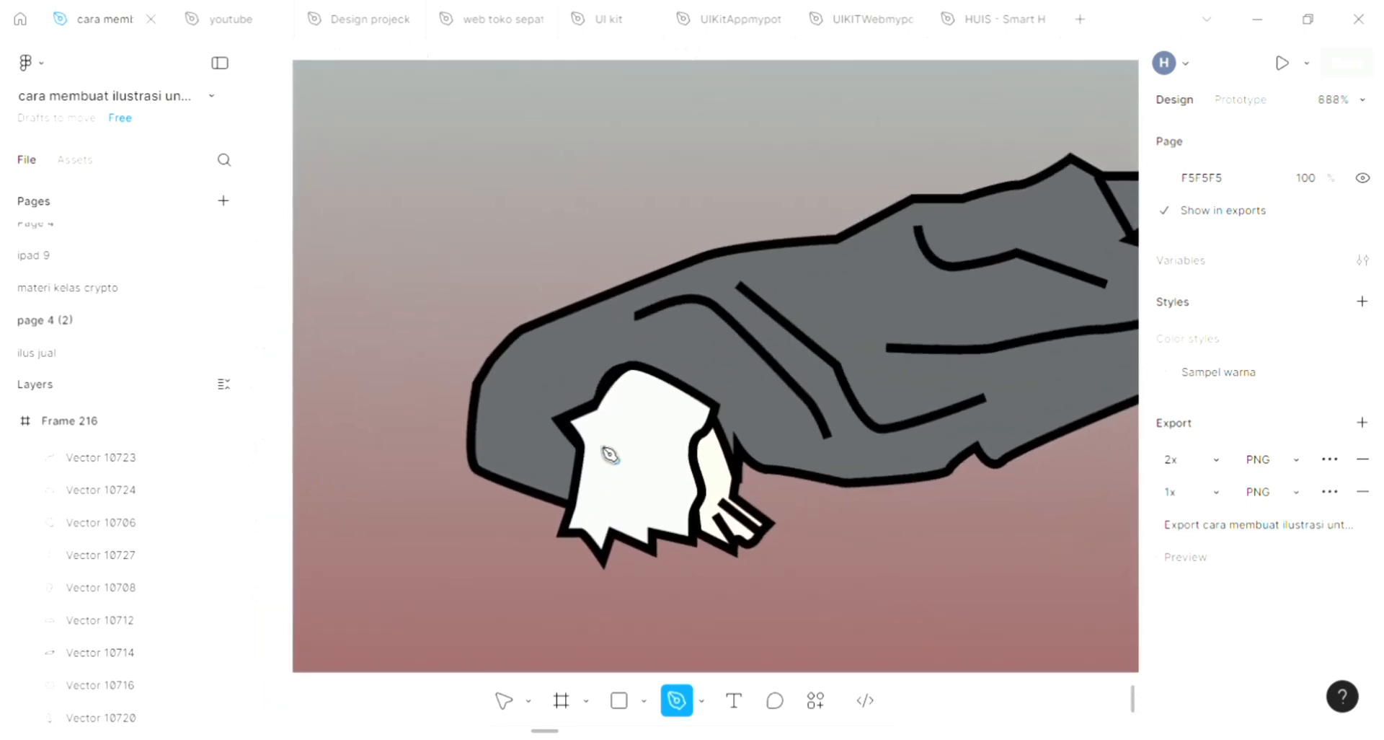
left_click(598, 509)
left_click(633, 402)
left_click(621, 514)
left_click(648, 420)
left_click(647, 514)
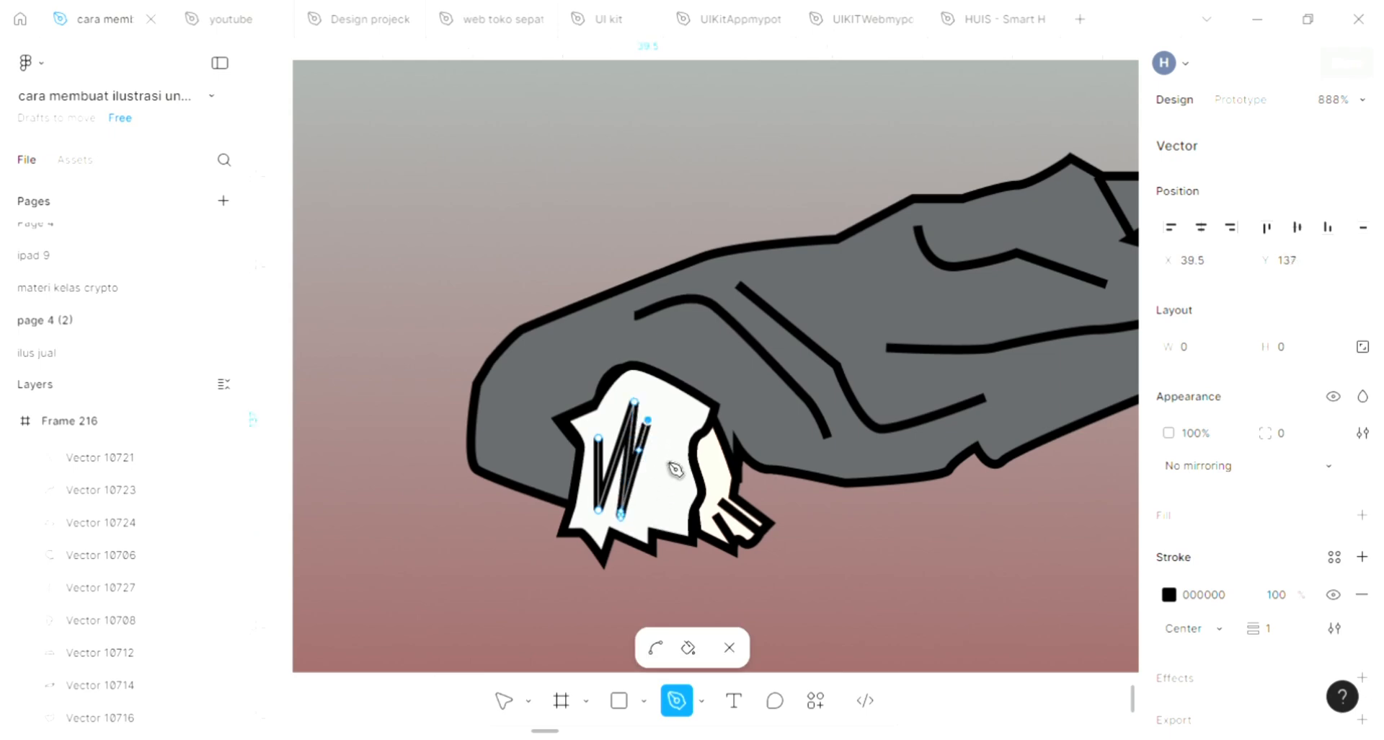
left_click(674, 496)
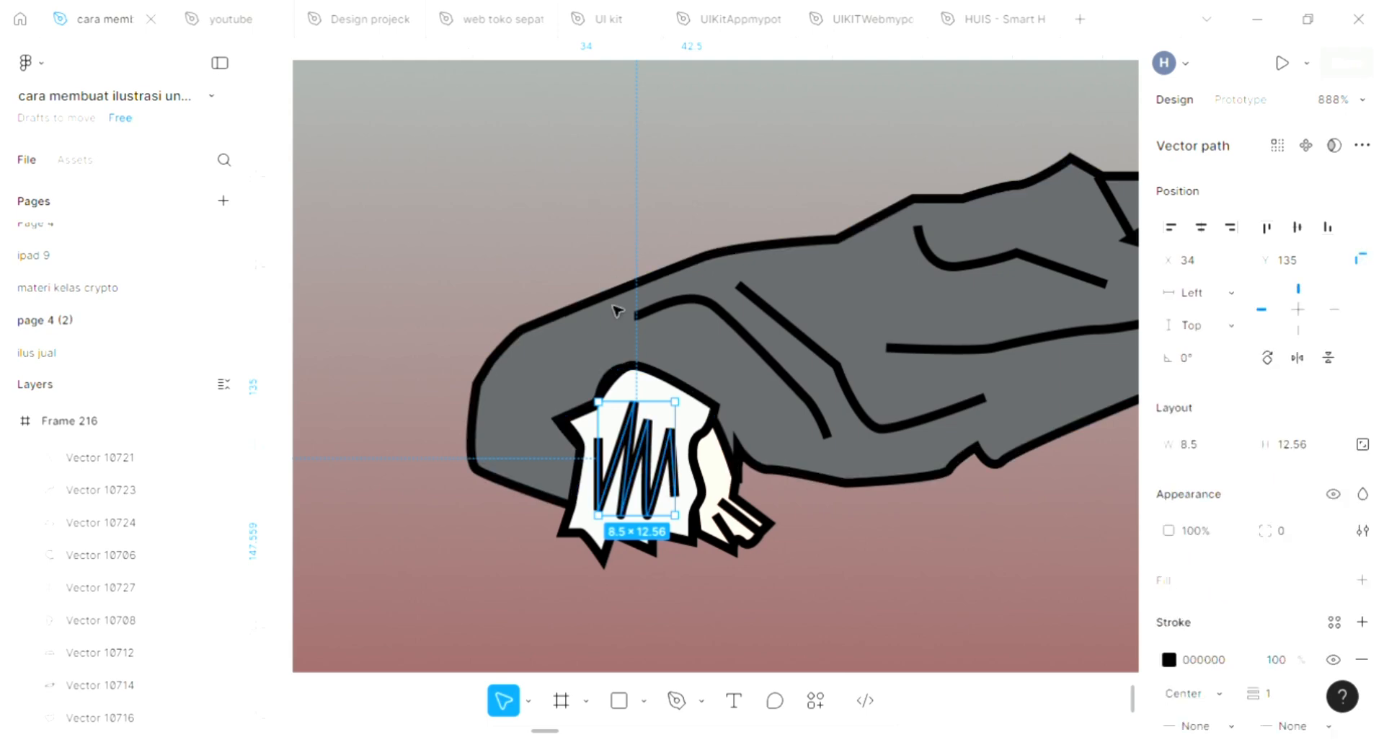
key("Escape")
Step: Adjust the right end of the long fold line on the sleeve, resizing it to about 61 × 15
scroll(572, 467, "down", 2)
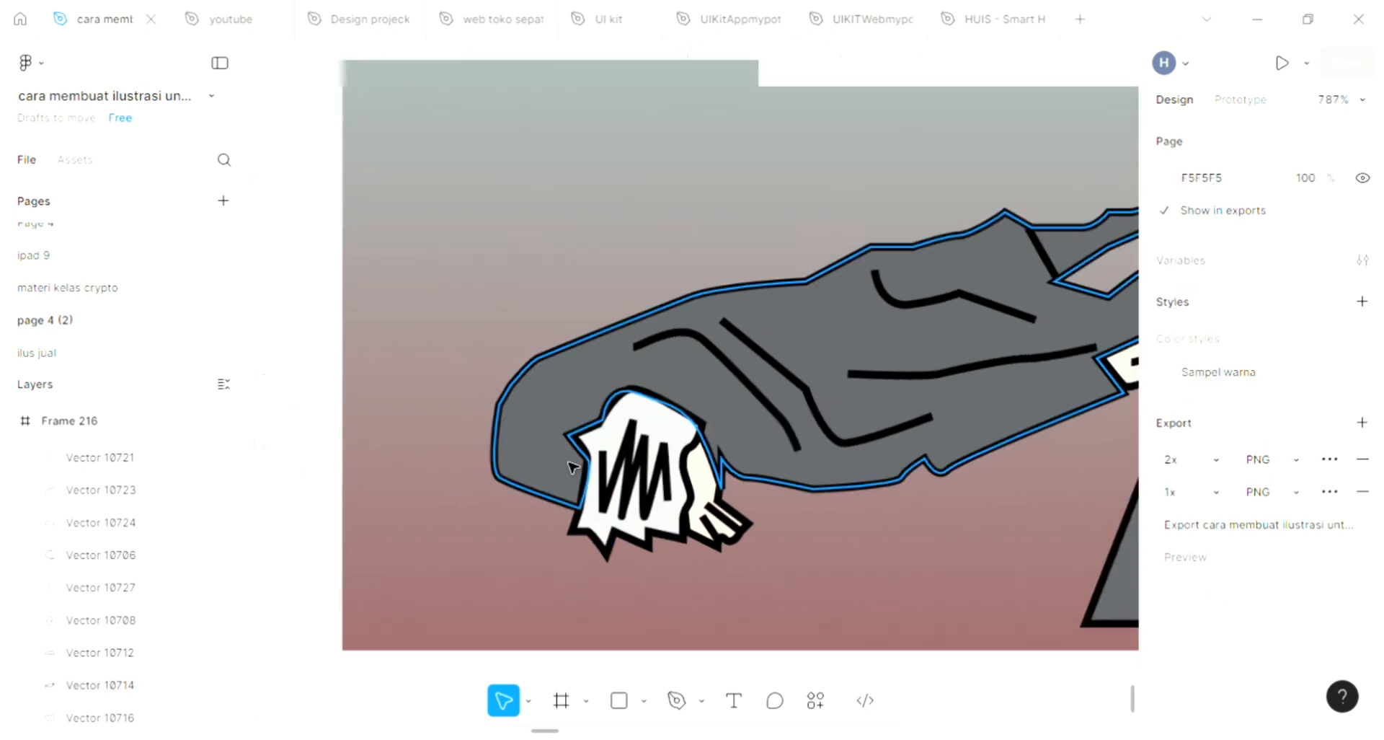
scroll(571, 467, "down", 2)
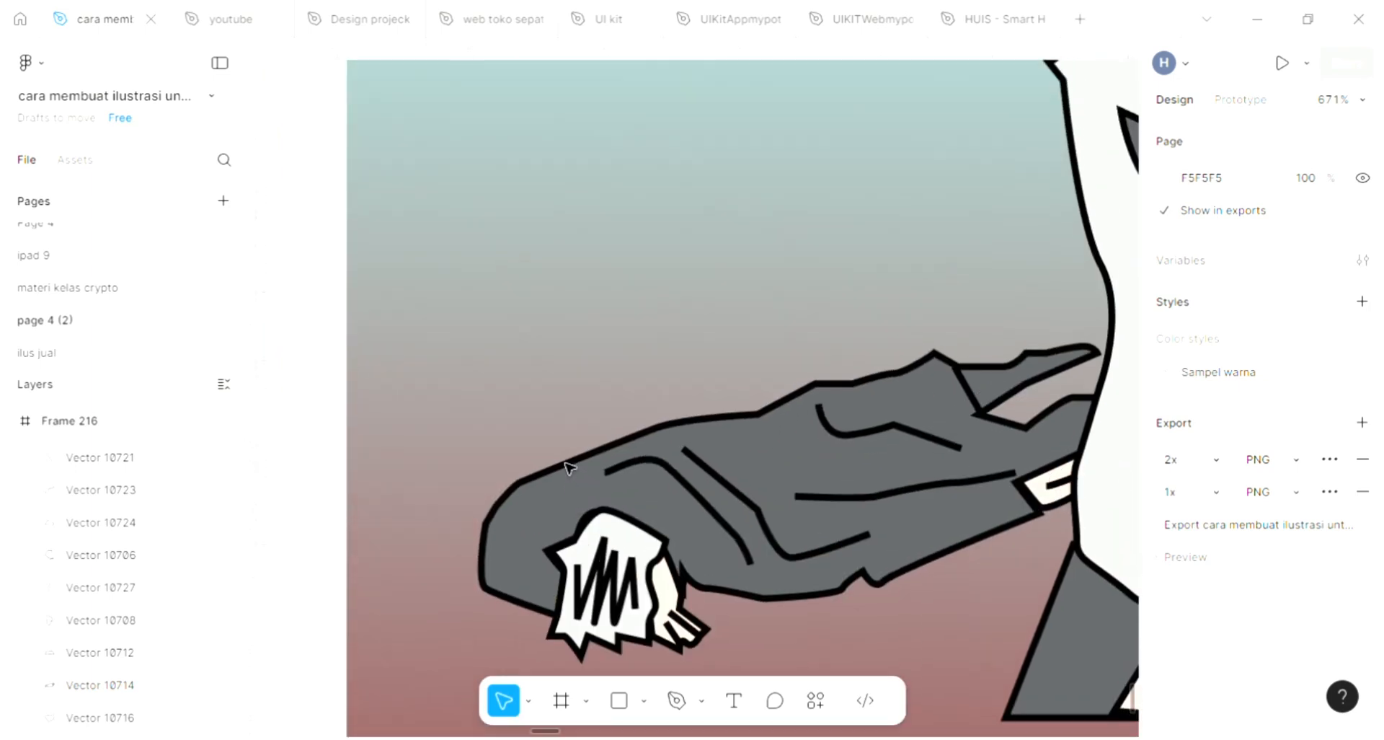
scroll(569, 467, "right", 1)
scroll(1053, 496, "up", 4)
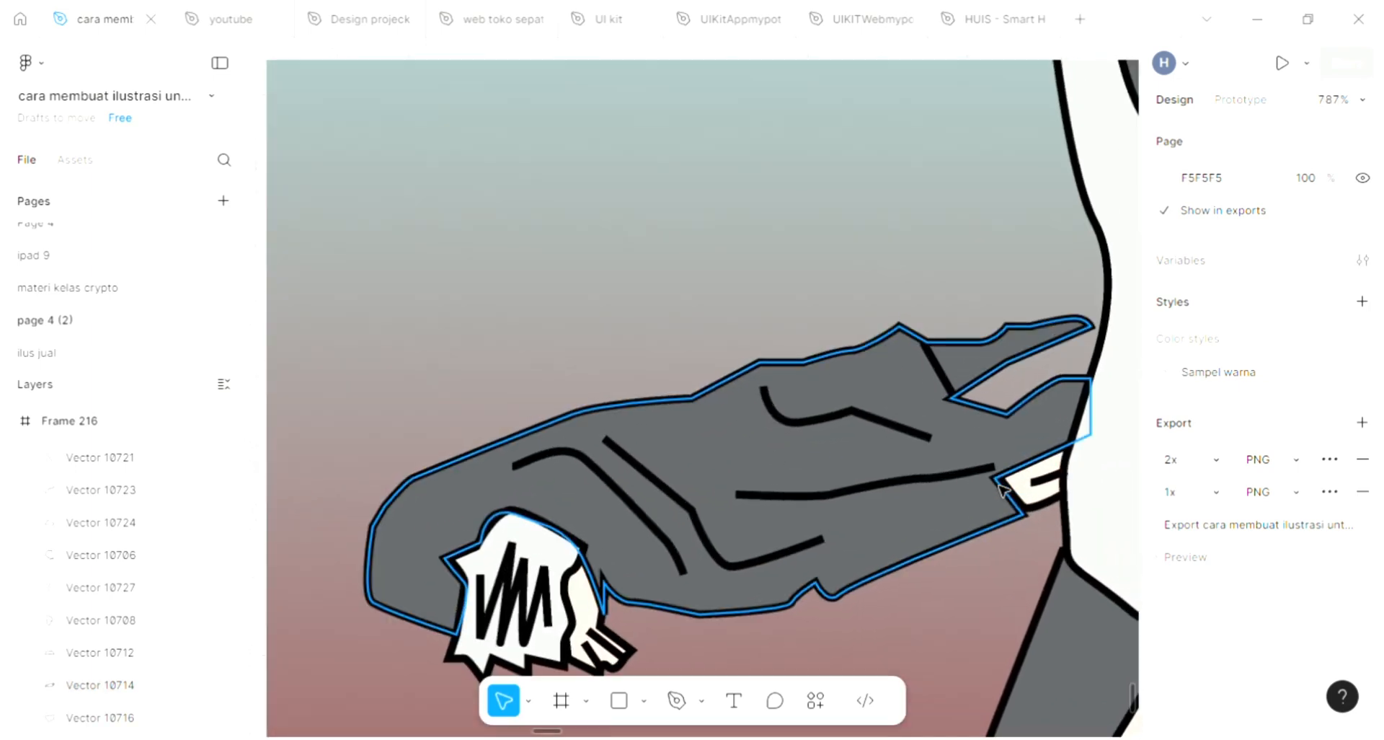
left_click(989, 474)
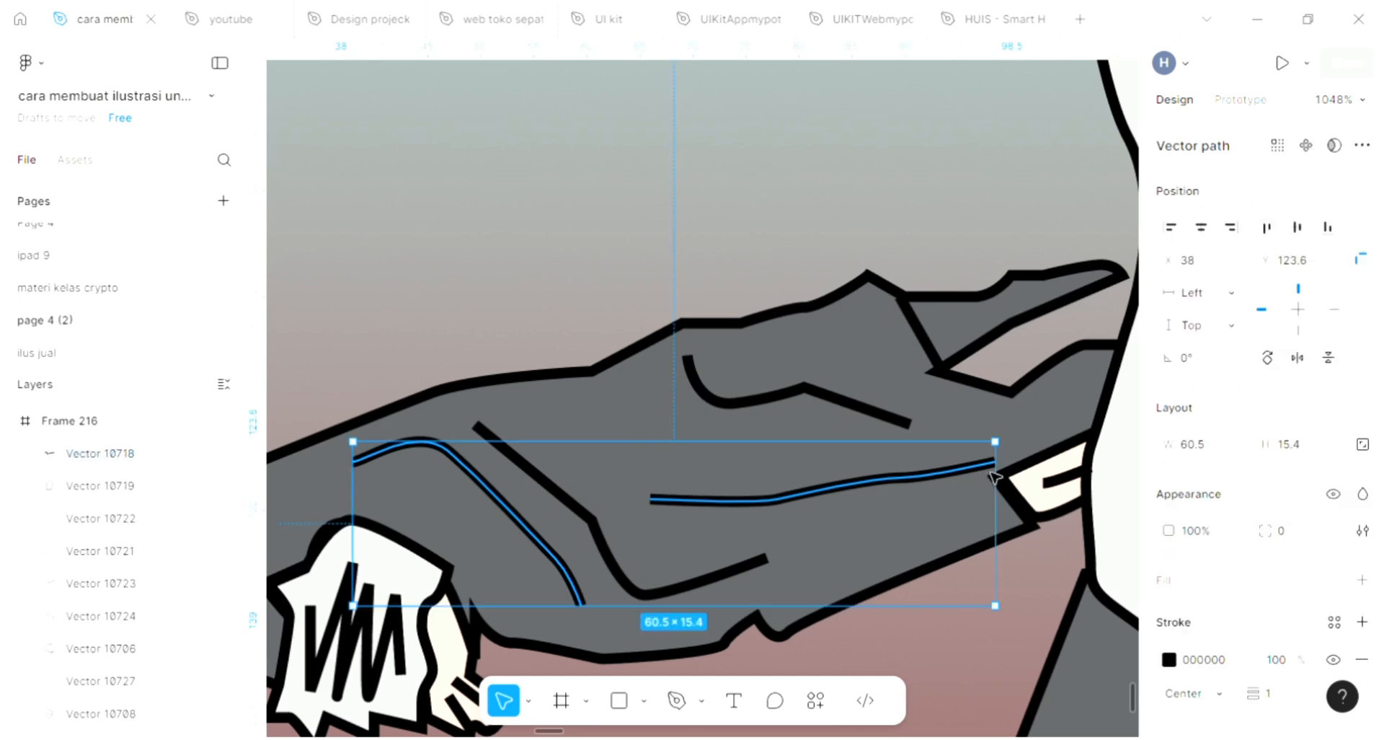
double_click(994, 473)
key("Escape")
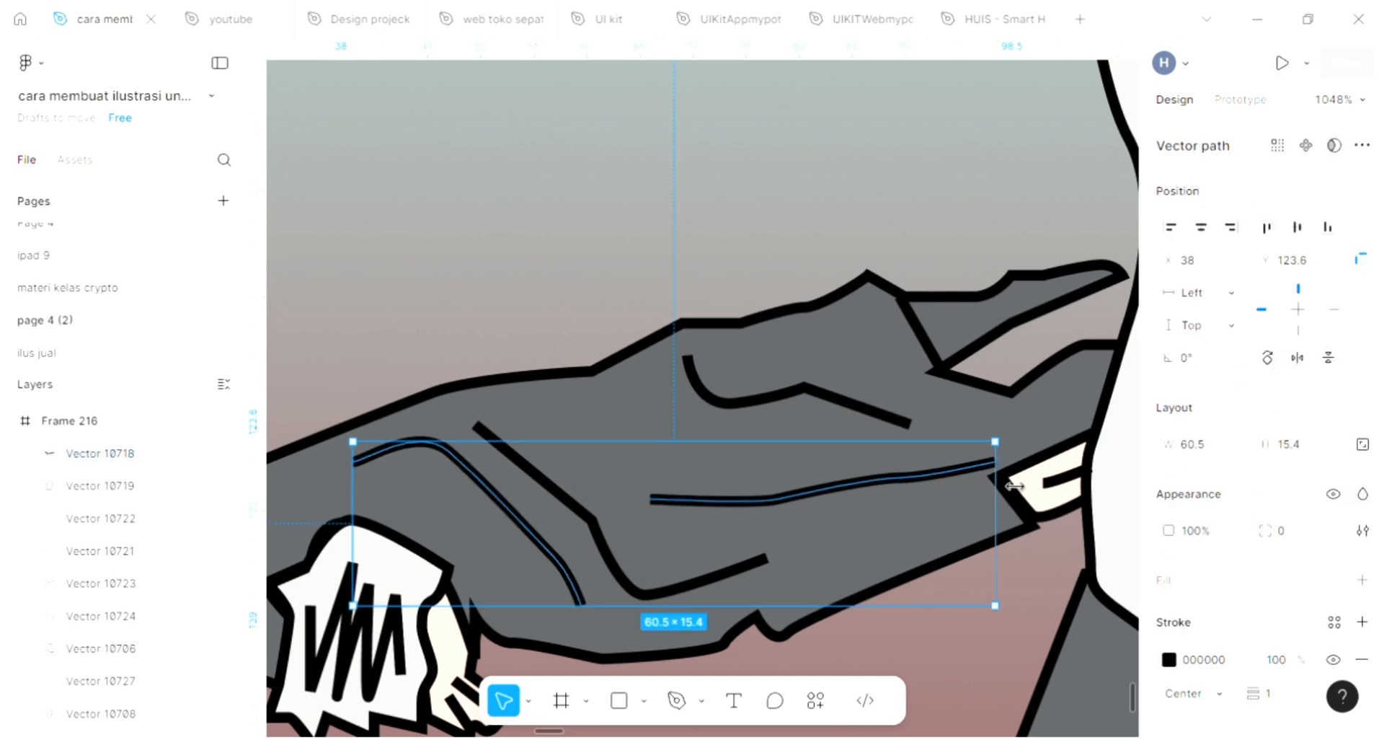
left_click_drag(1004, 485, 1005, 480)
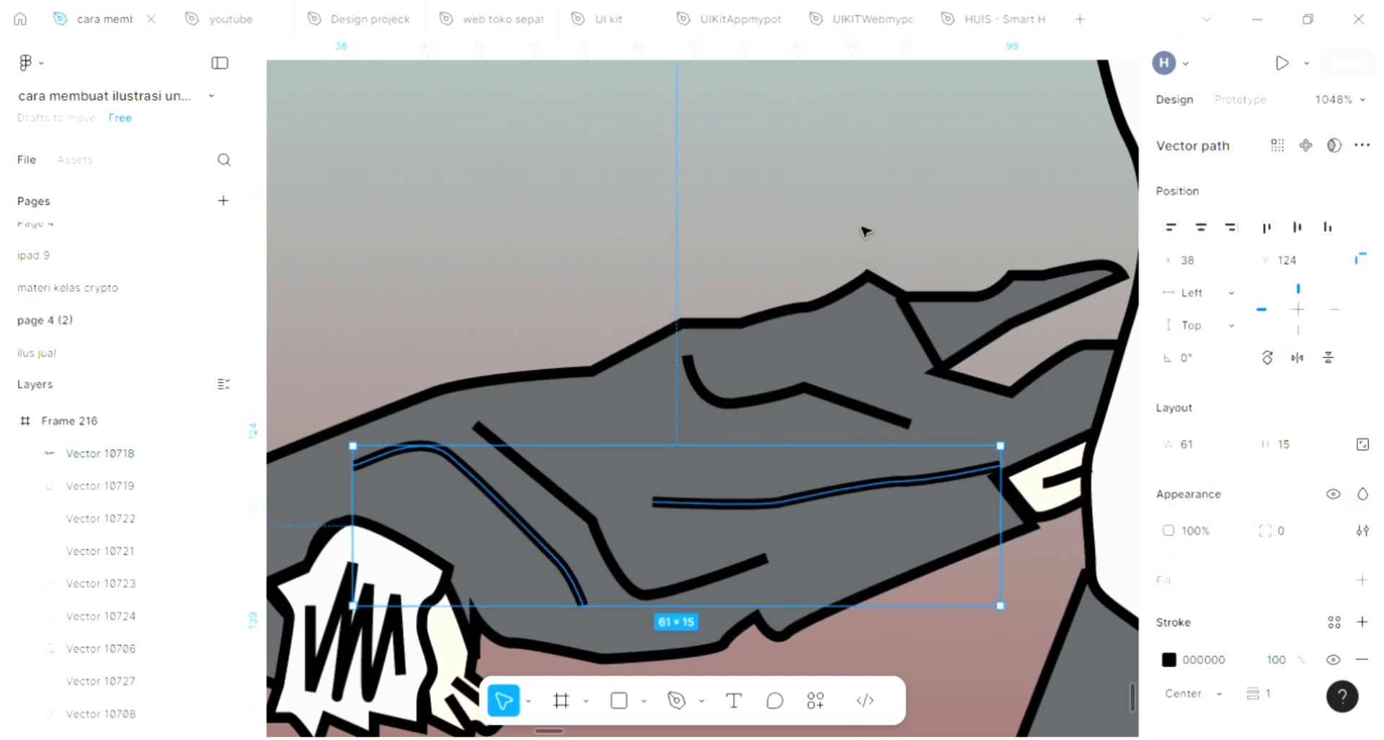
key("Escape")
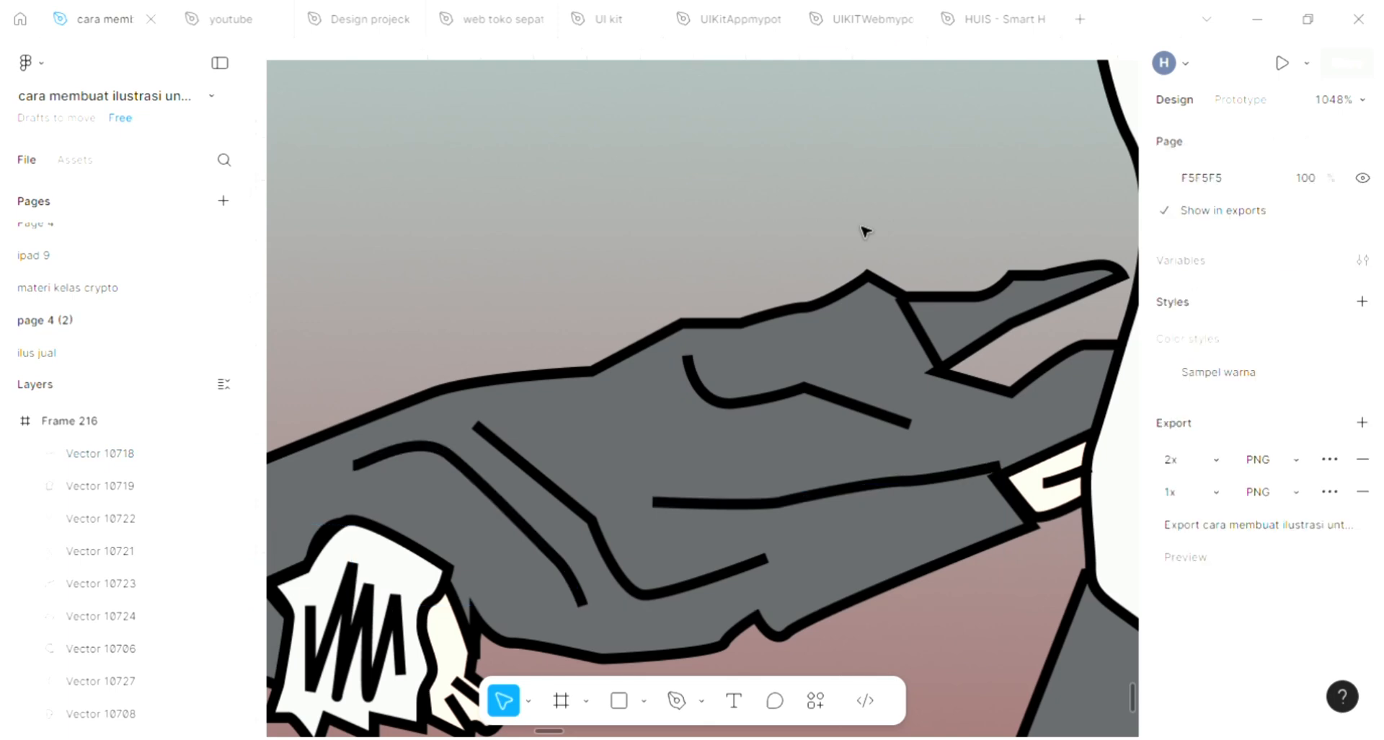
Step: Draw a curved fold line about 30 × 13 on the jacket just below the face with the Pen tool
scroll(865, 231, "down", 6)
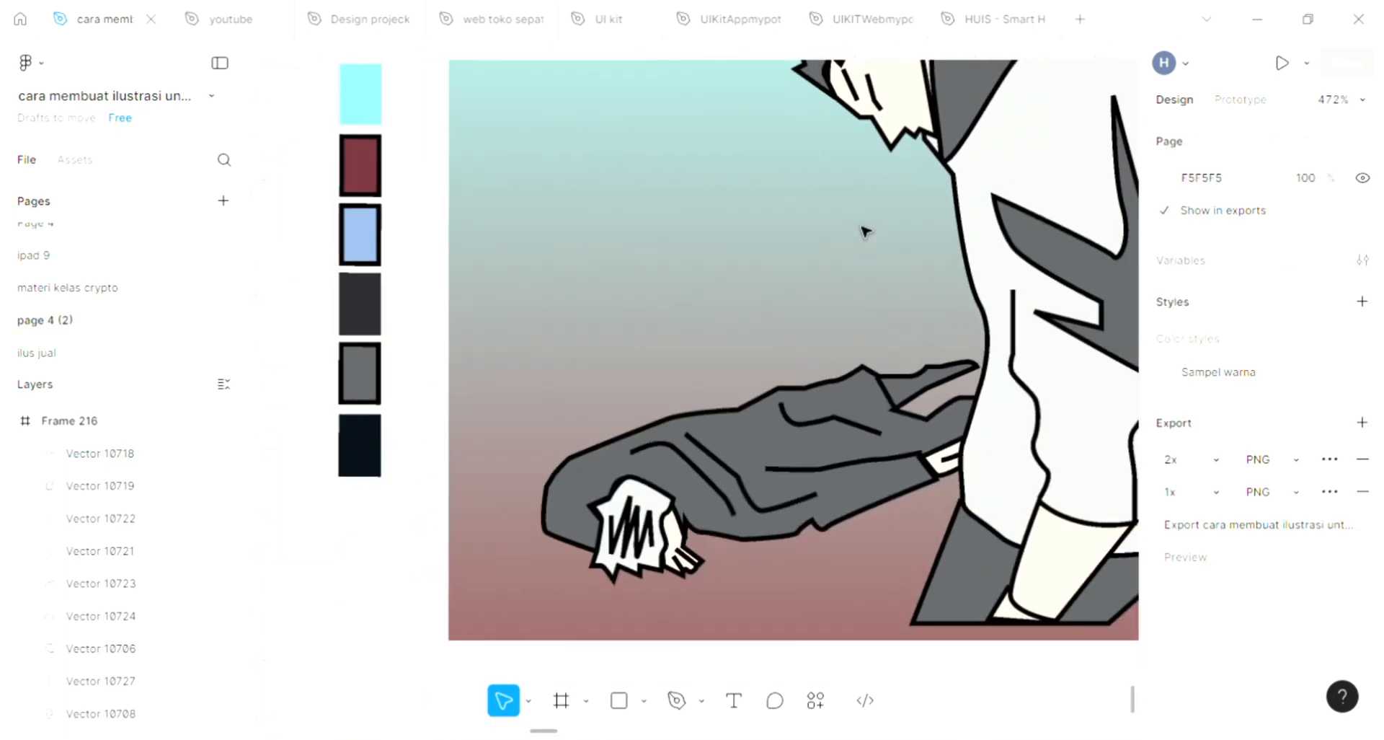
scroll(864, 231, "down", 2)
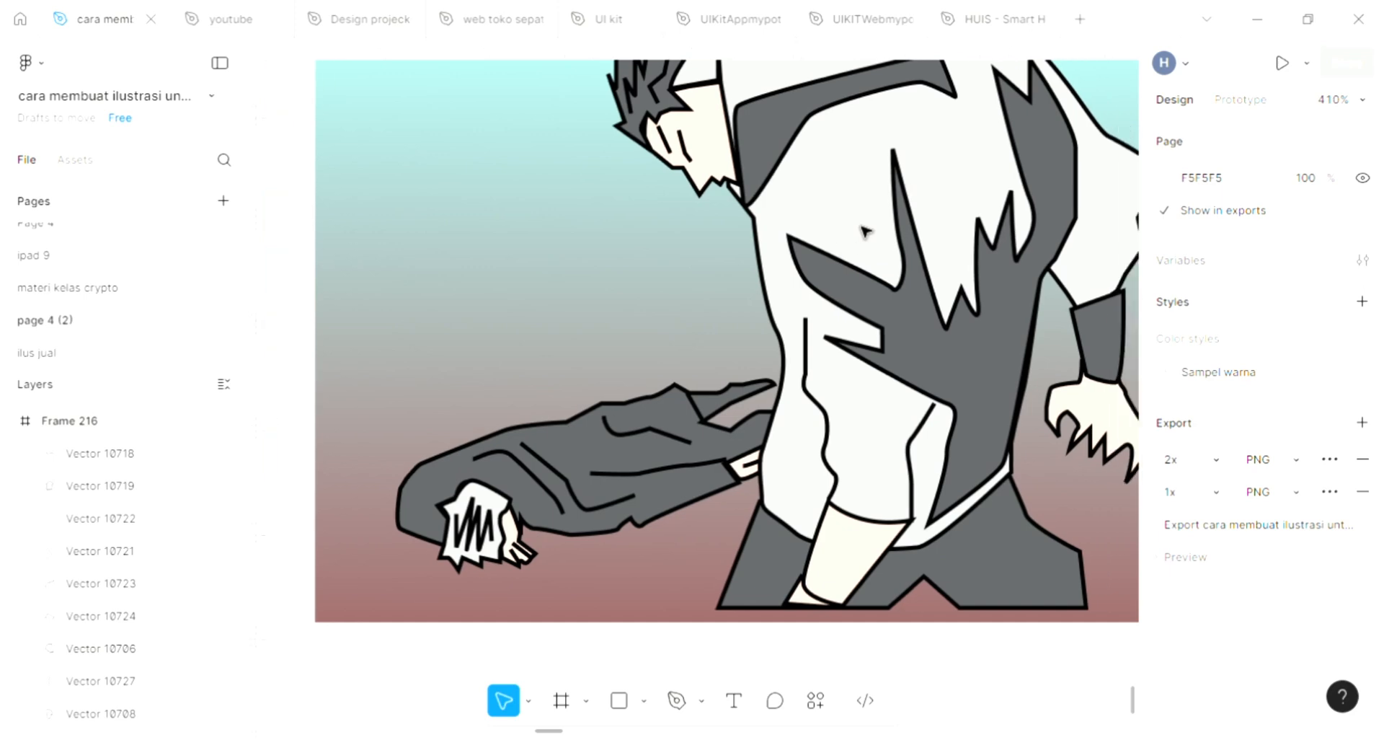
scroll(865, 231, "up", 3)
key("p")
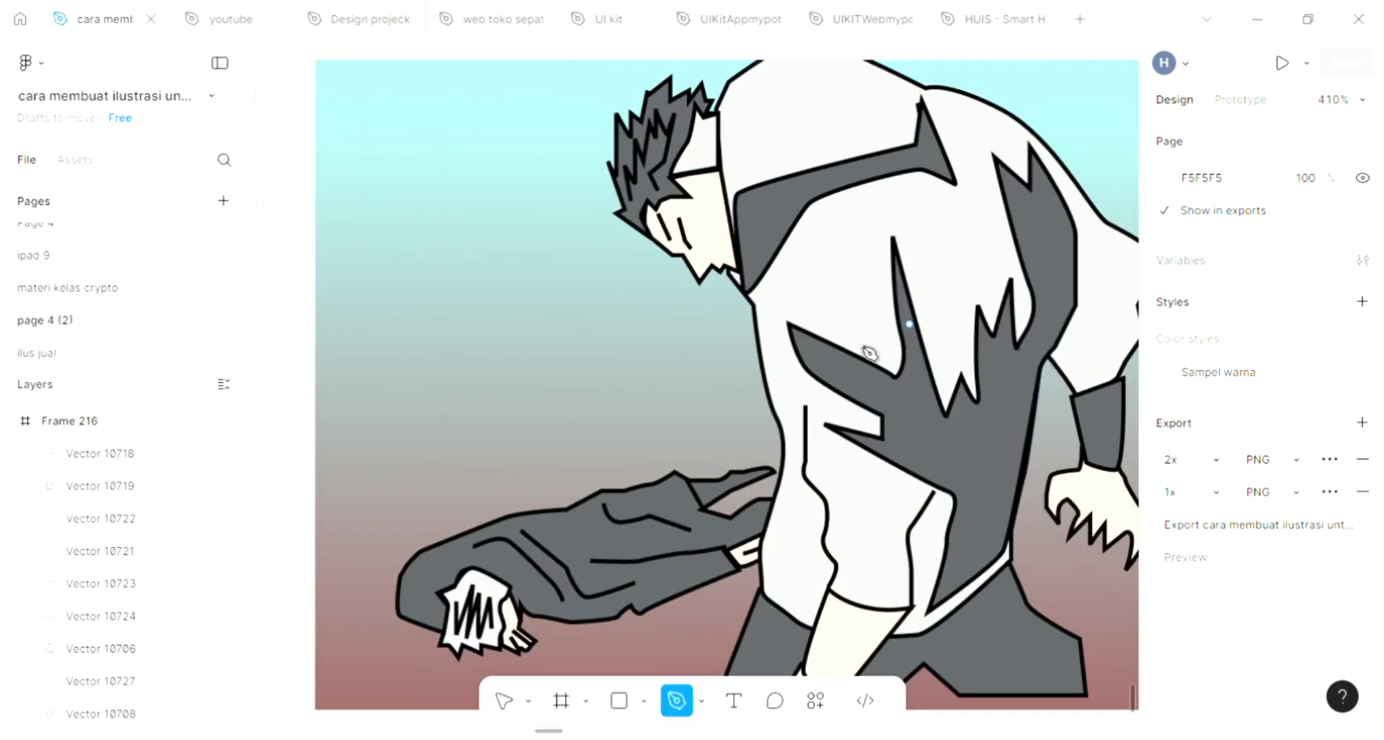
scroll(858, 346, "right", 2)
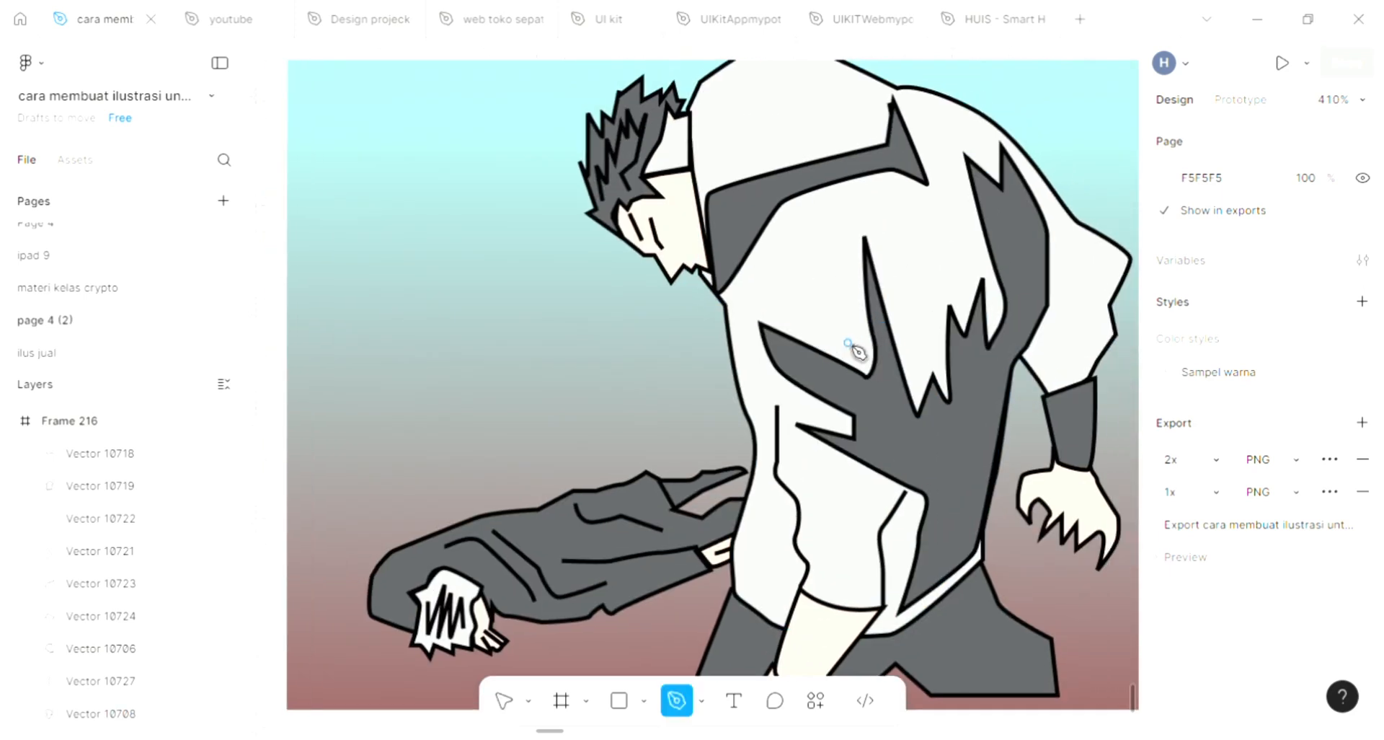
left_click(734, 308)
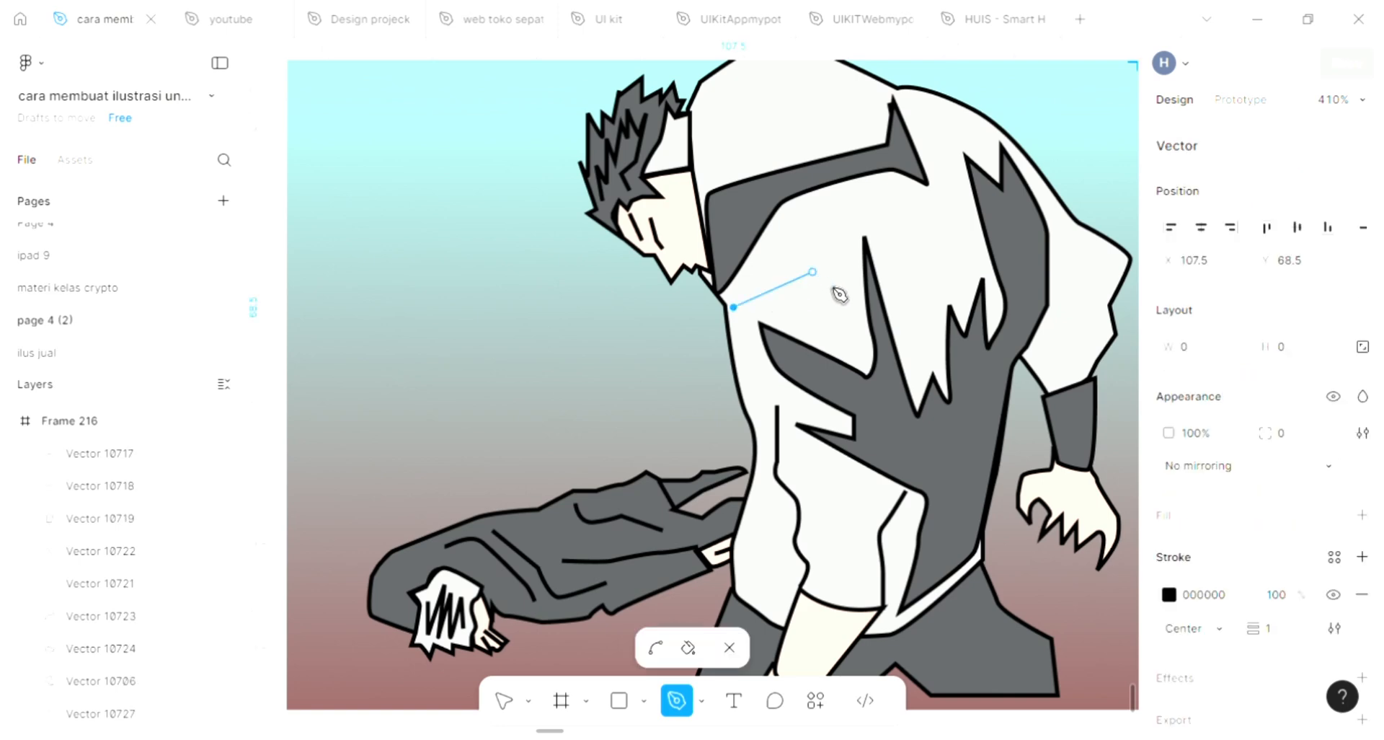
left_click_drag(812, 271, 863, 331)
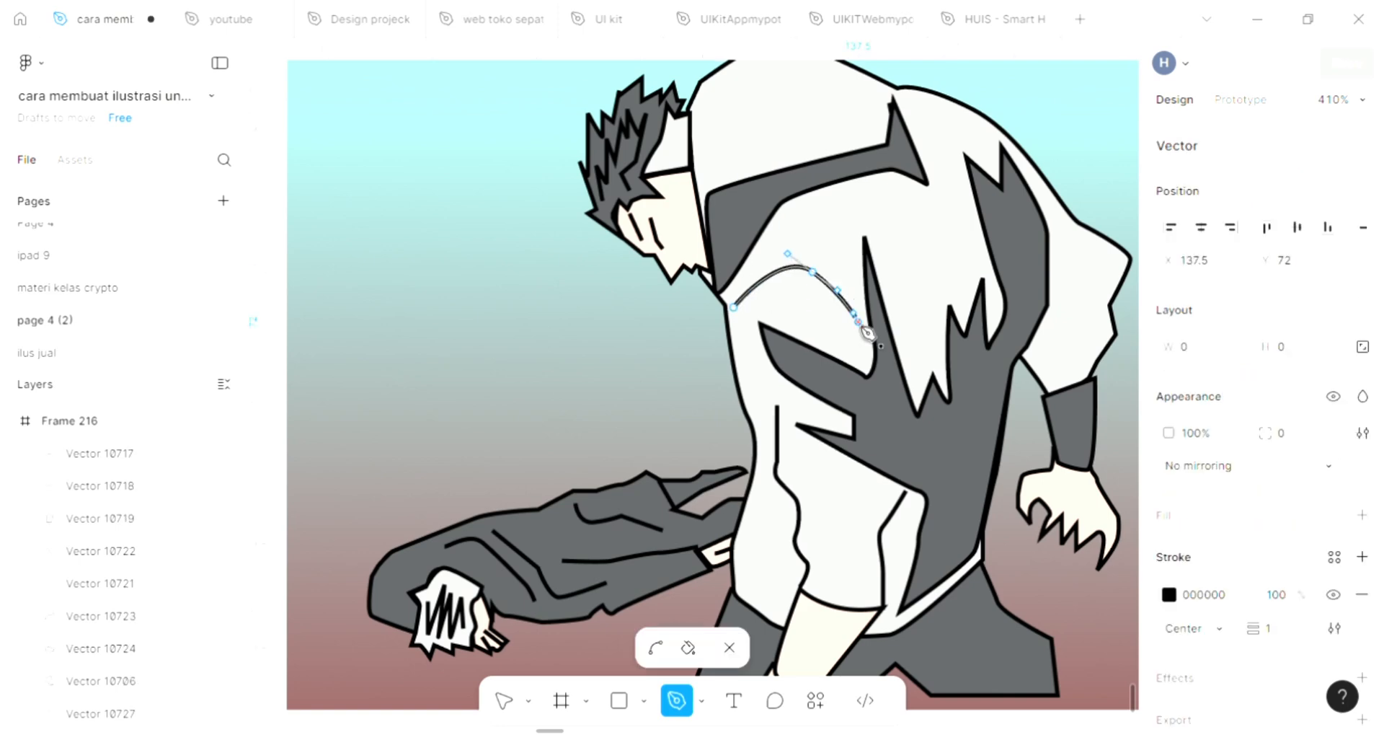
key("Escape")
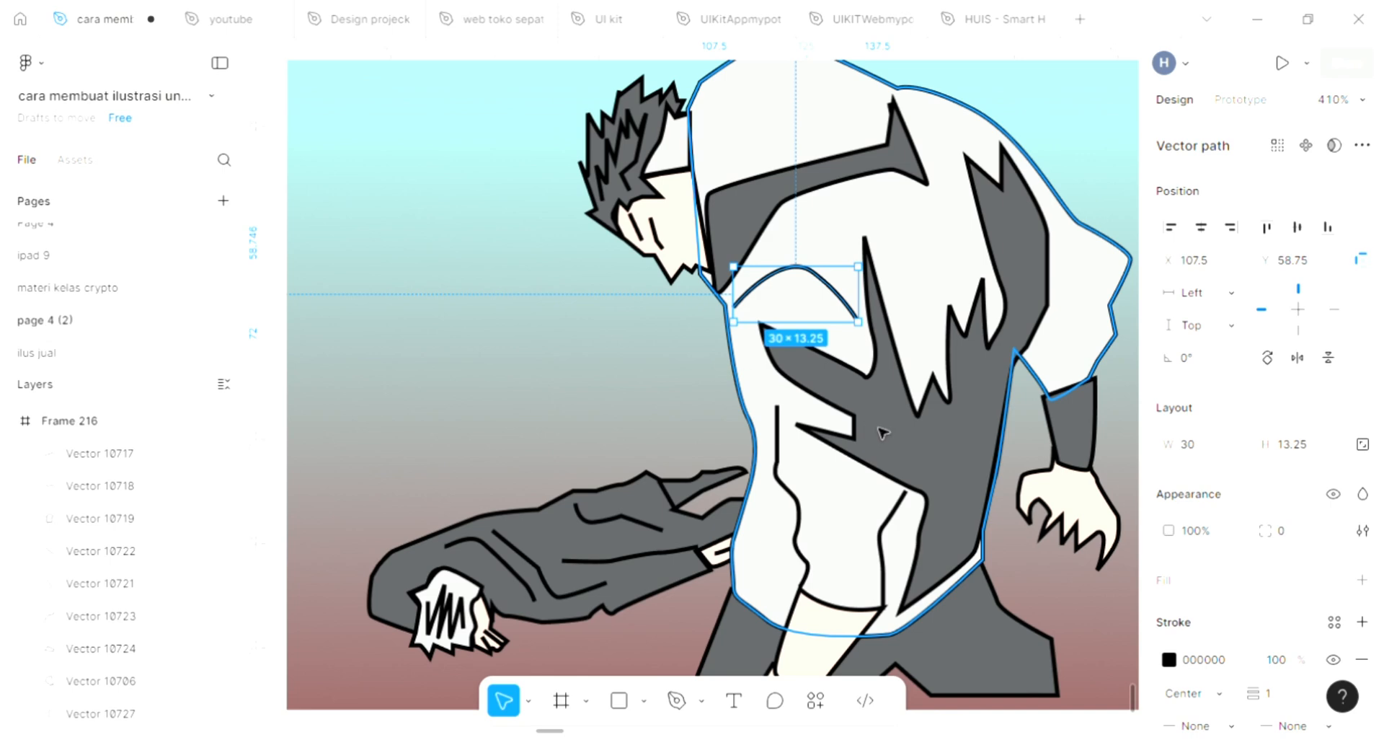
key("Escape")
Step: Draw a zigzag fold line about 31 × 18 on the upper back of the jacket with the Pen tool
scroll(908, 479, "down", 1)
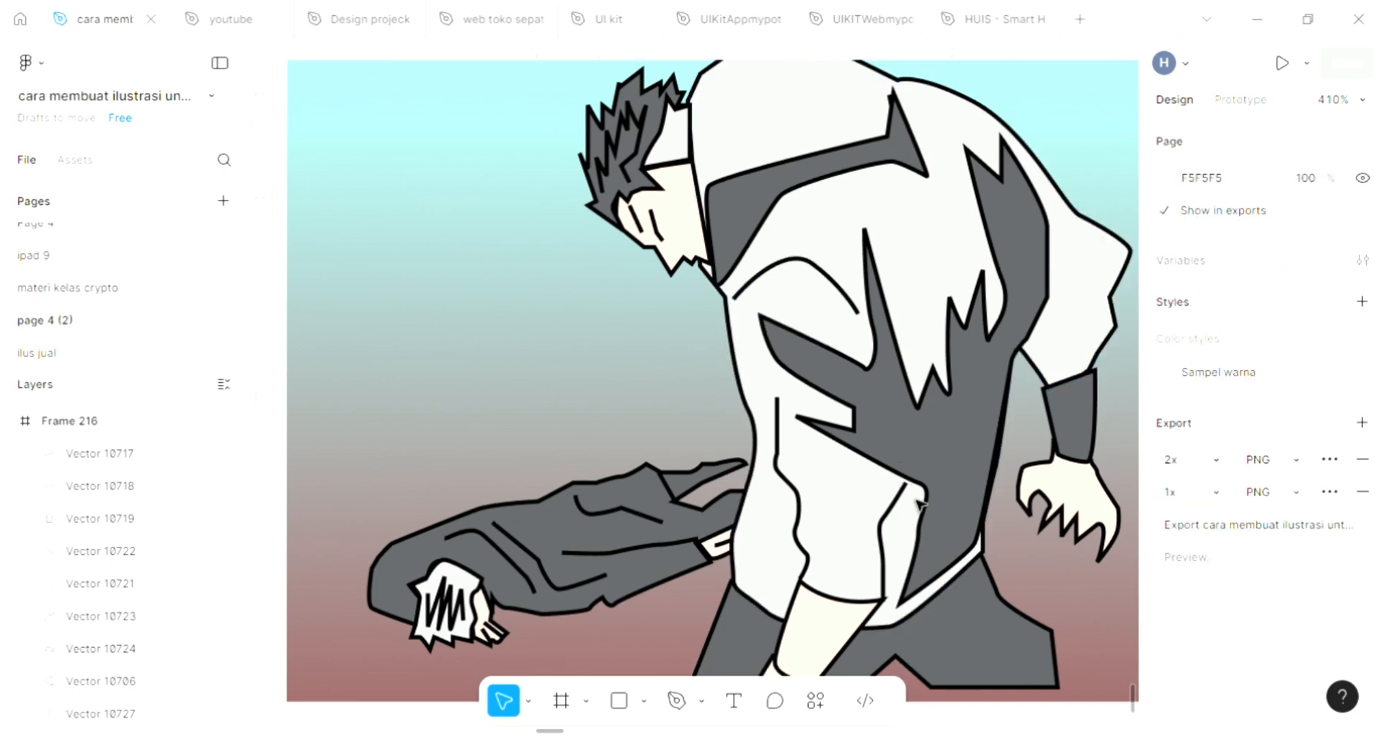
scroll(916, 503, "up", 5)
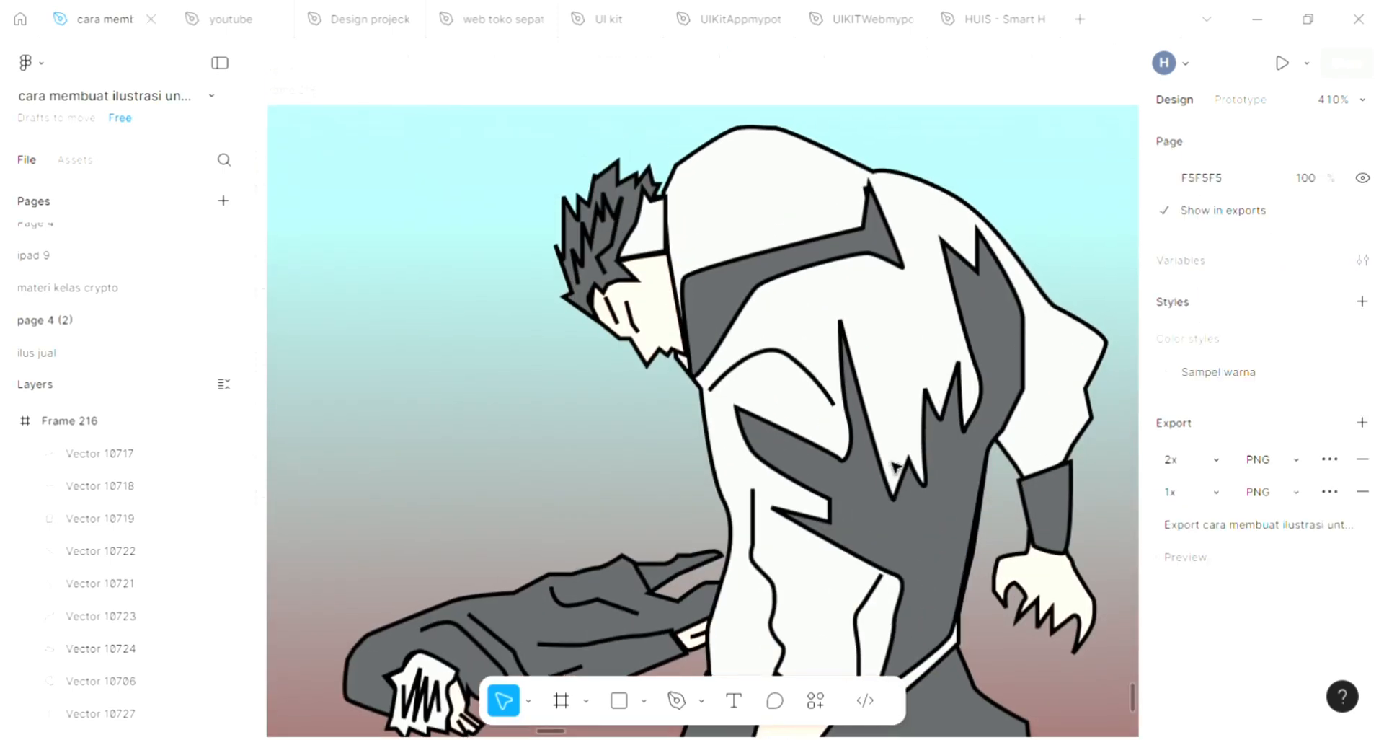
scroll(895, 467, "right", 2)
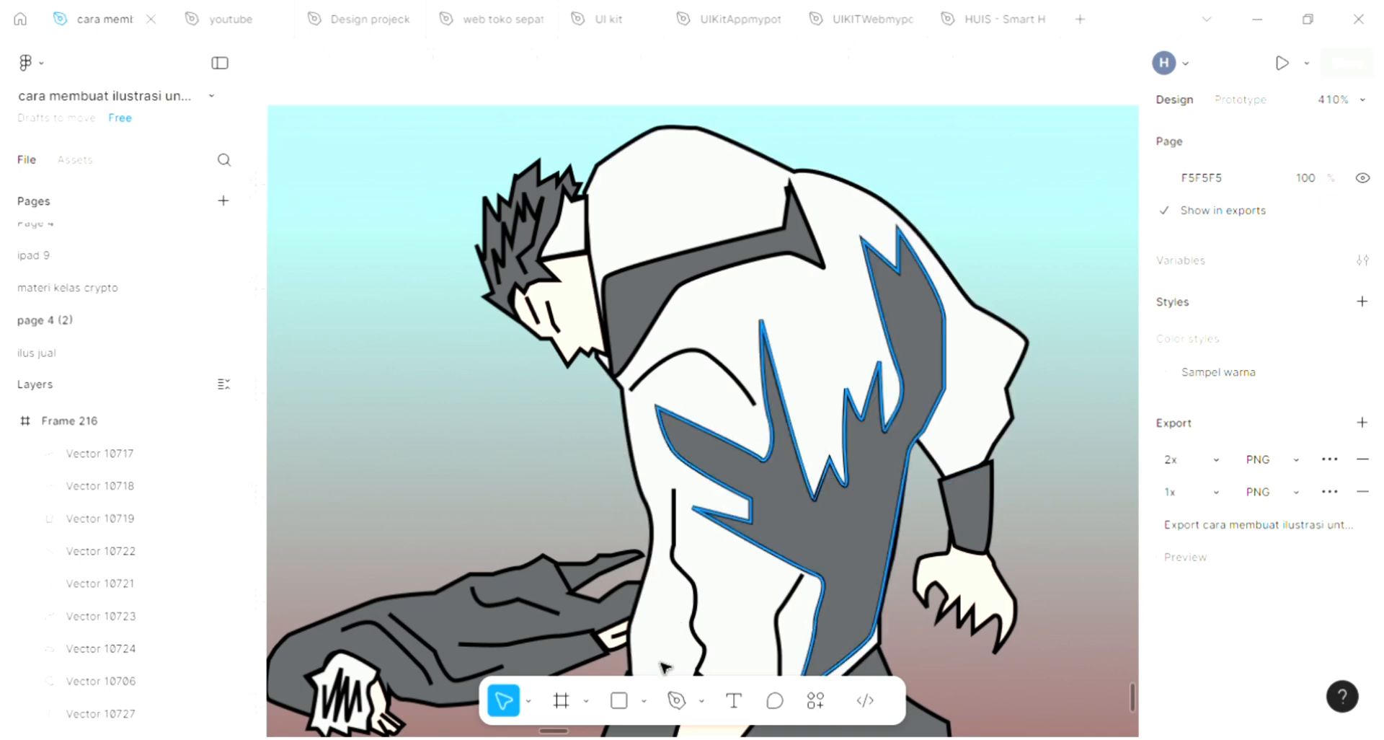
left_click(676, 700)
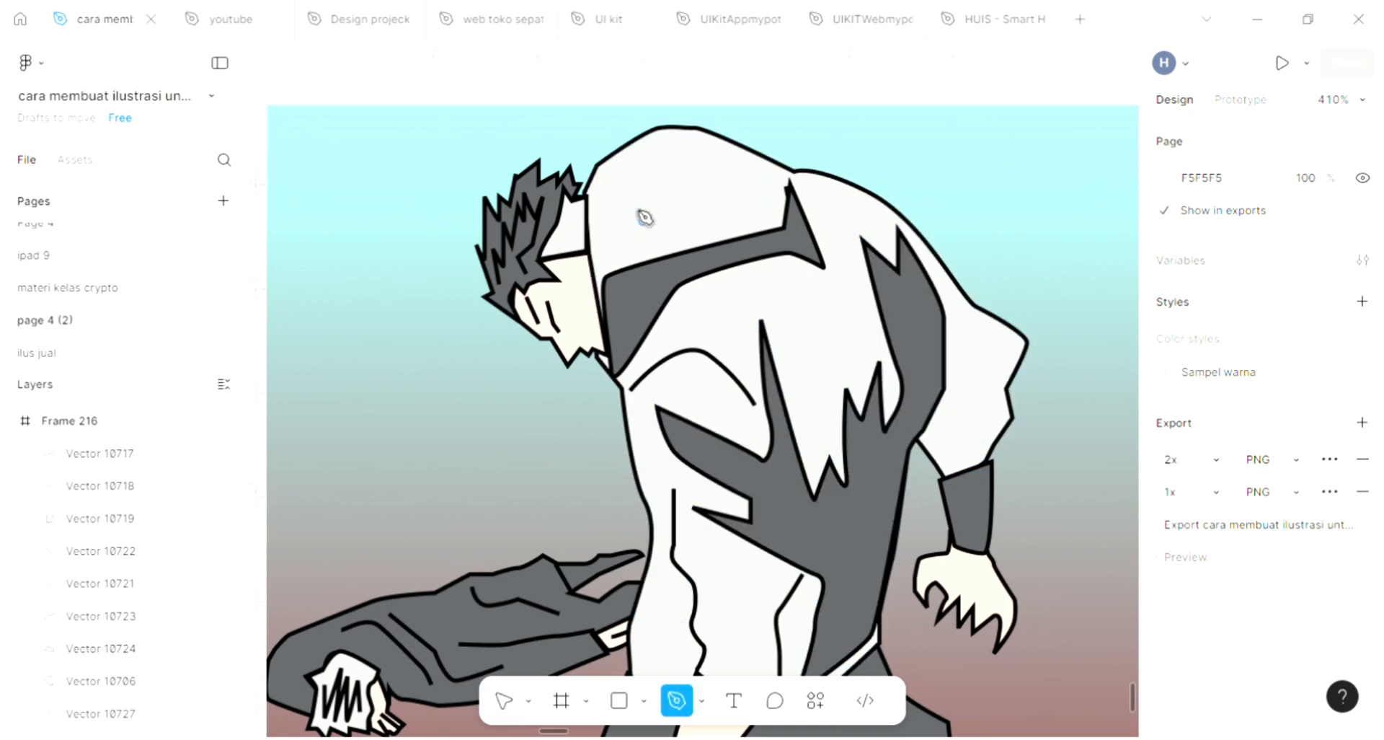
left_click(704, 152)
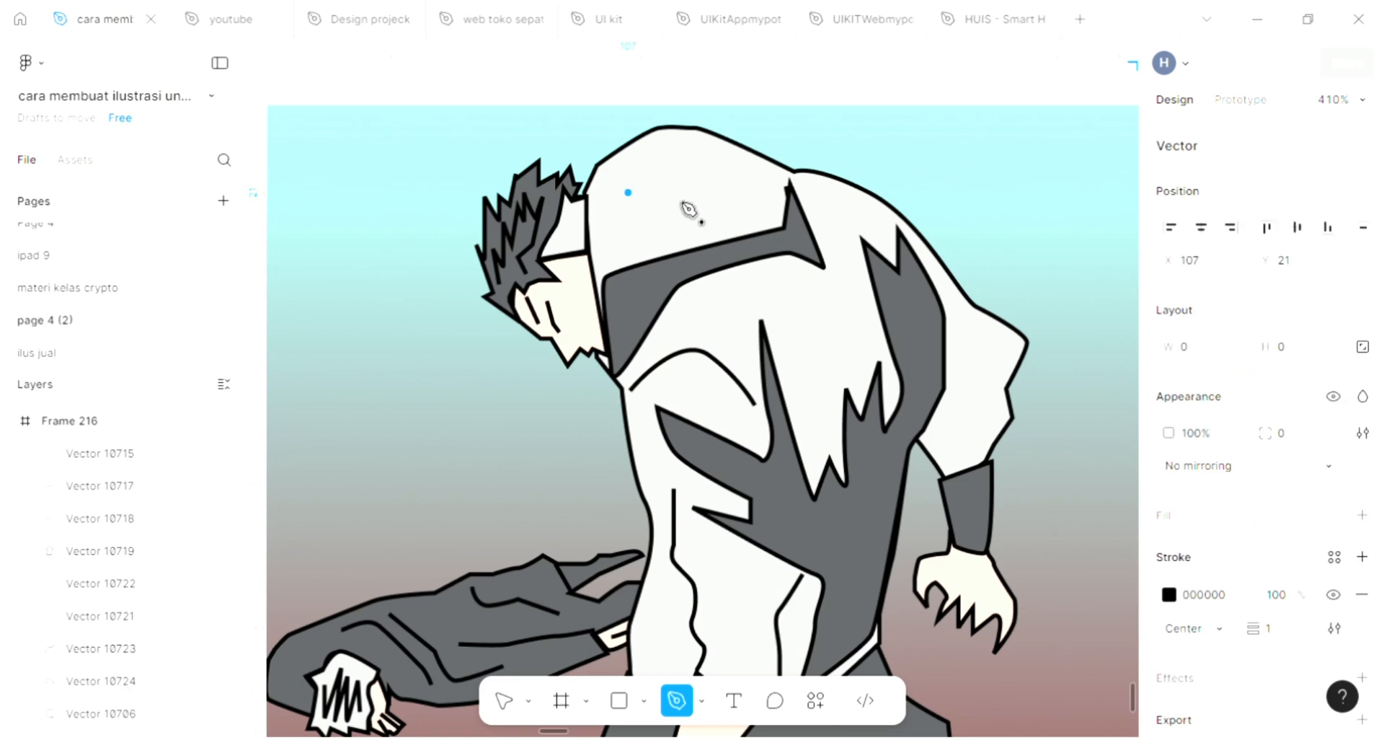
left_click(628, 222)
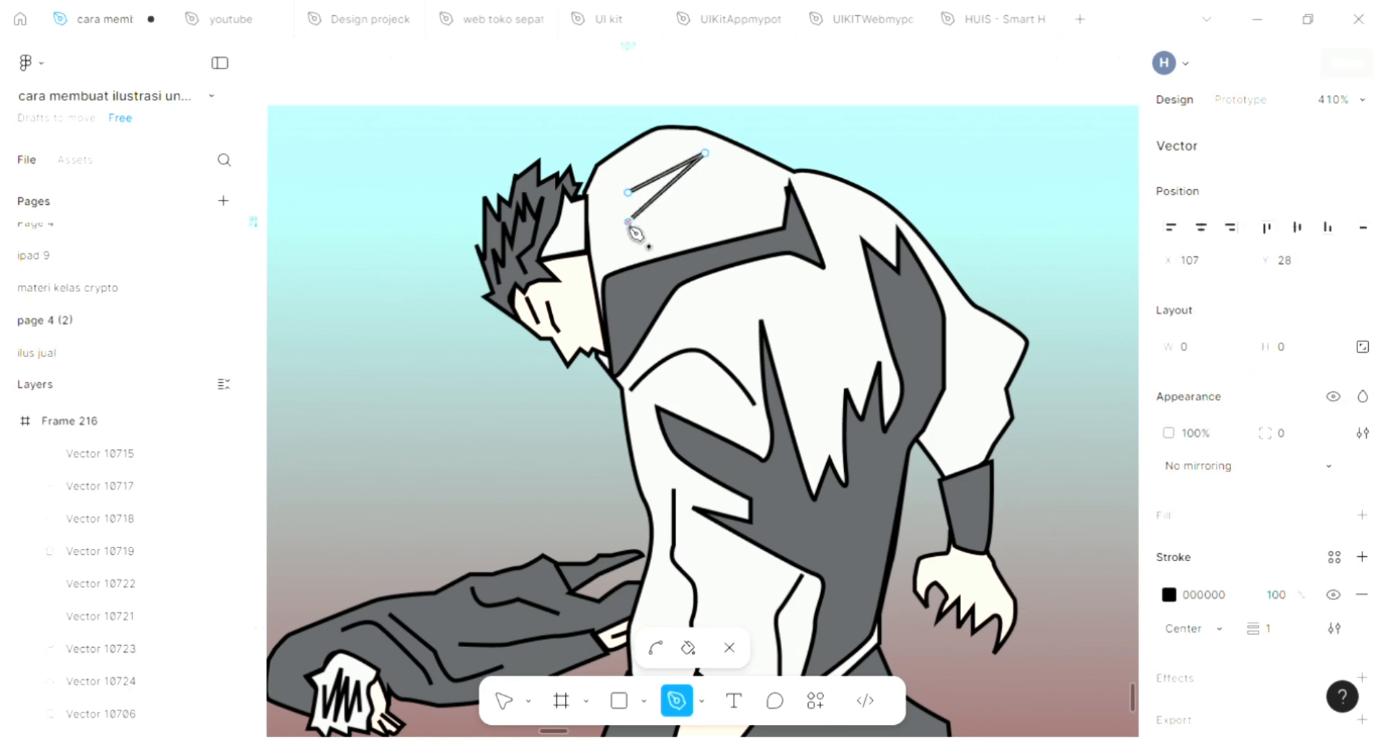
left_click(757, 169)
left_click(683, 227)
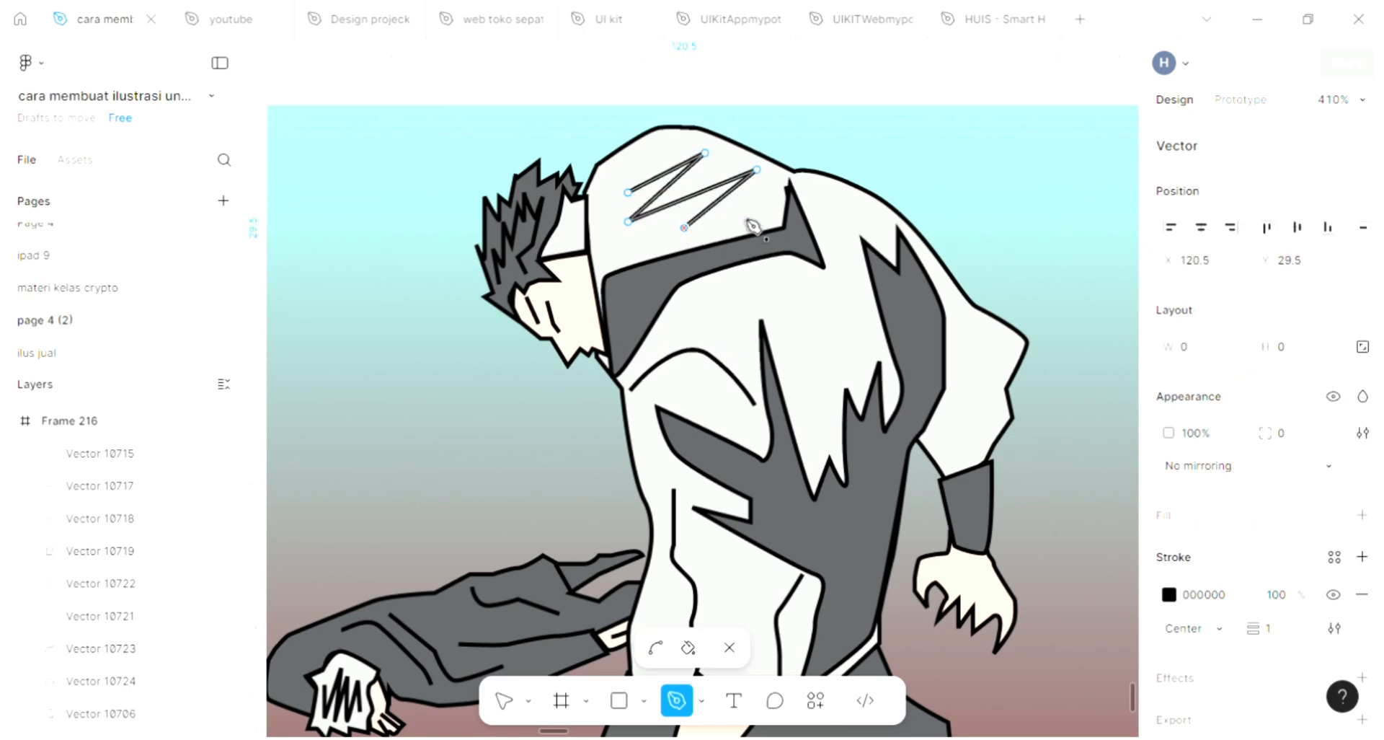
left_click(756, 214)
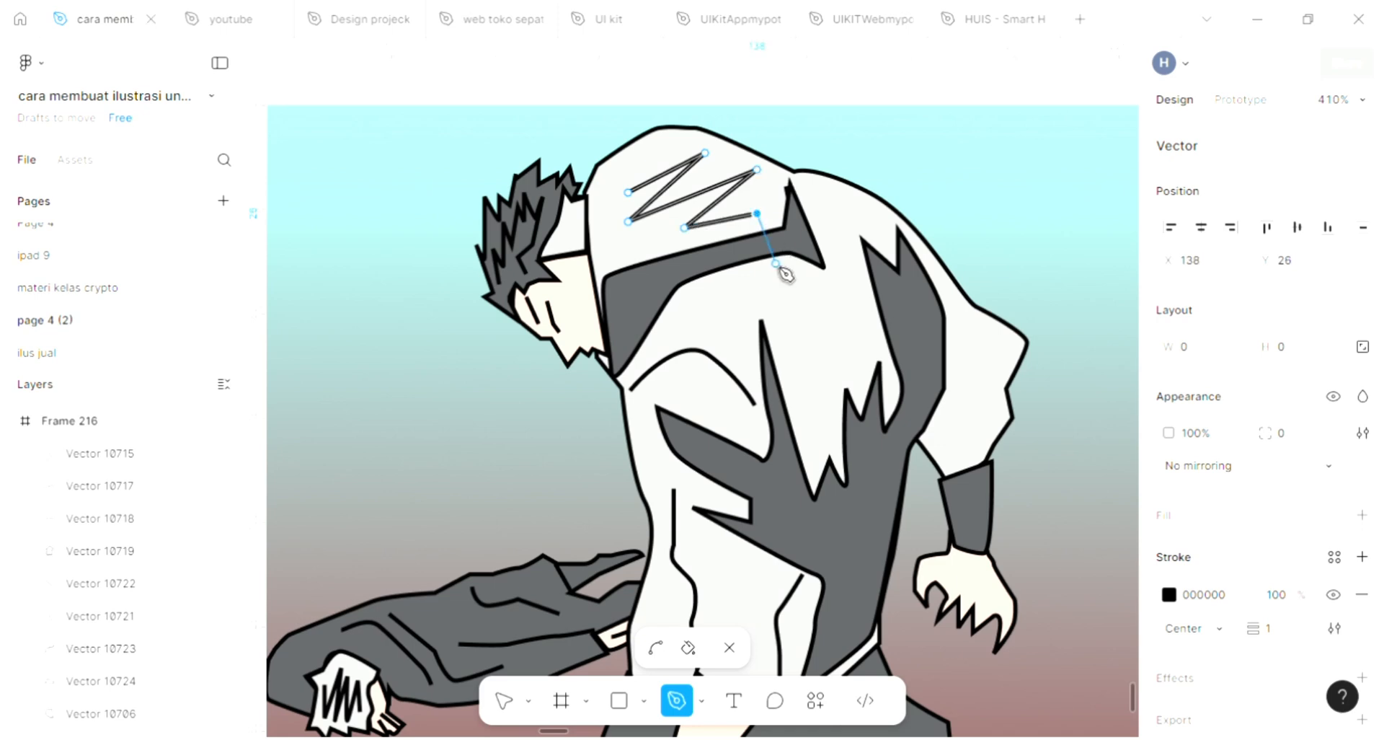
key("Escape")
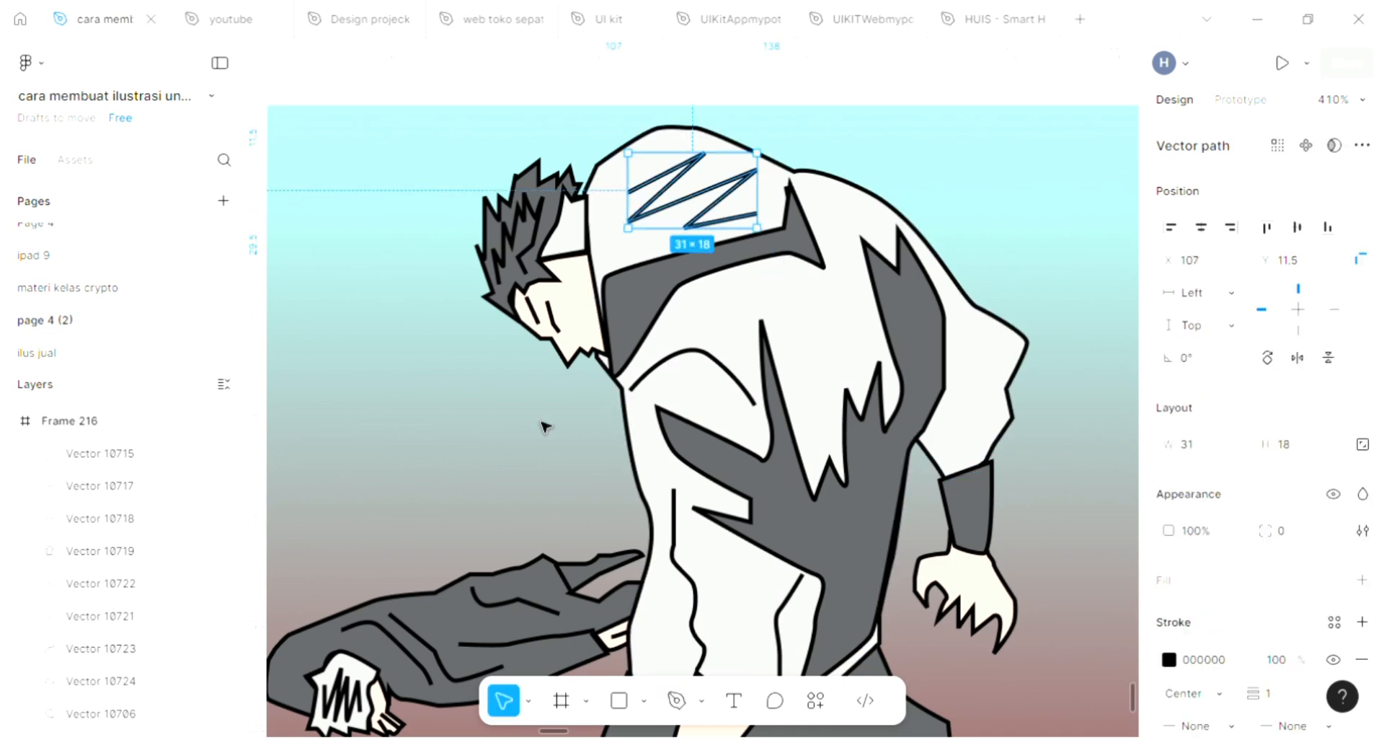
key("Escape")
Step: Draw a closed four-sided shape on the dark trouser leg just below the jacket with the Pen tool
scroll(544, 426, "down", 4)
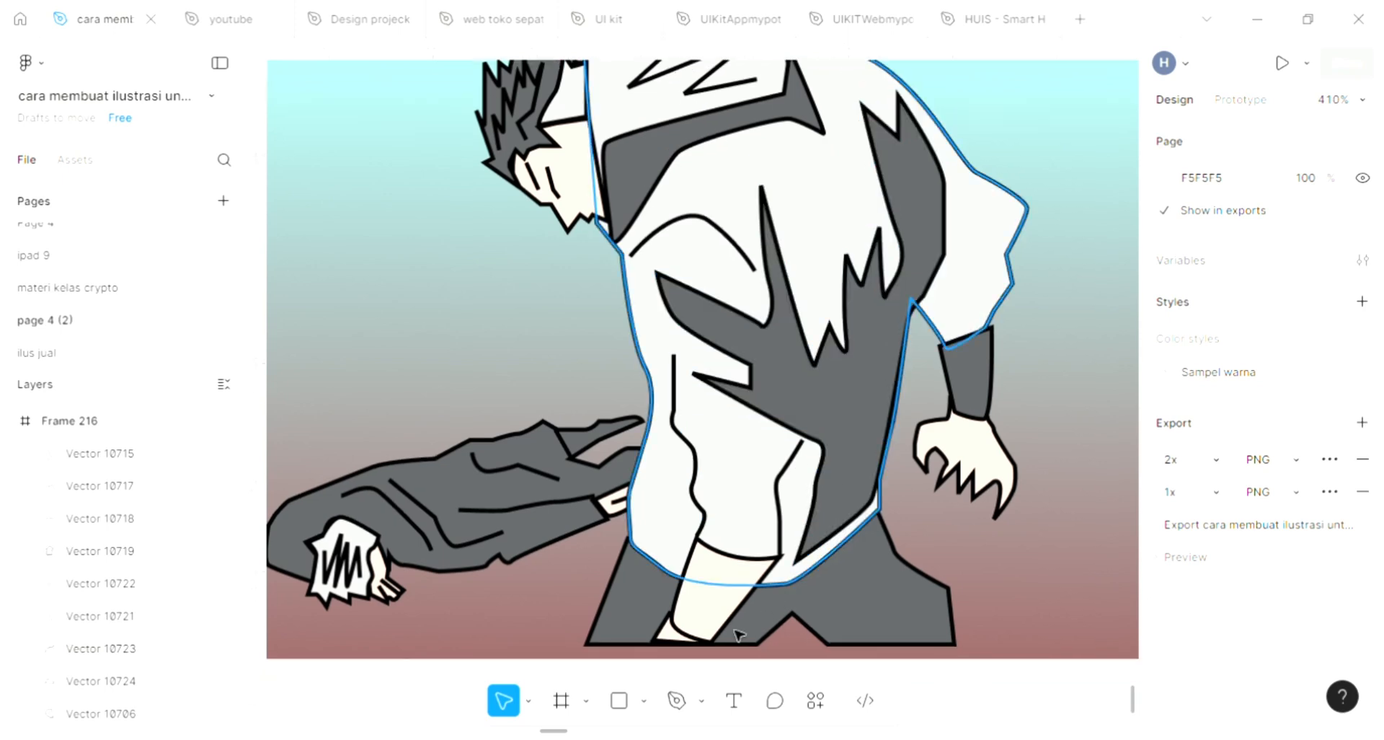
left_click(677, 701)
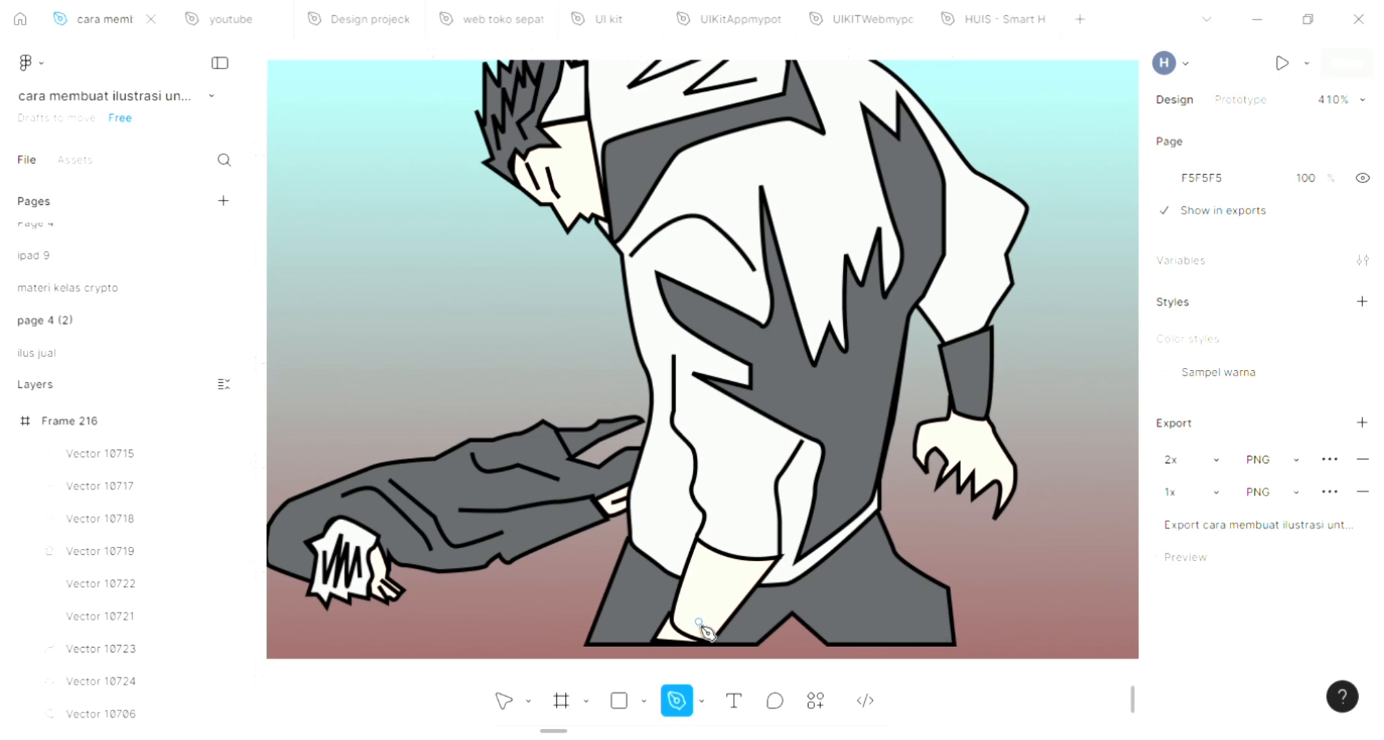
left_click(654, 592)
left_click(632, 561)
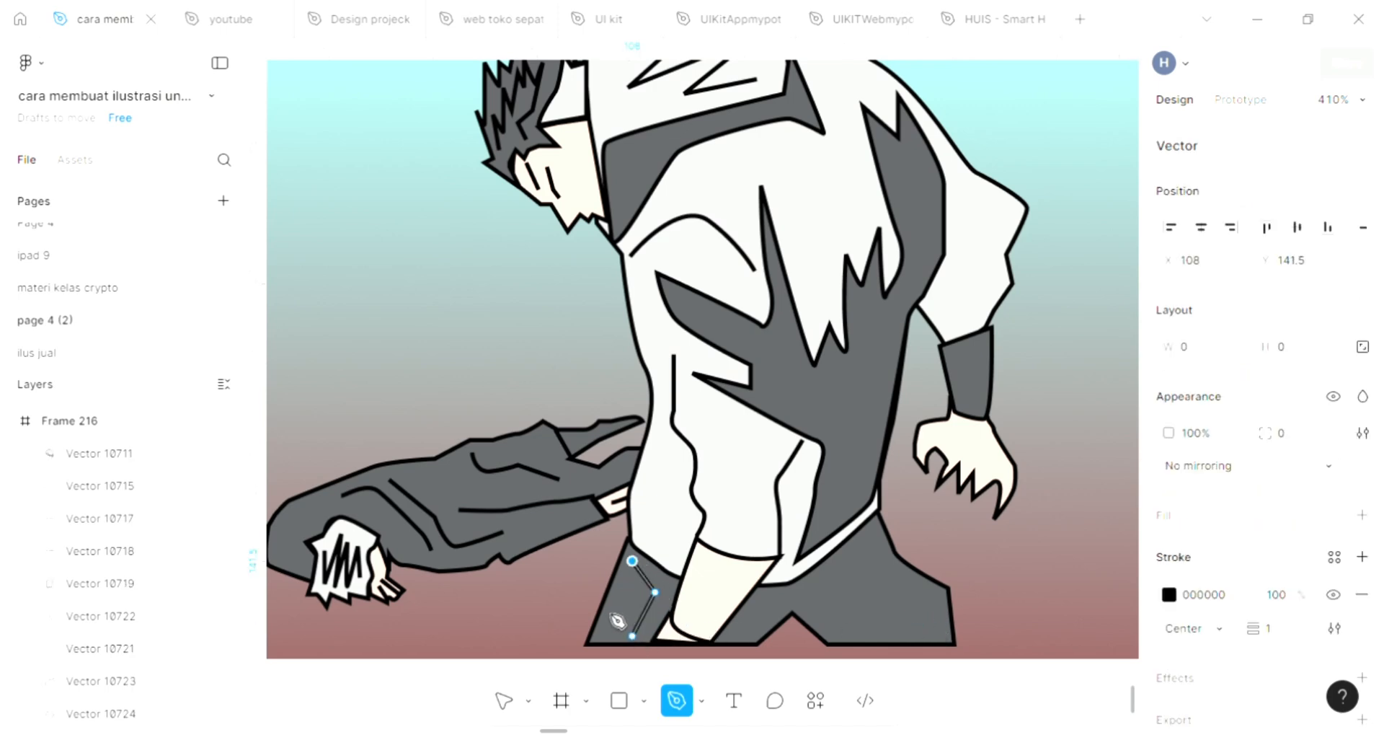
left_click(599, 625)
left_click(630, 635)
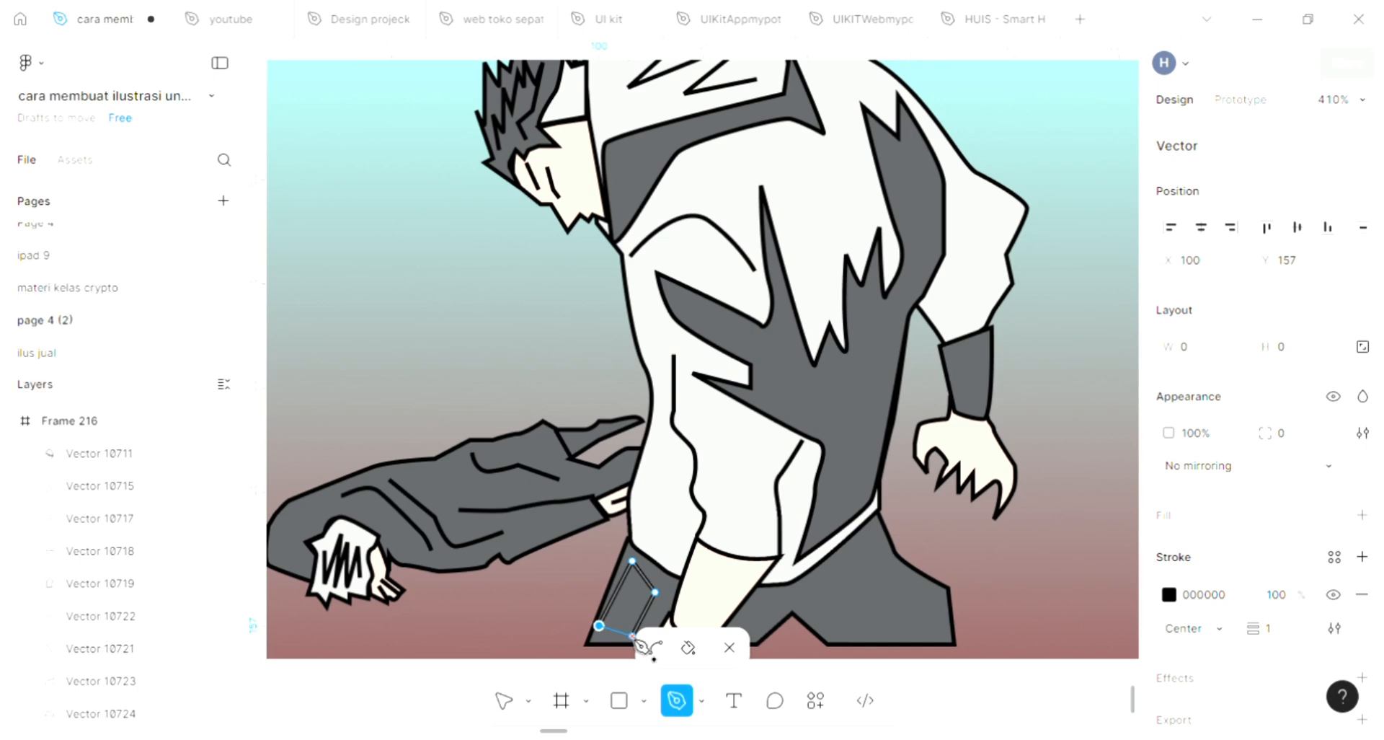
left_click(633, 636)
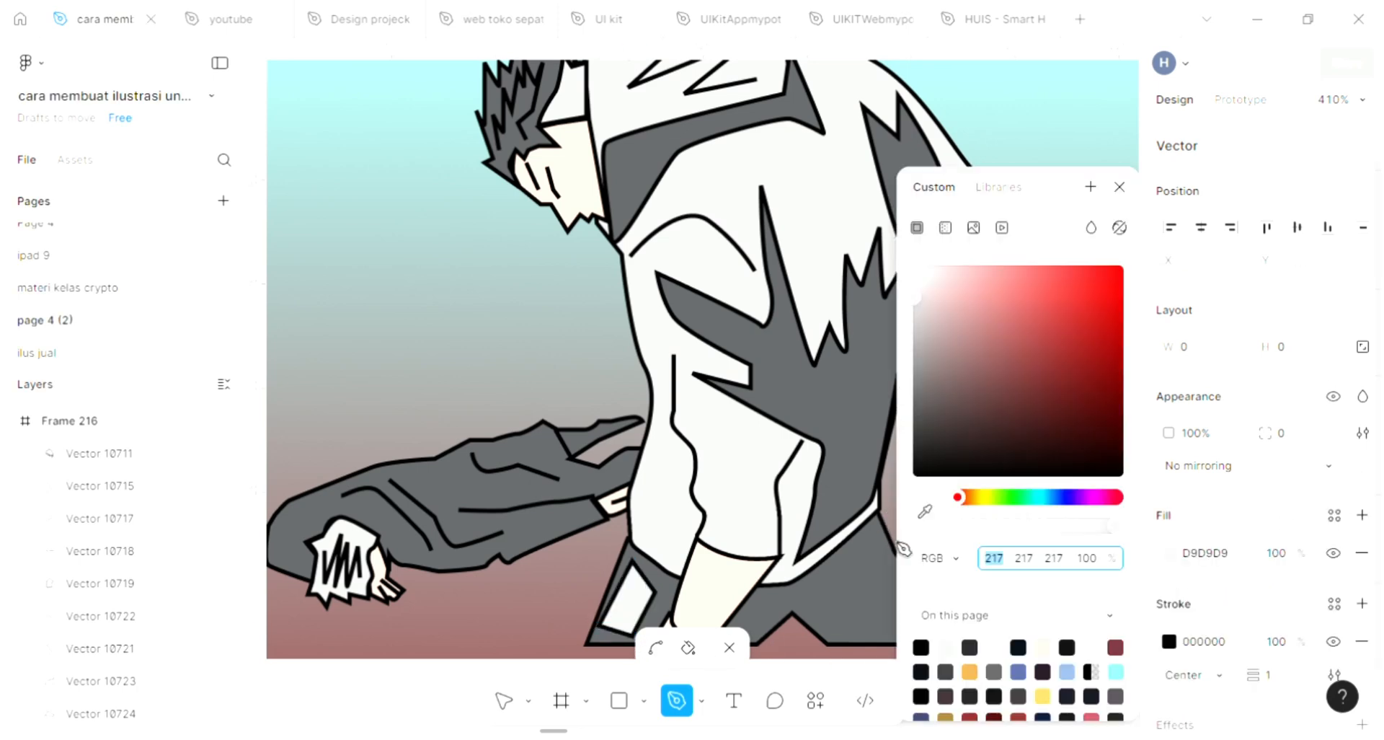
scroll(923, 539, "down", 1)
left_click(1119, 187)
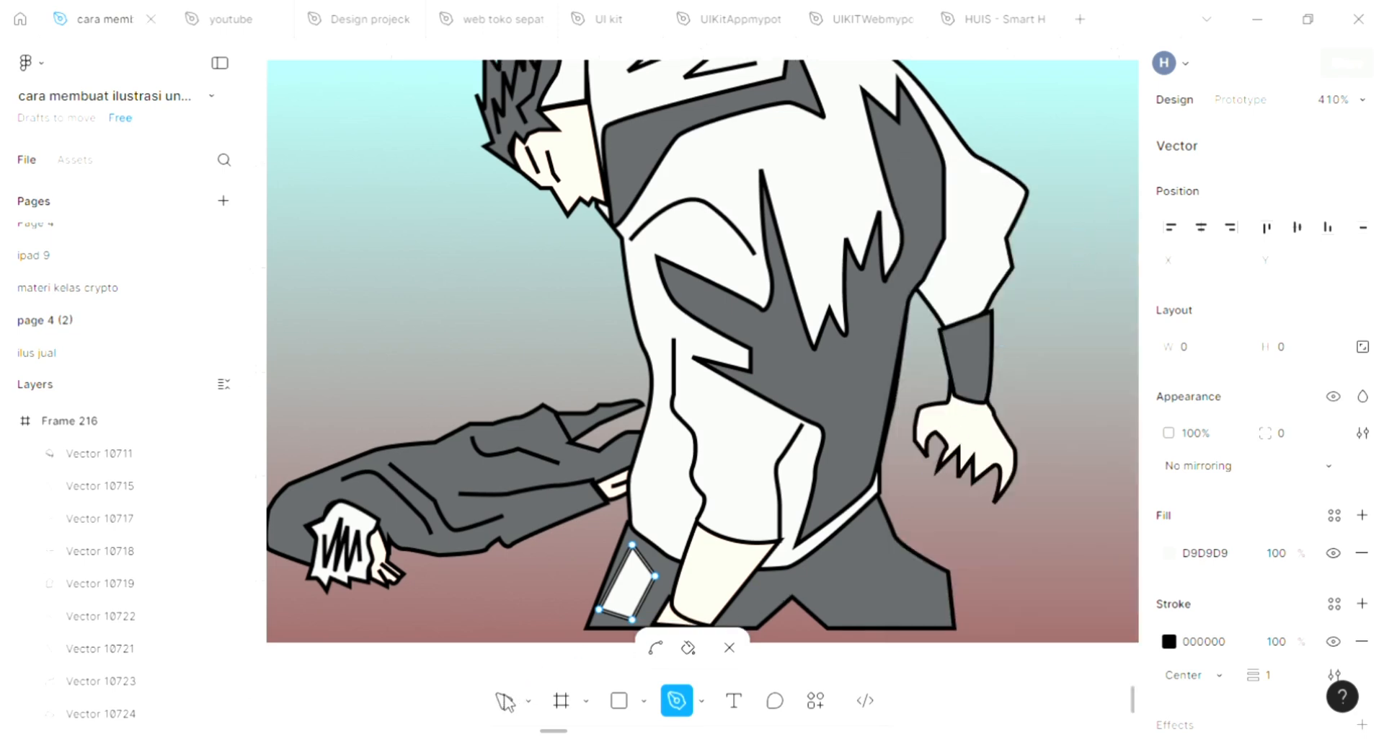
left_click(507, 702)
scroll(557, 588, "up", 3)
scroll(559, 588, "down", 1)
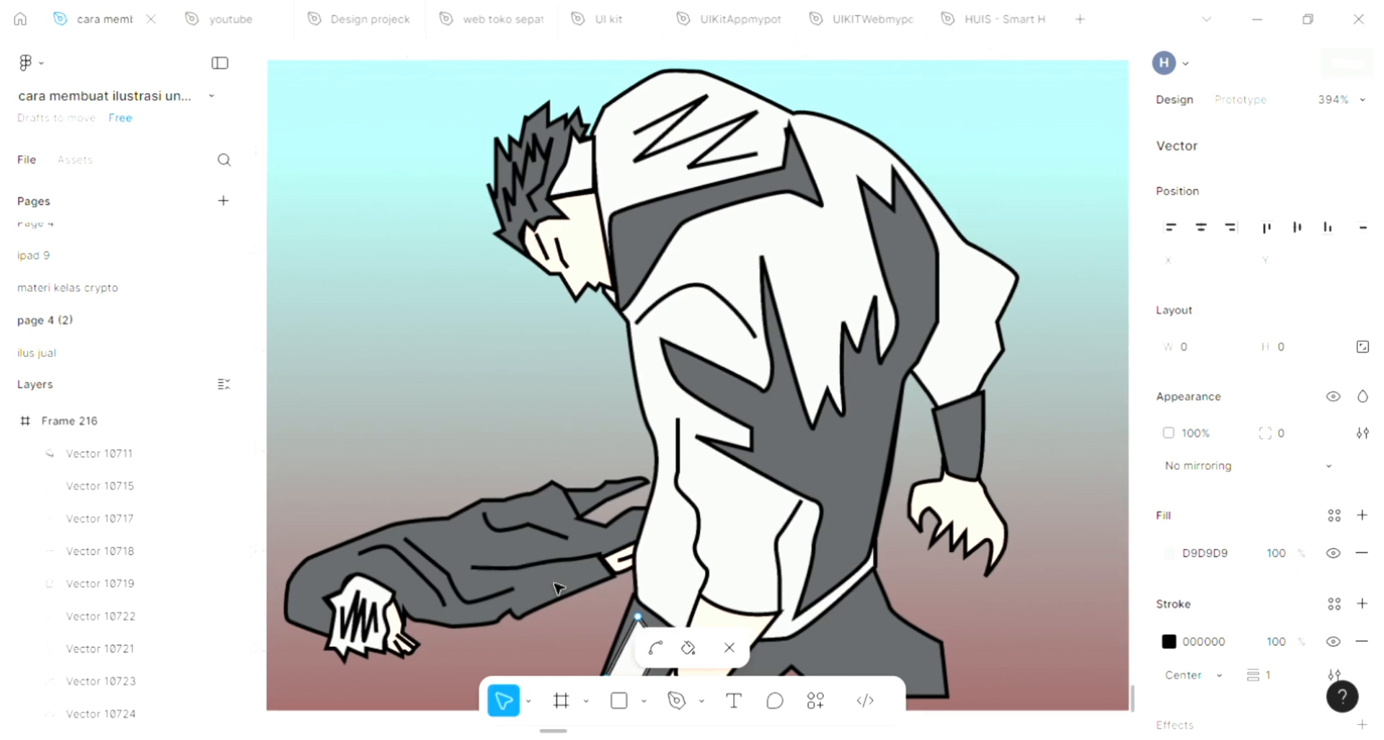
scroll(559, 588, "left", 1)
scroll(894, 508, "down", 1)
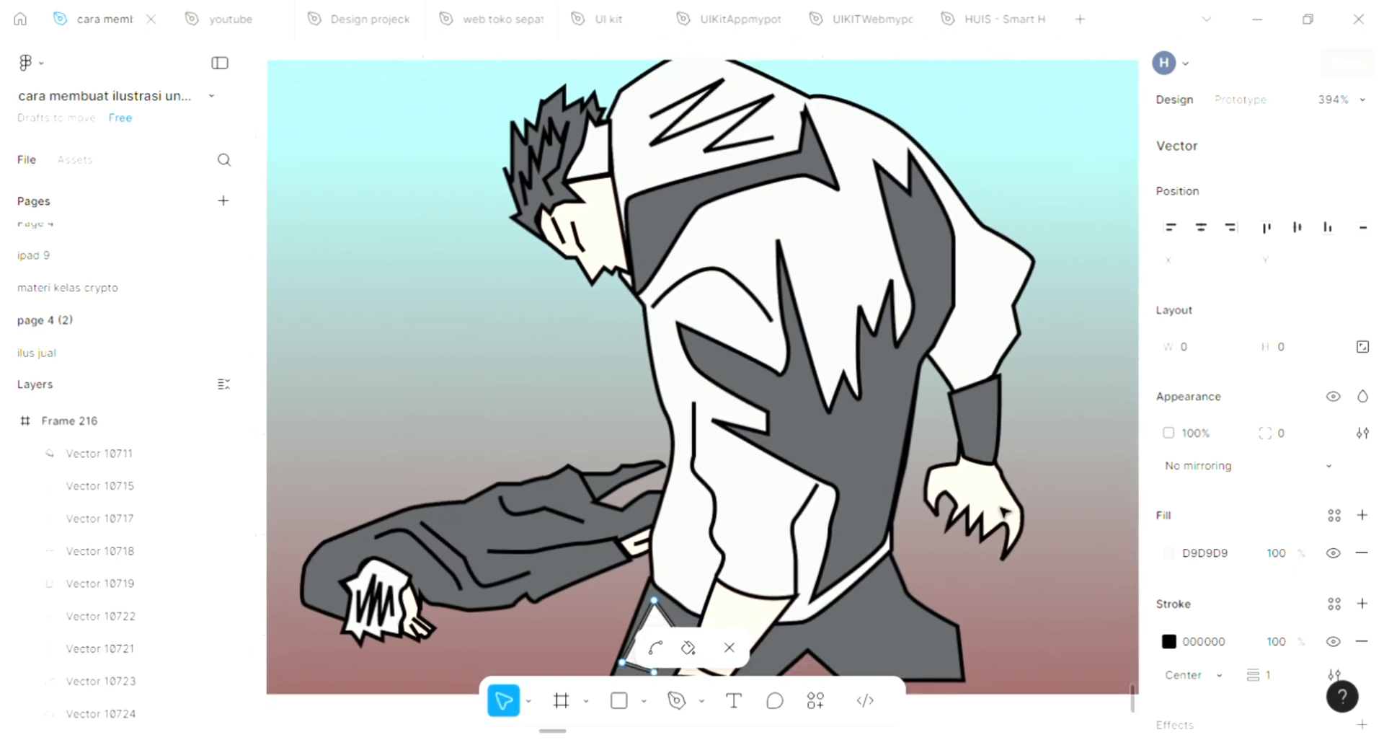